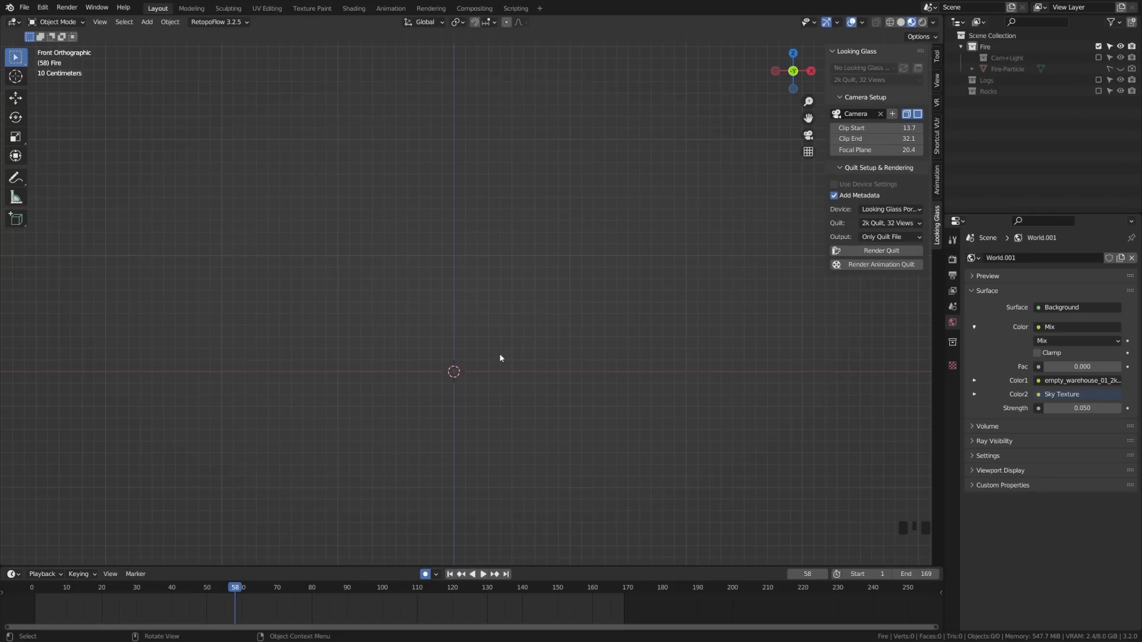
left_click(636, 4)
key("shift+a")
mouse_move(475, 390)
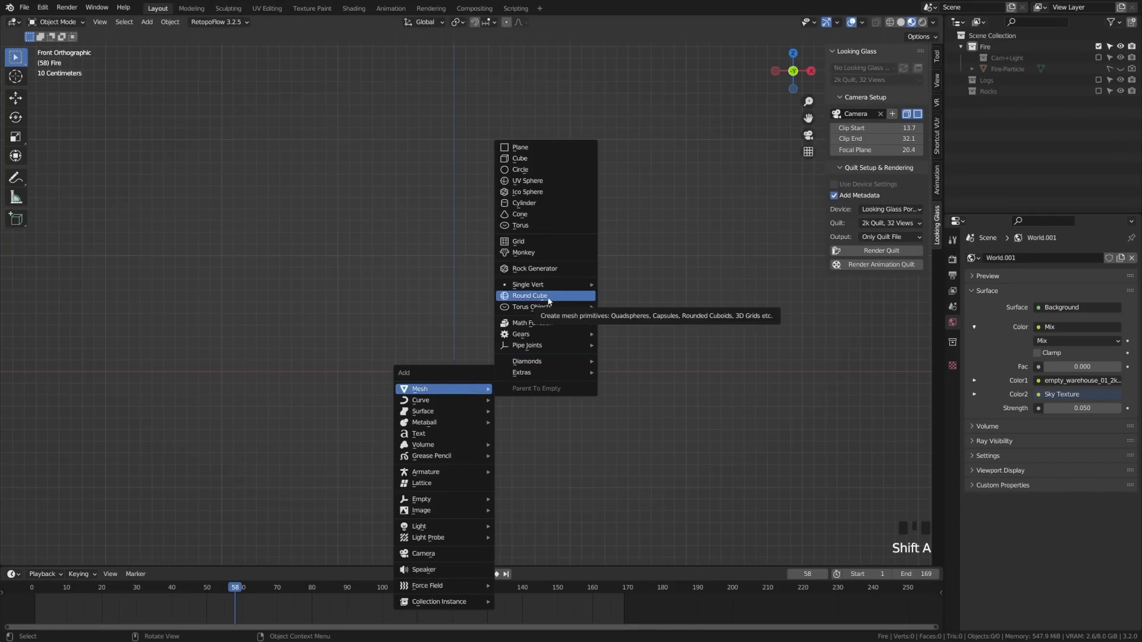
key("Escape")
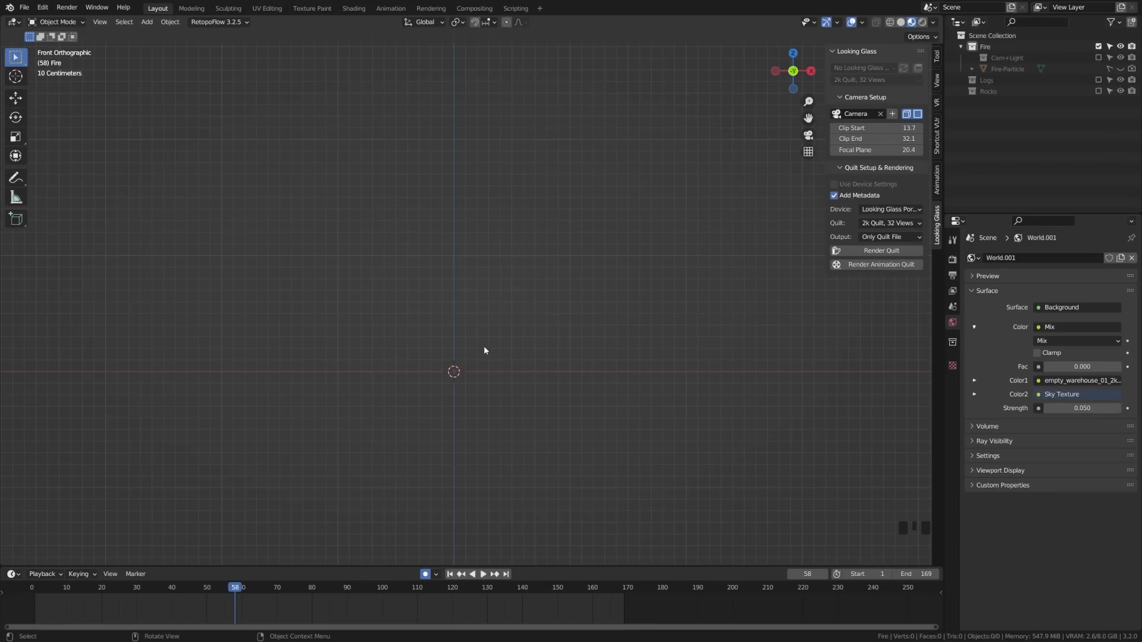
- Search the installed add-ons in the Preferences for "extra" and close the Preferences window
left_click(42, 7)
left_click(66, 177)
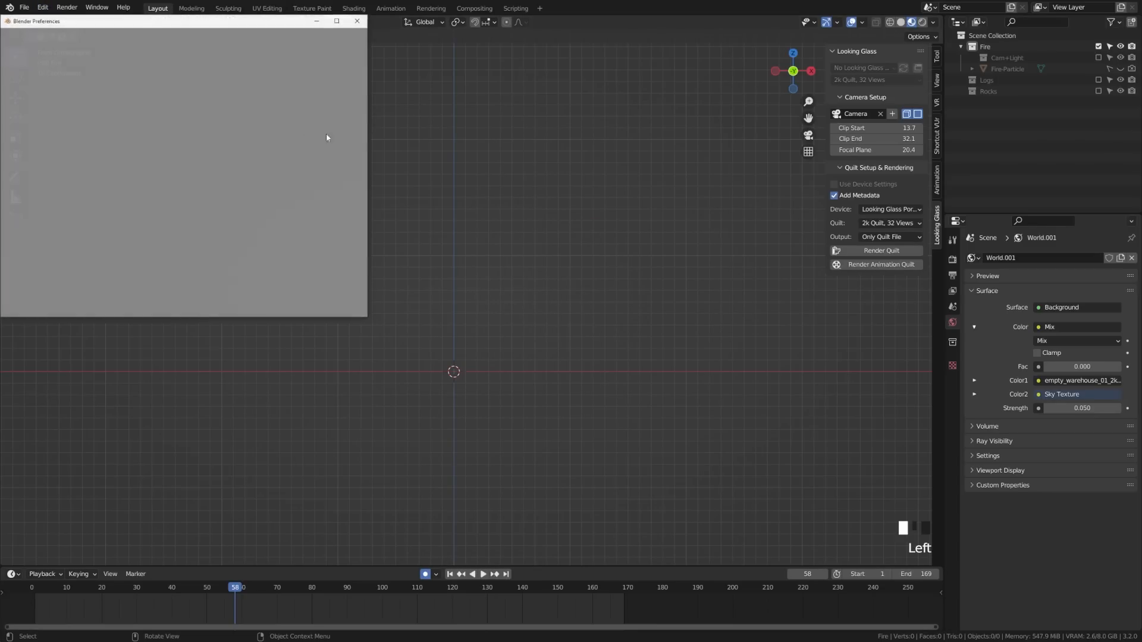
left_click(314, 53)
type("e")
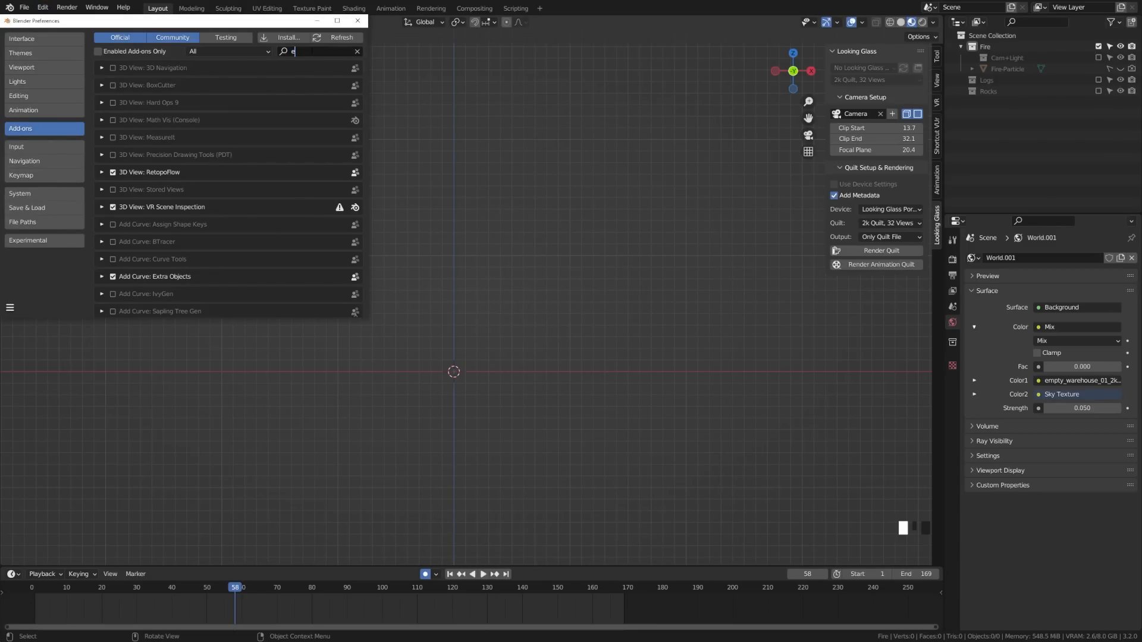
type("xtra")
left_click(358, 20)
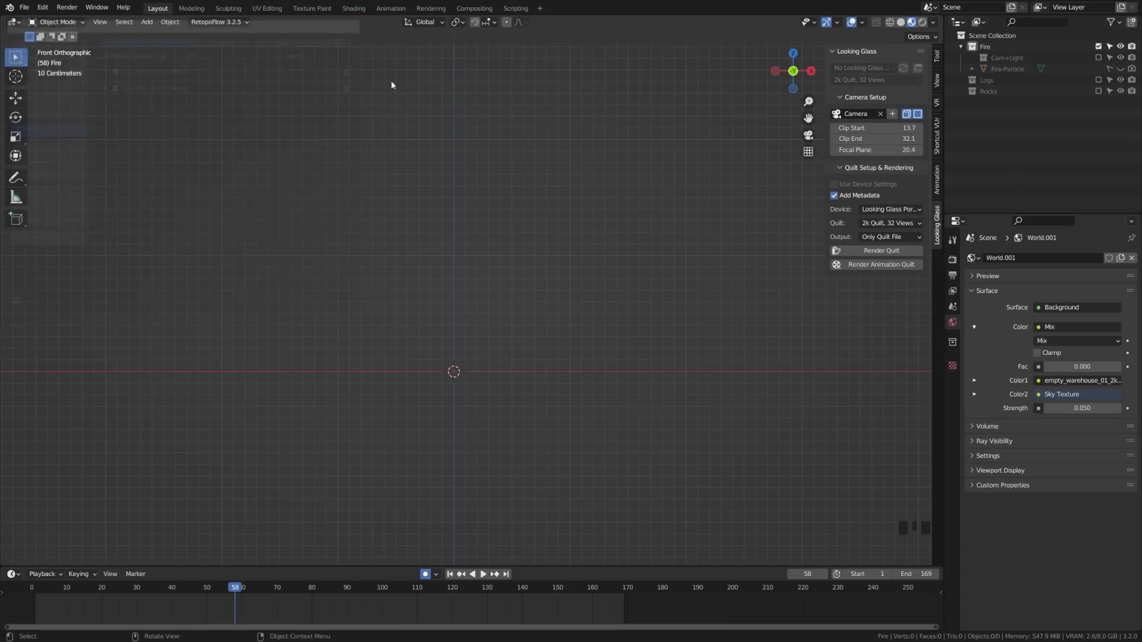
- Add a Round Cube mesh at the world origin using the Quadsphere preset
key("shift+a")
mouse_move(488, 391)
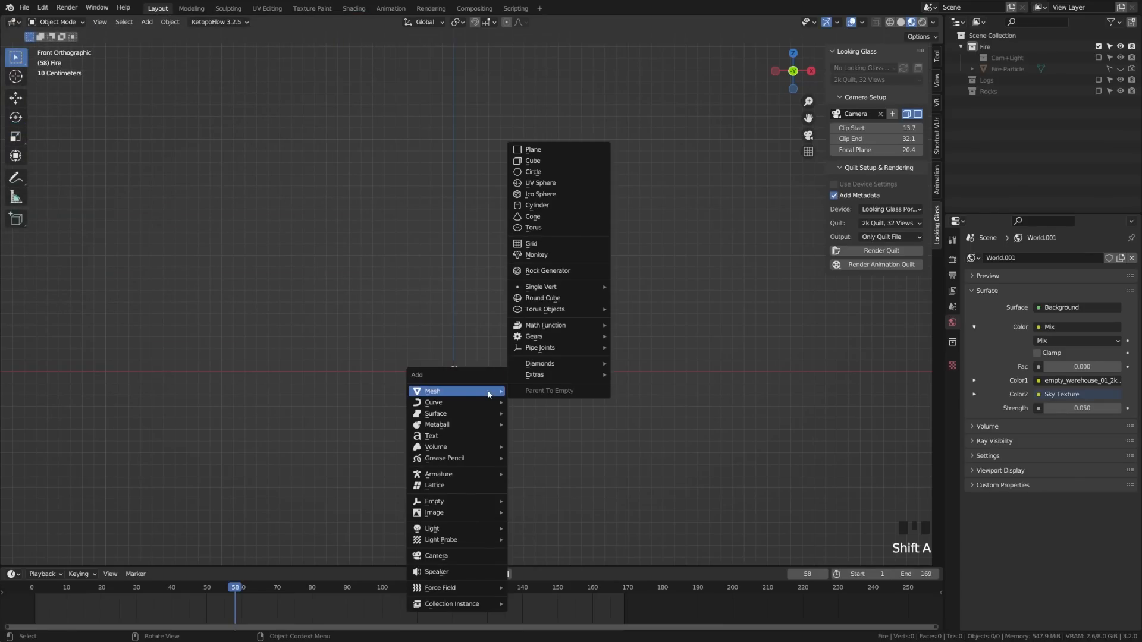
left_click(566, 300)
left_click(91, 280)
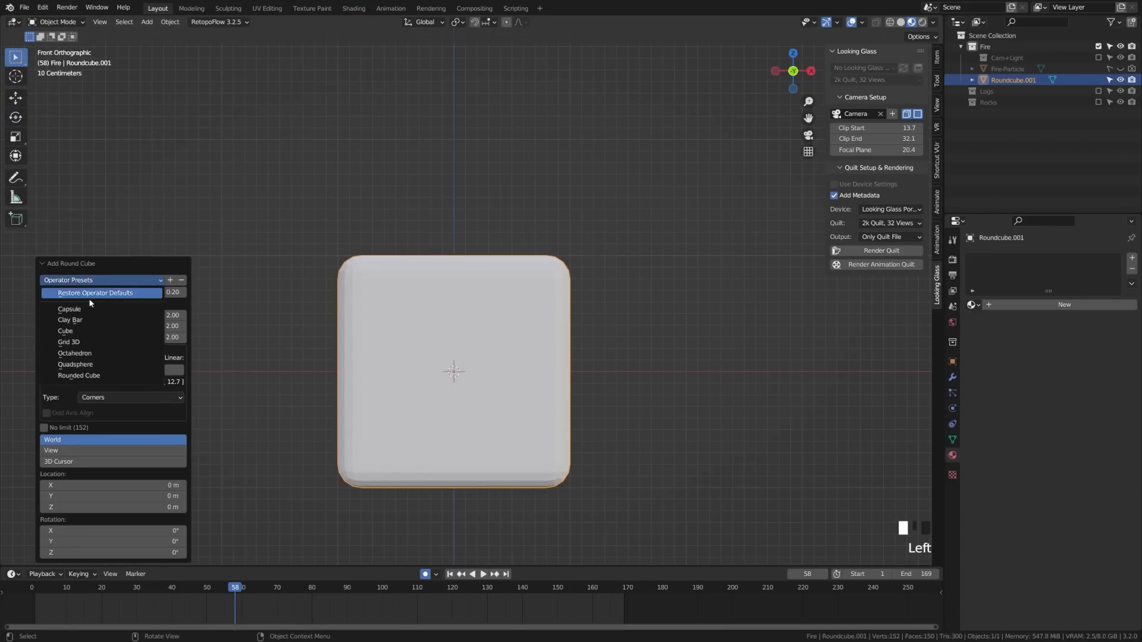
left_click(122, 370)
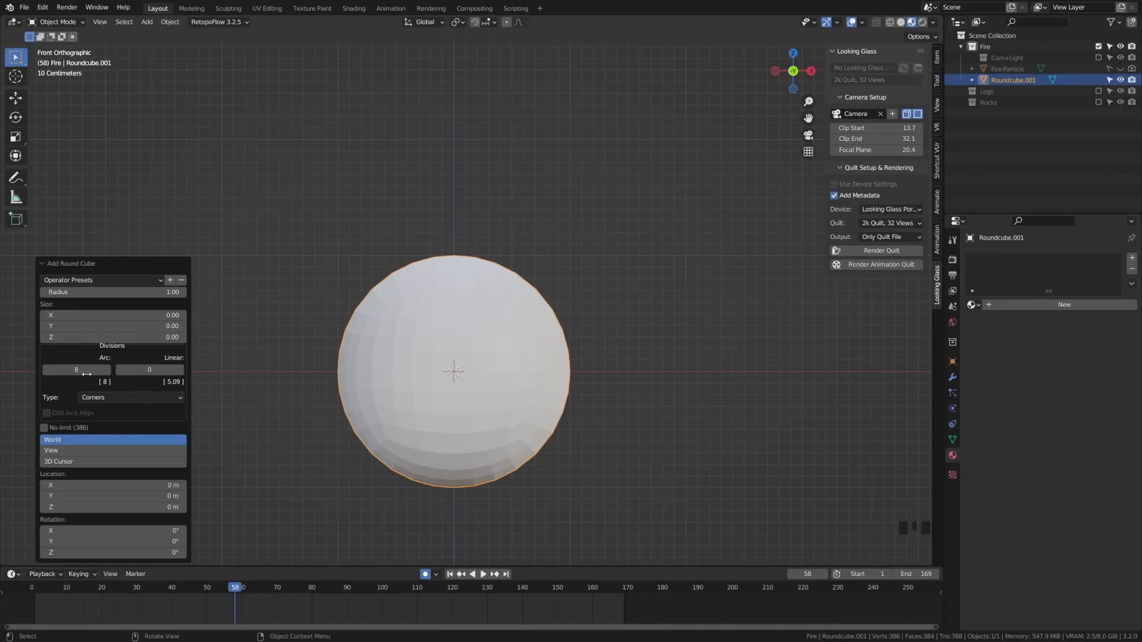
- In Edit Mode, raise the sphere's topmost vertex about 1.19 m along Z with proportional editing at about 1.61 m influence
middle_click_drag(511, 482, 494, 425, "shift")
left_click(491, 426)
key("Tab")
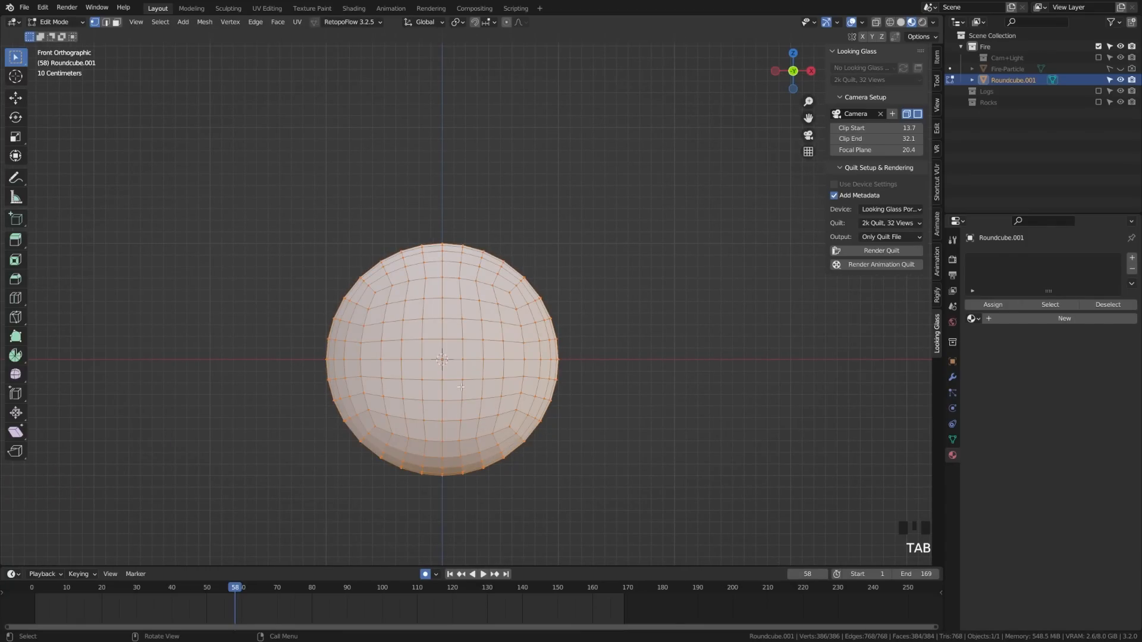
key("KP_7")
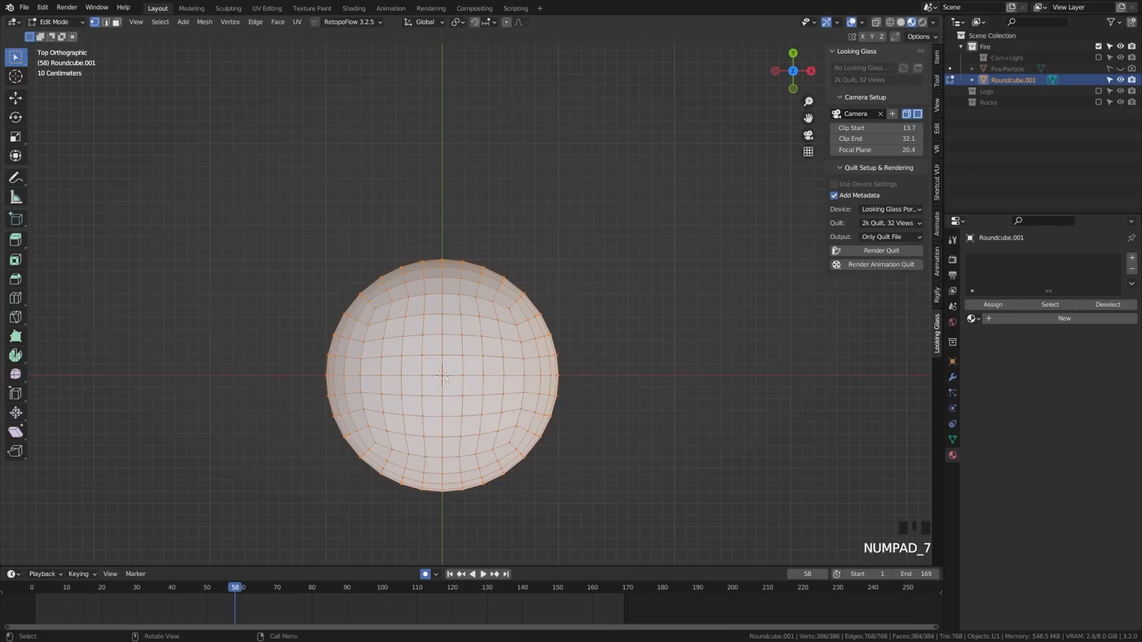
left_click(456, 386)
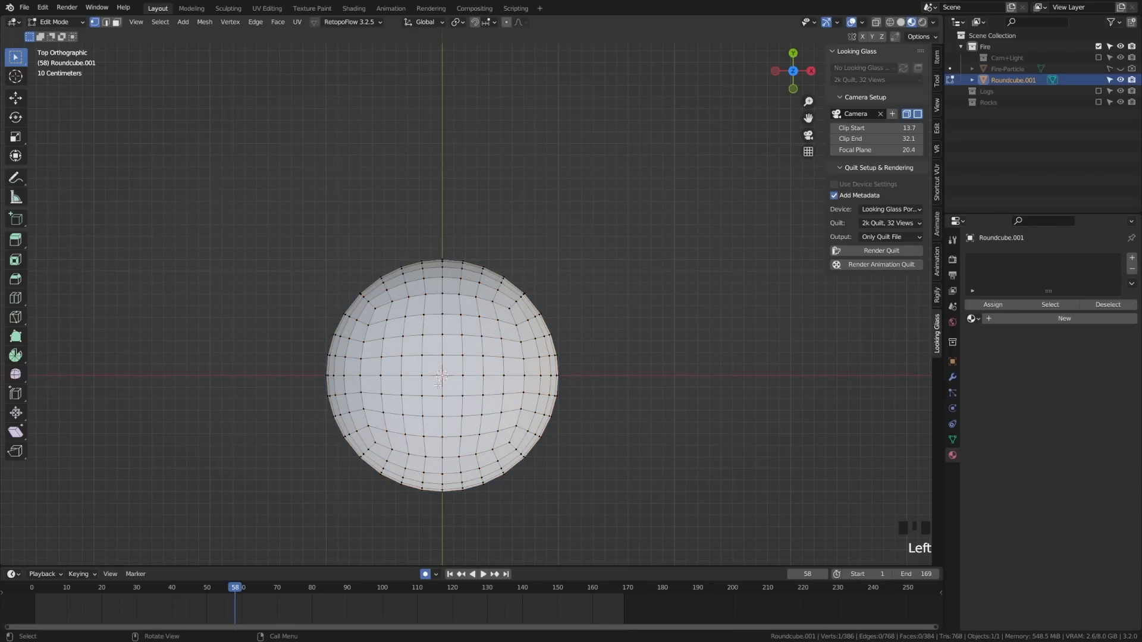
key("KP_1")
middle_click_drag(538, 72, 534, 100, "shift")
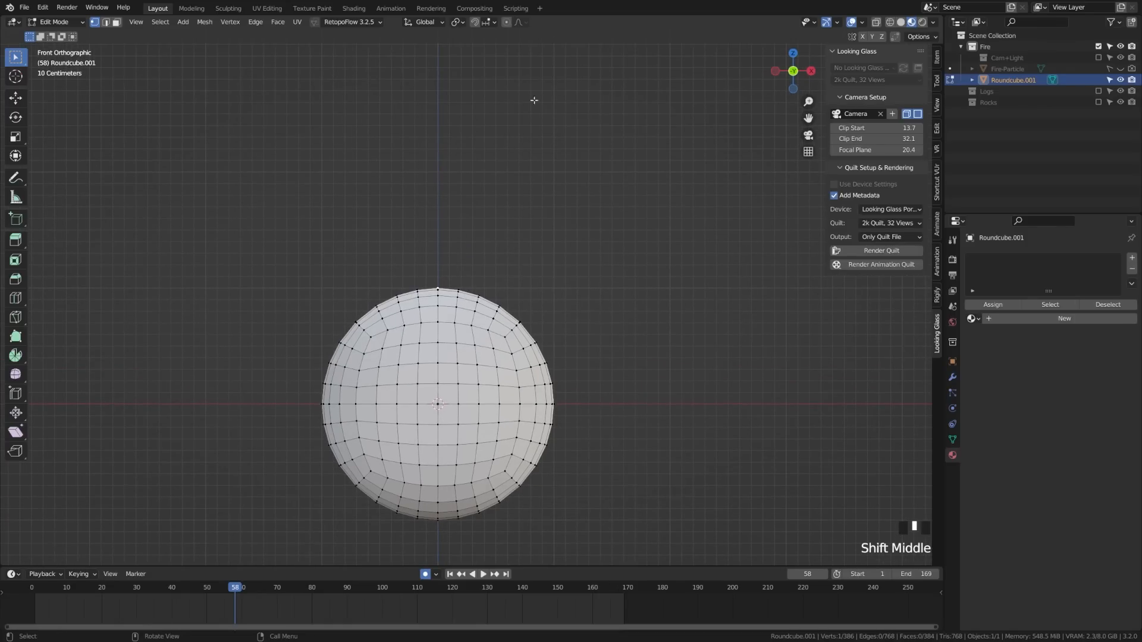
left_click(504, 24)
scroll(478, 291, "down", 4)
middle_click_drag(481, 310, 465, 357, "shift")
key("g")
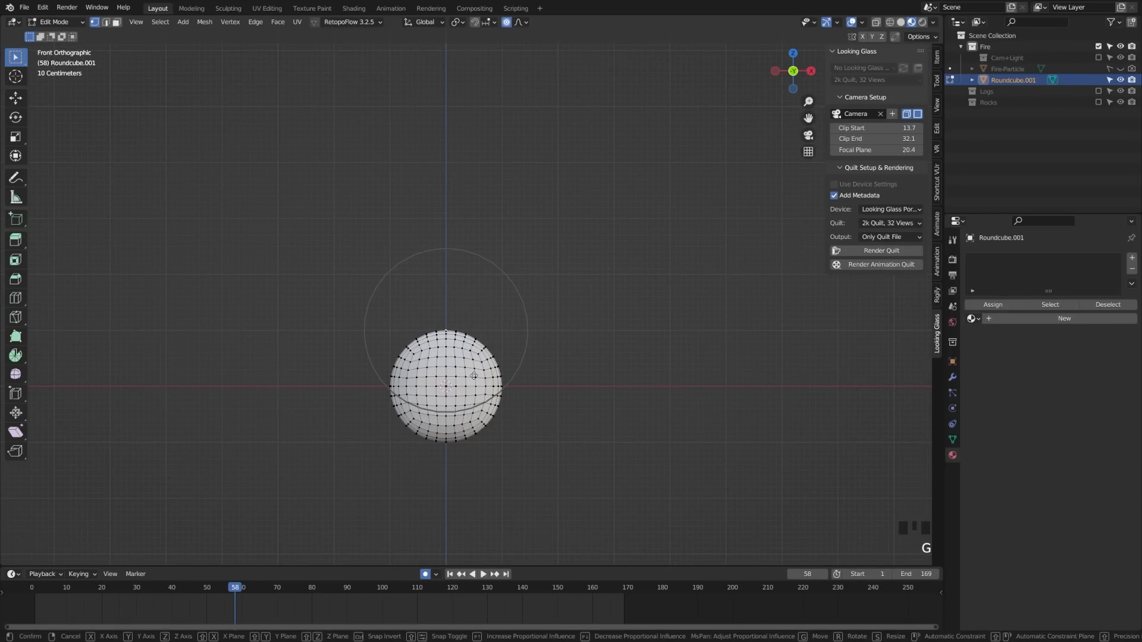
key("z")
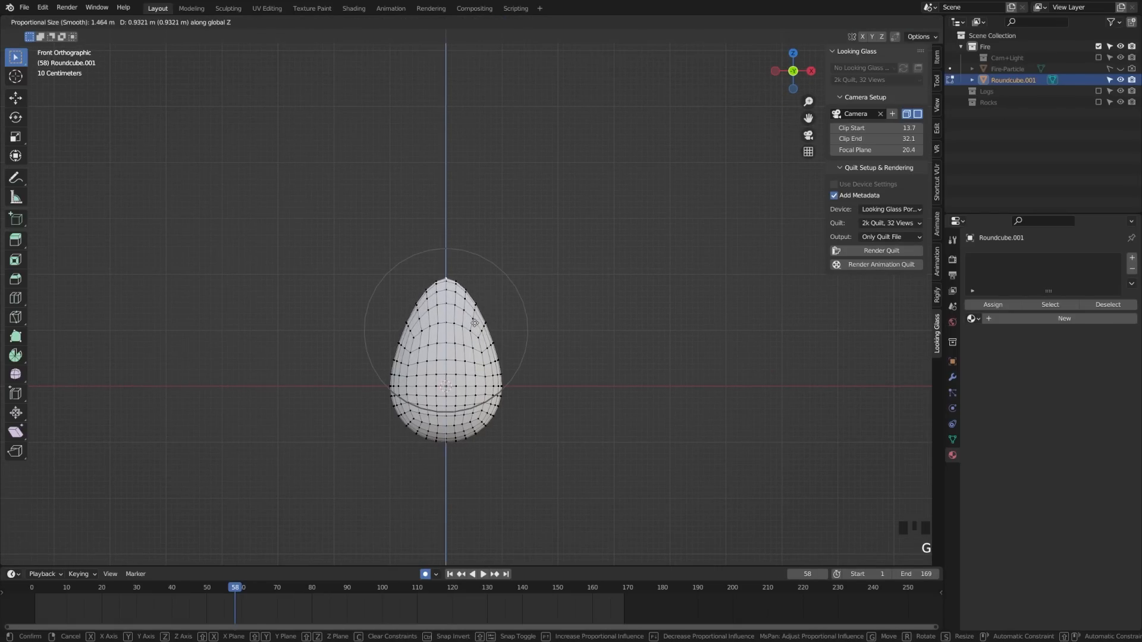
scroll(475, 294, "down", 1)
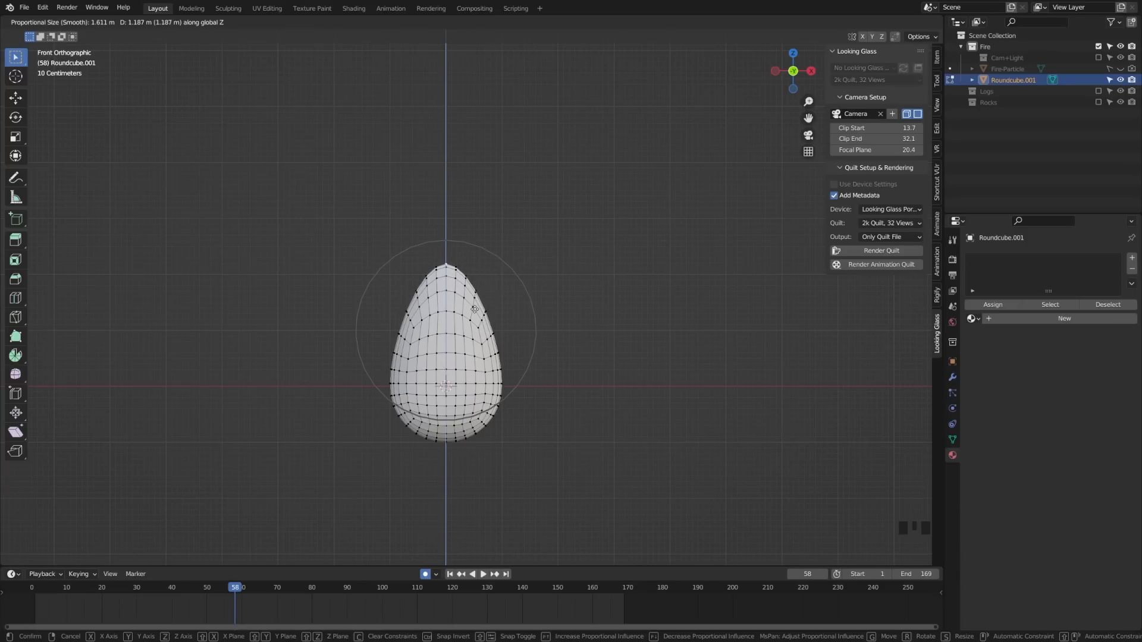
left_click(475, 309)
- Scale the whole egg-shaped mesh to about 0.89 along Y and deselect it
key("KP_3")
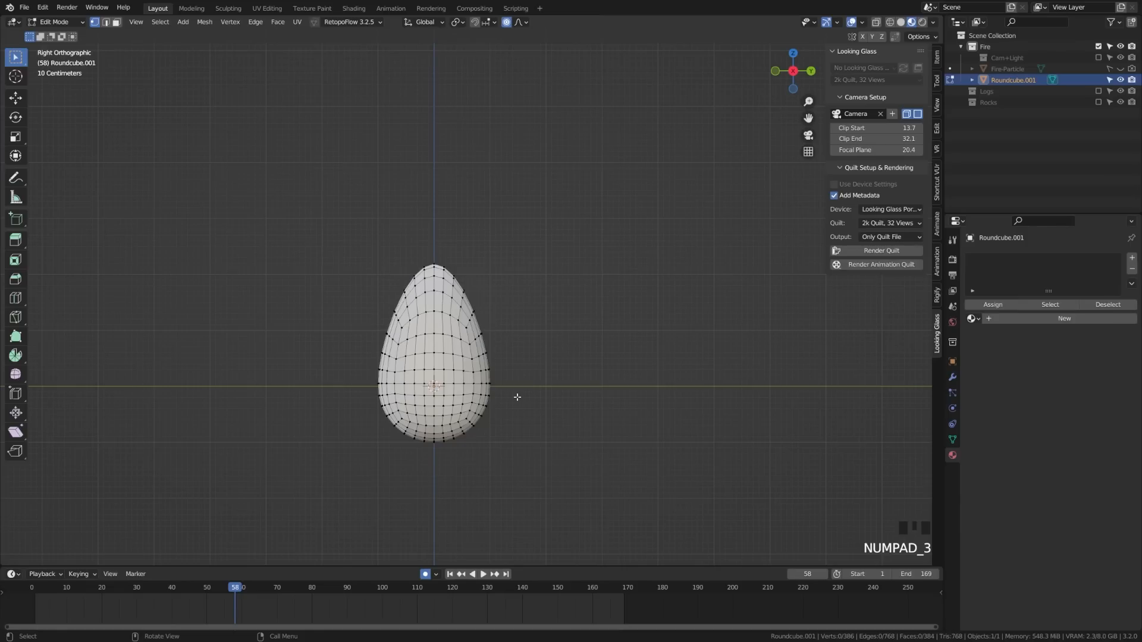
middle_click_drag(516, 395, 502, 405, "shift")
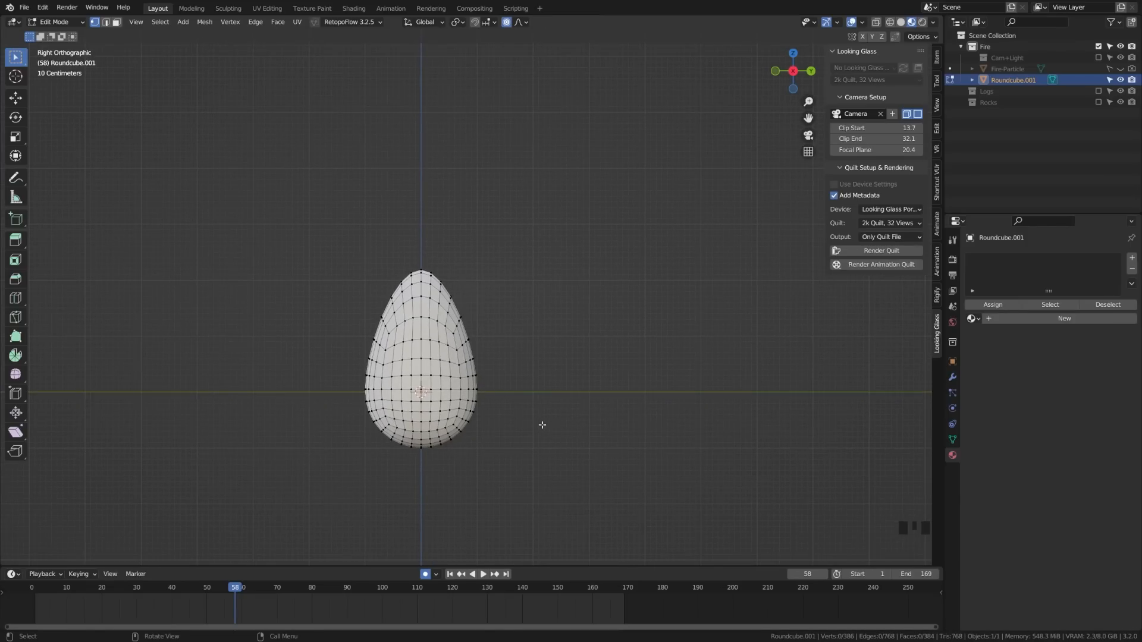
key("a")
key("s")
key("y")
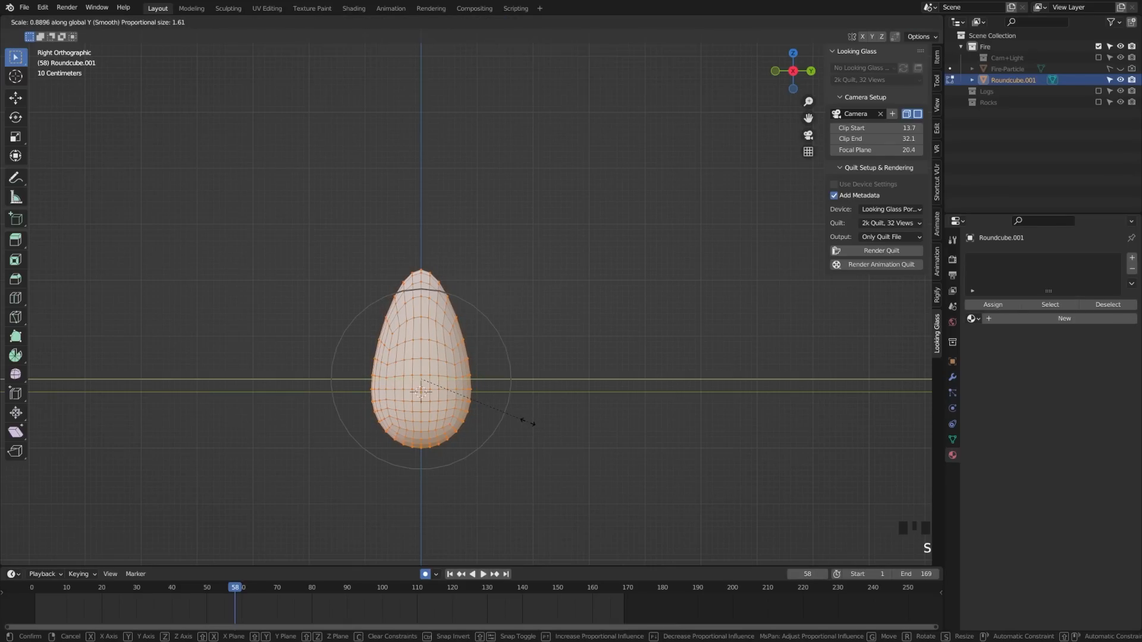
left_click(531, 423)
key("alt+a")
- Turn off proportional editing and duplicate the whole mesh about -2.16 m along Y
middle_click_drag(528, 420, 477, 469, "shift")
scroll(496, 428, "up", 3)
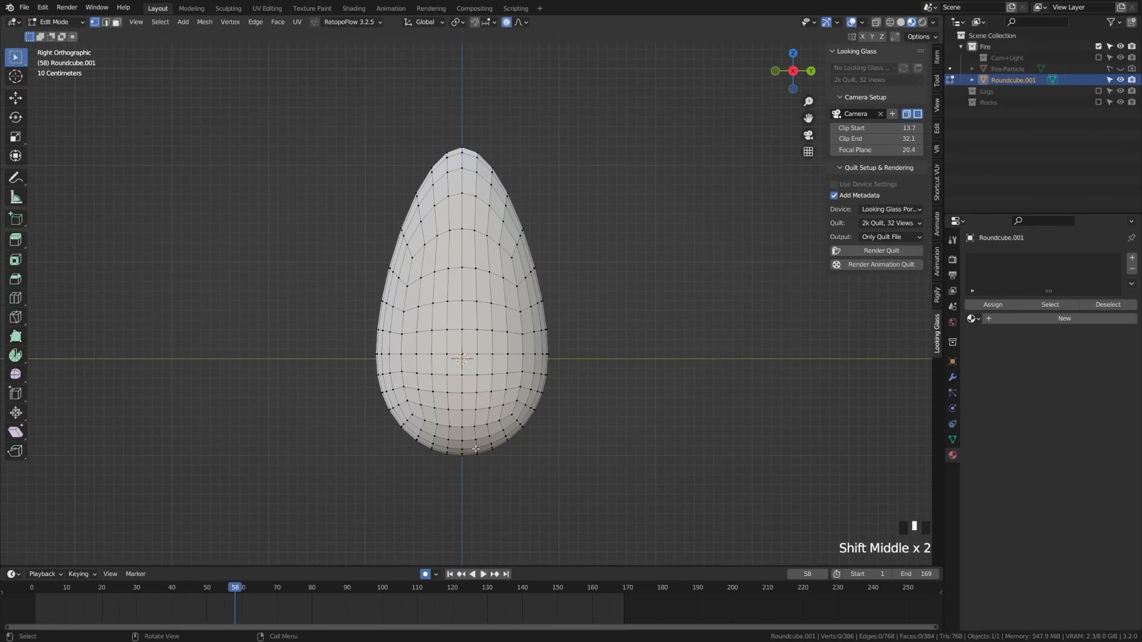
left_click(506, 22)
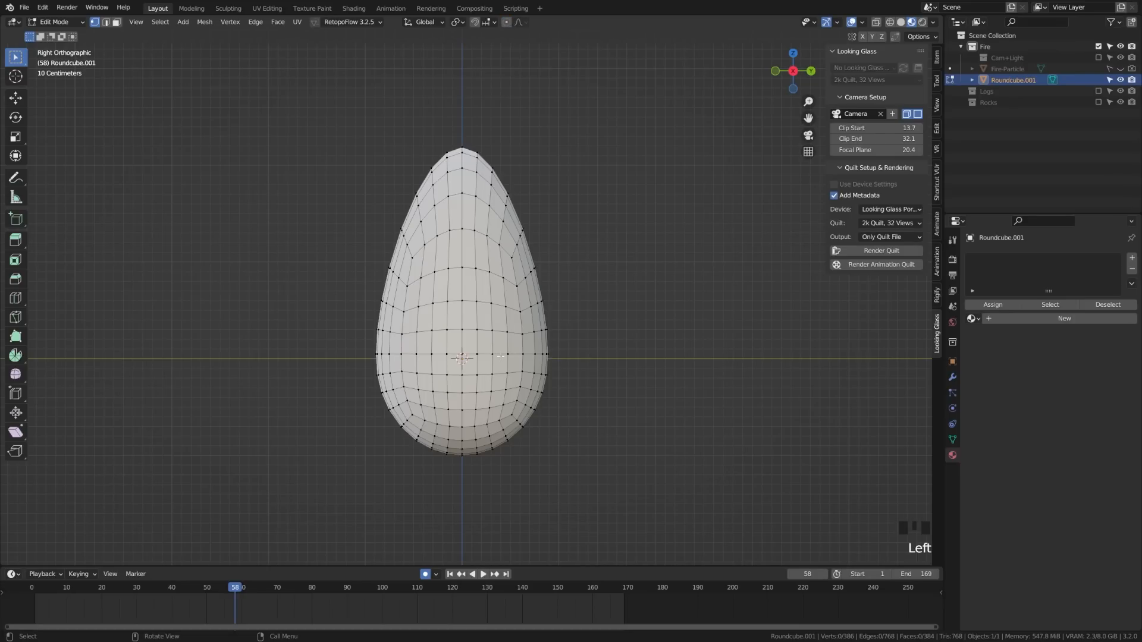
key("a")
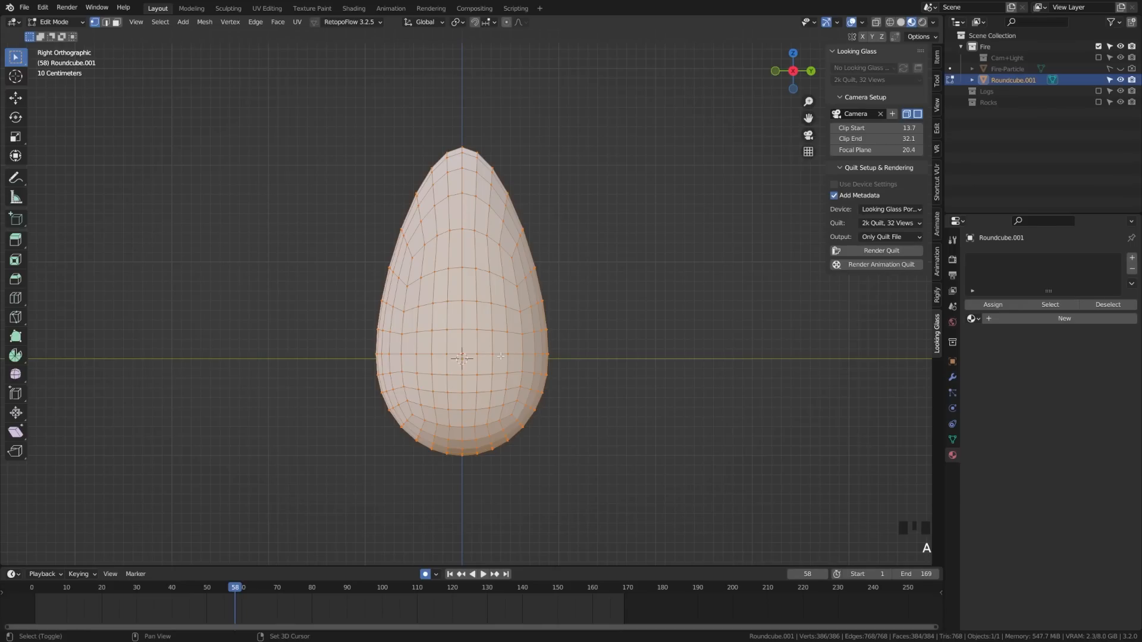
key("shift+d")
key("y")
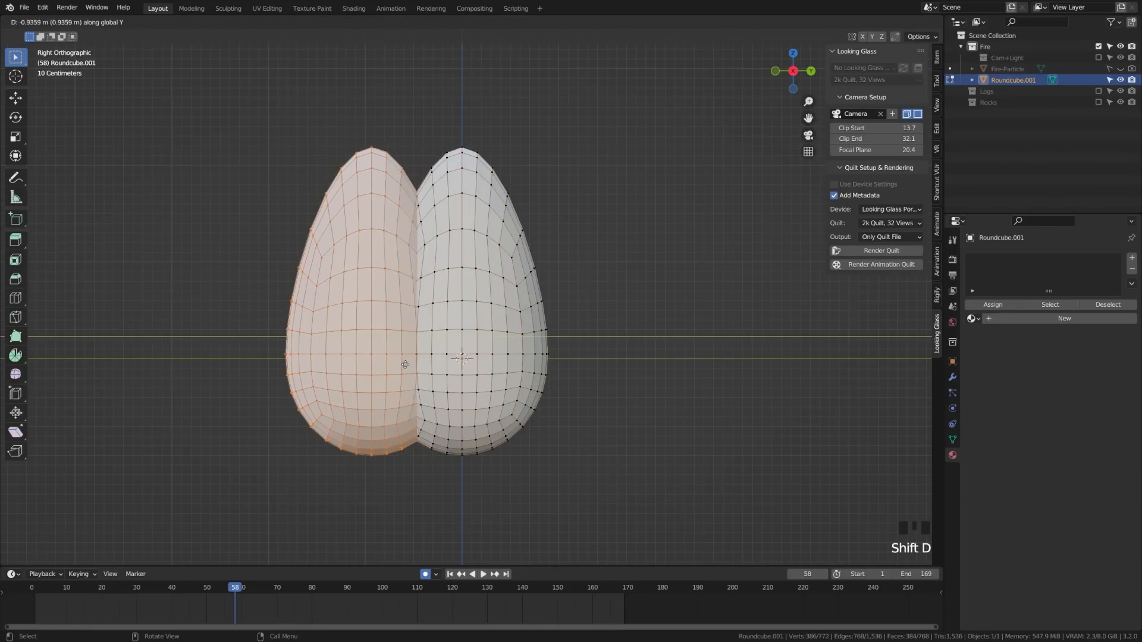
left_click(292, 381)
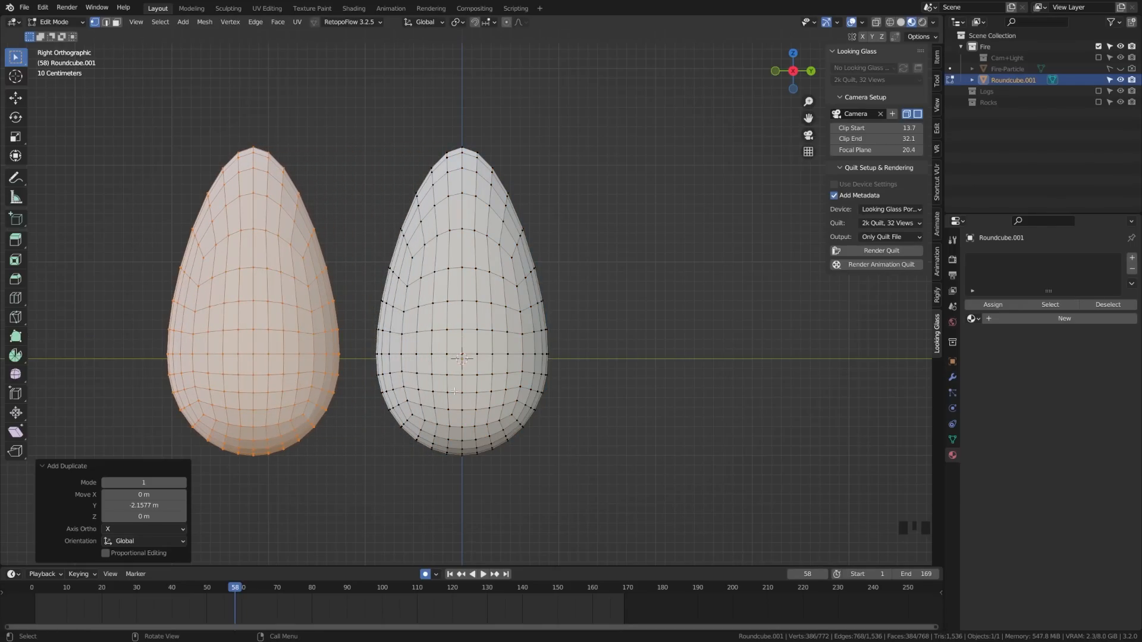
- Scale the duplicate to about 0.61 and lower it about 0.47 m along Z, level with the original's base
key("KP_1")
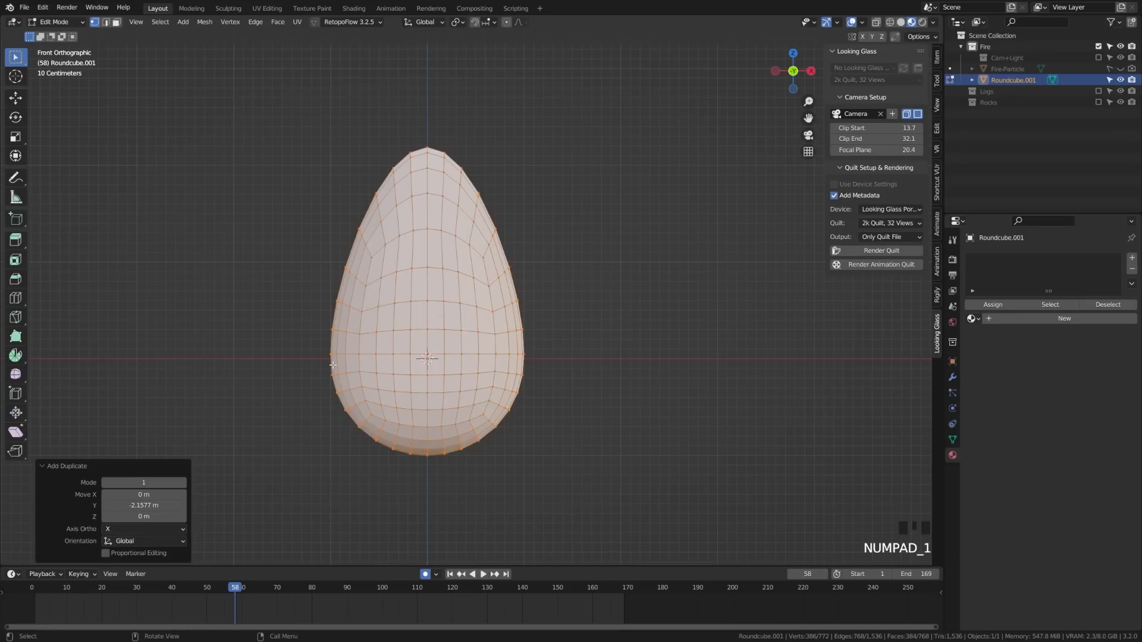
key("s")
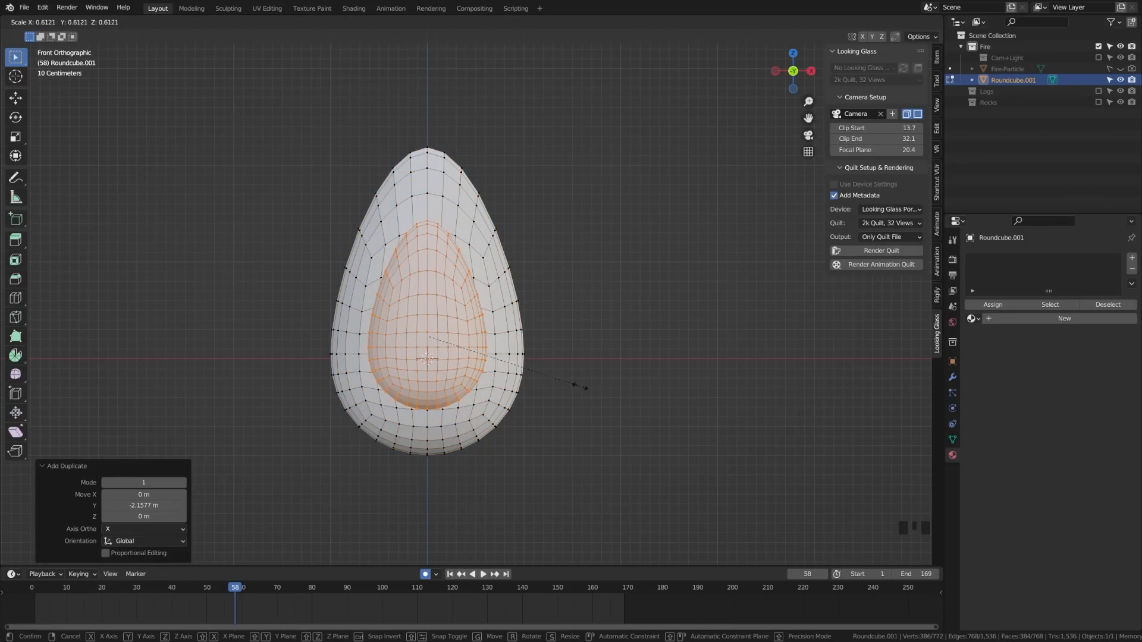
left_click(580, 385)
key("g")
key("z")
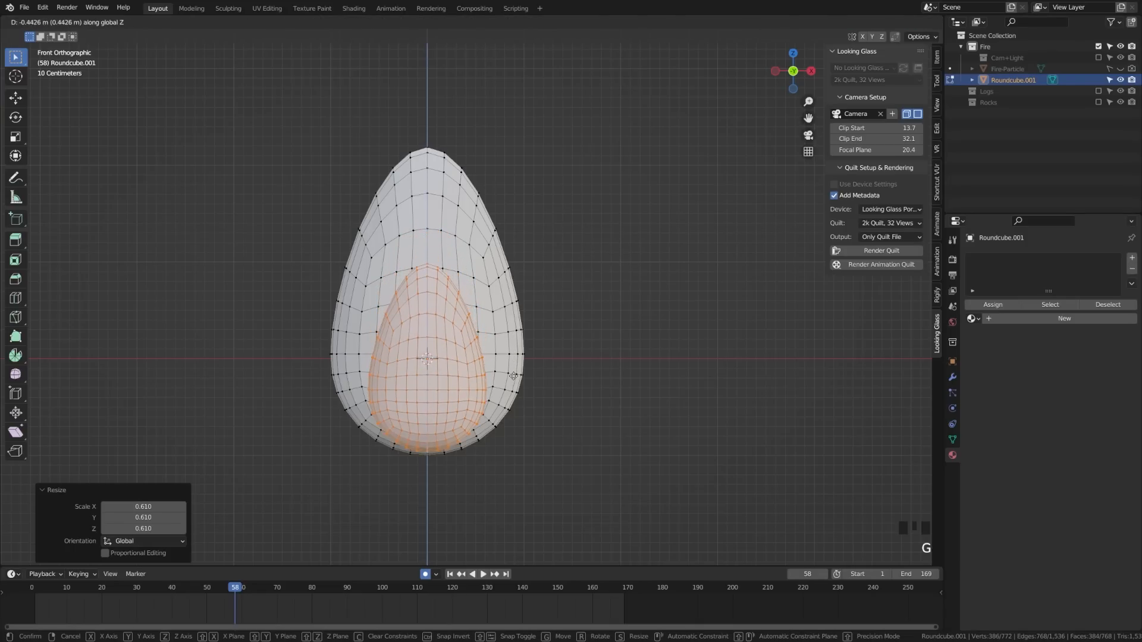
left_click(513, 378)
- Move the smaller copy about 1.25 m along Y so it overlaps the larger shape
key("KP_3")
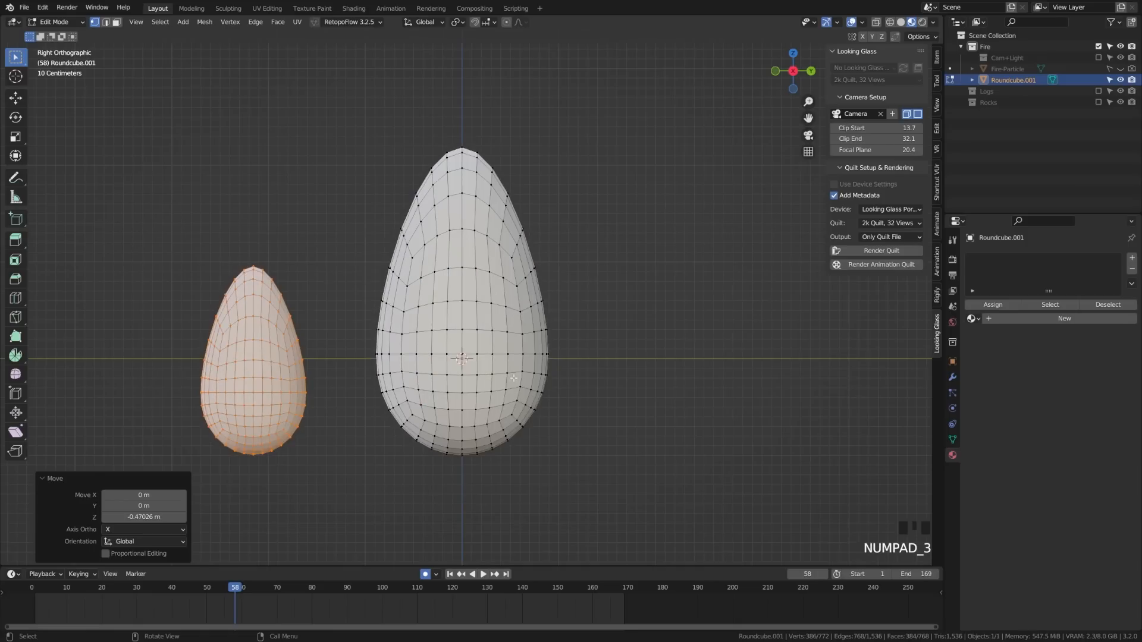
key("g")
key("y")
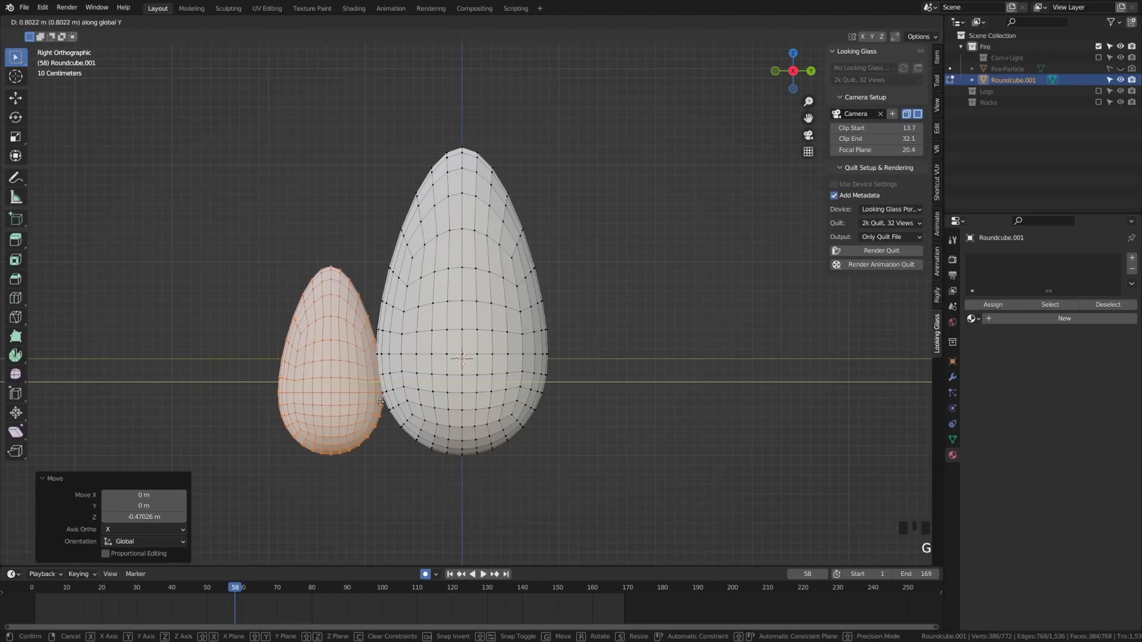
left_click(417, 408)
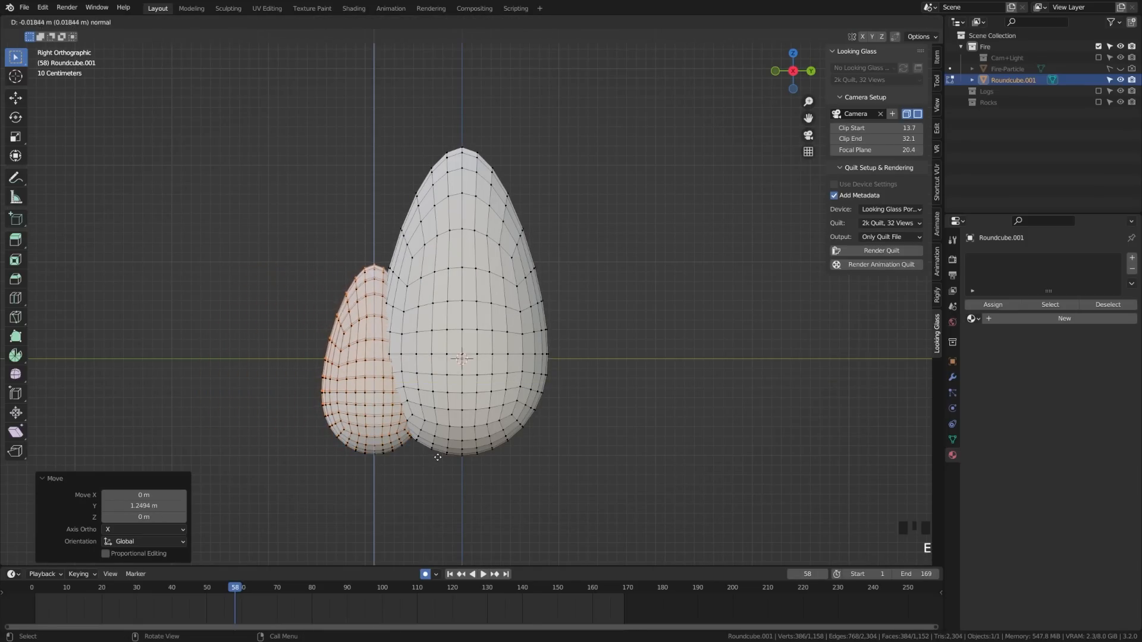
- Tilt the smaller copy outward by about 6° and shift it about 0.16 m along Y into the larger shape
key("l")
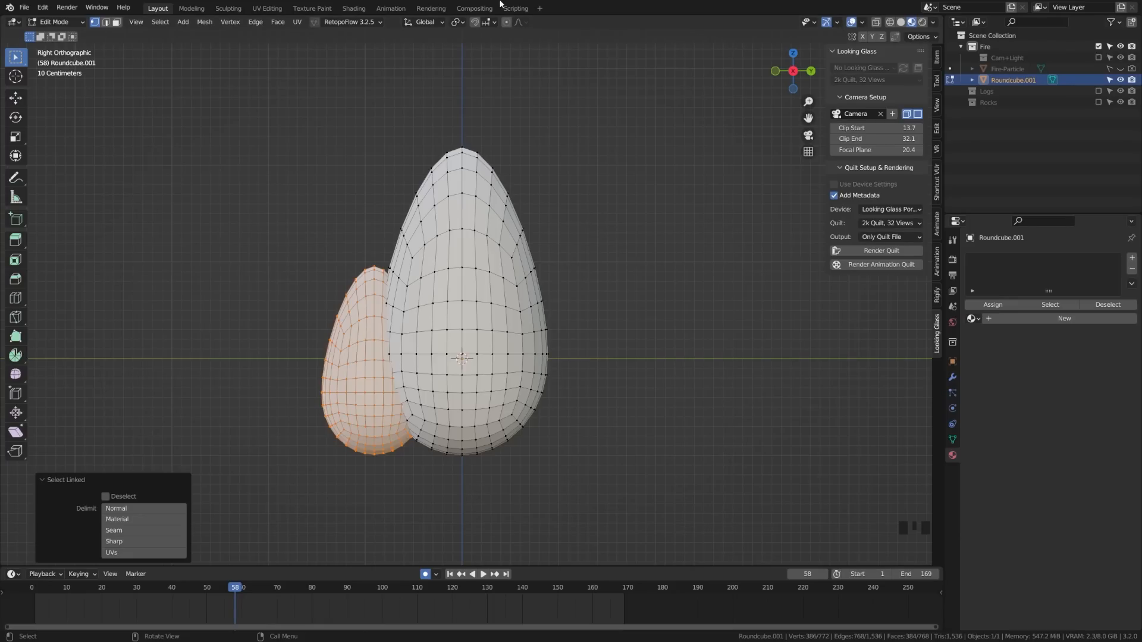
left_click(506, 21)
key("r")
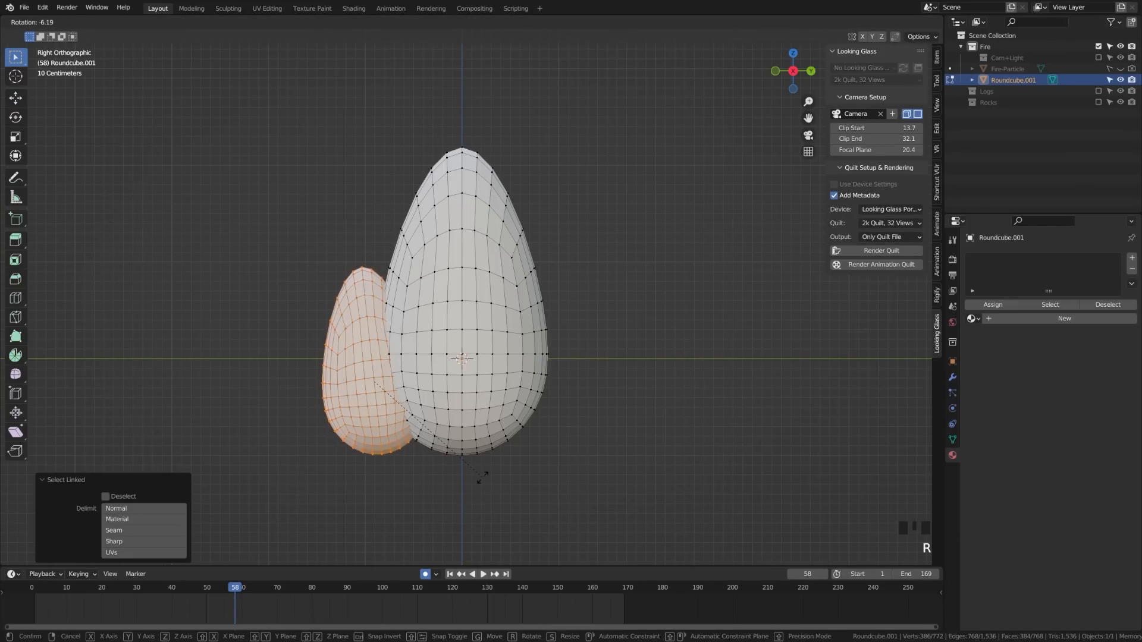
left_click(477, 477)
key("g")
key("y")
left_click(494, 477)
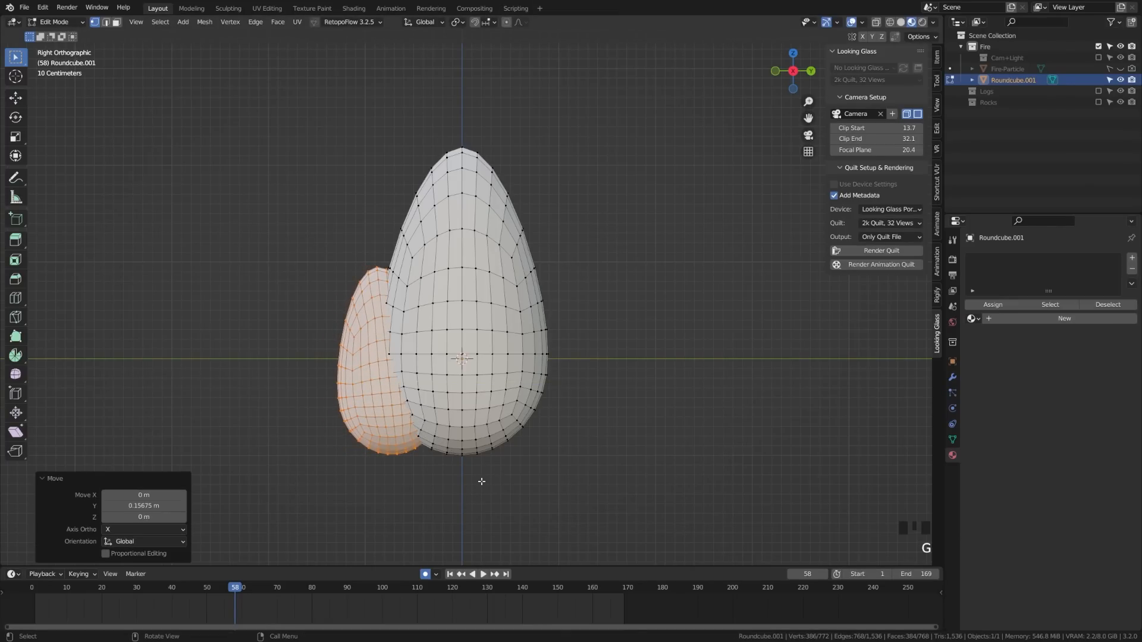
left_click(481, 481)
- Finish editing the two-part flame mesh and return to Object Mode
scroll(413, 416, "down", 2)
middle_click_drag(413, 415, 526, 353)
key("KP_1")
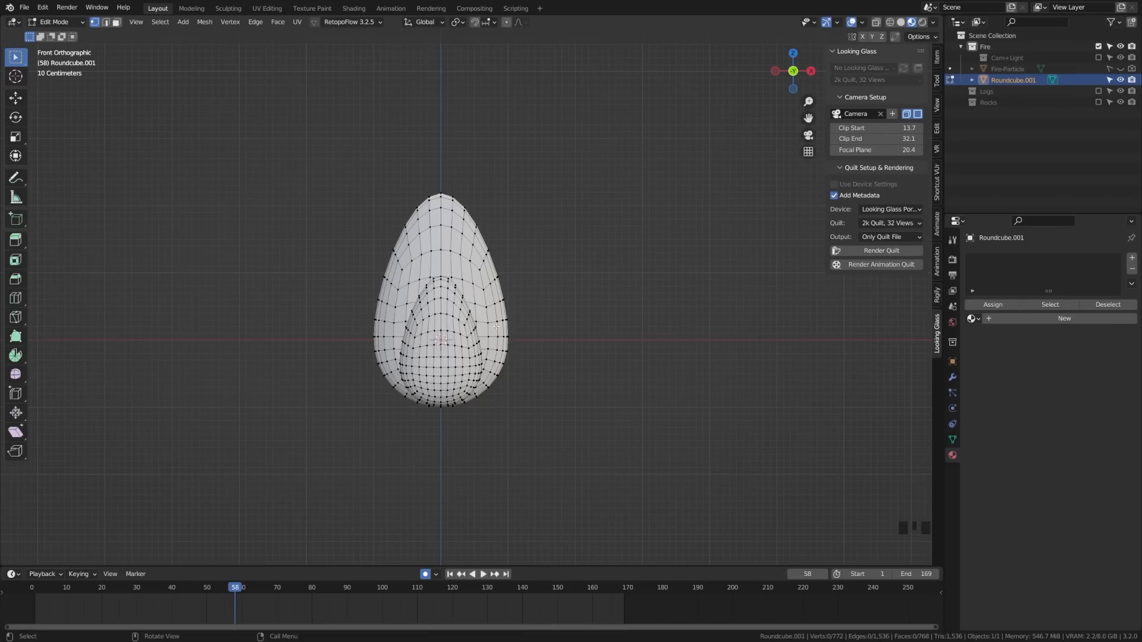
middle_click_drag(526, 407, 515, 403, "shift")
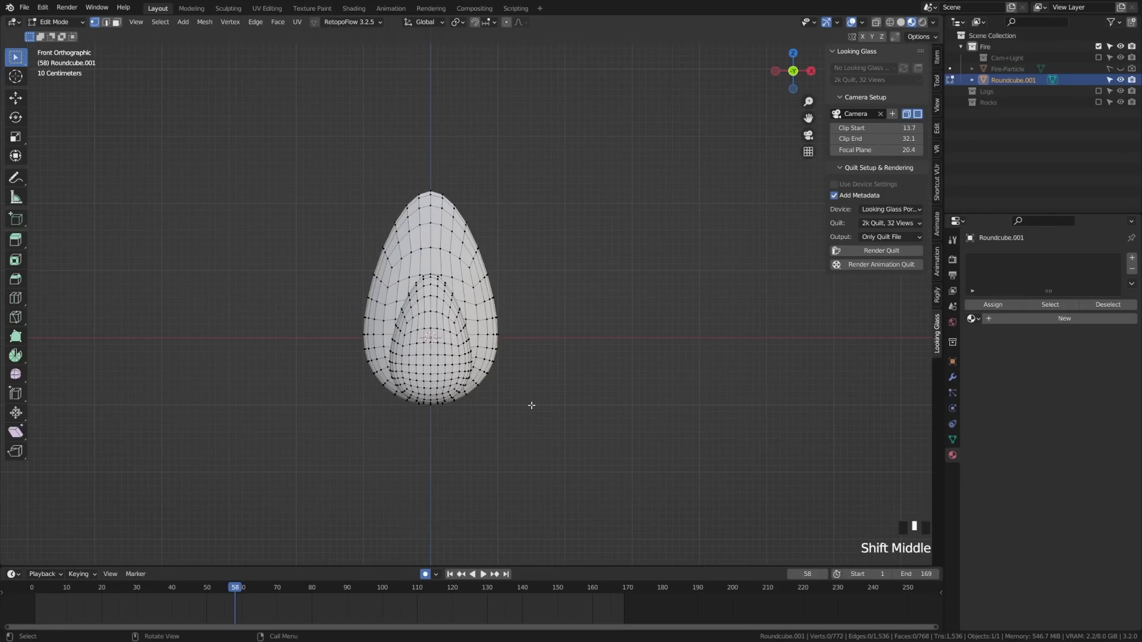
key("Tab")
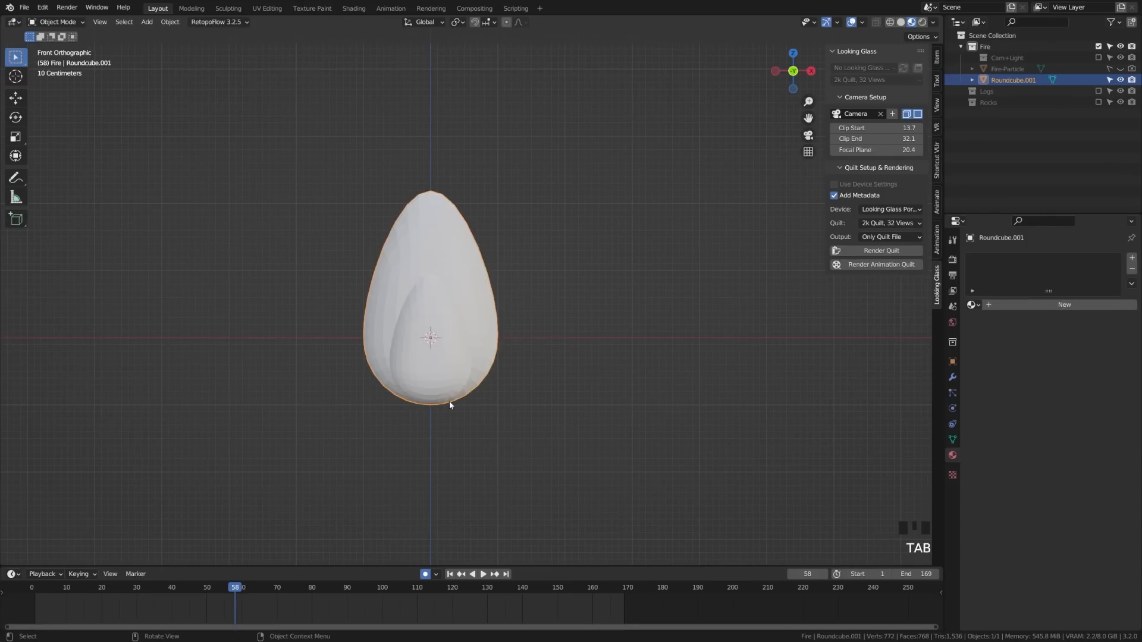
- Shade the two-part flame mesh smooth
right_click(400, 299)
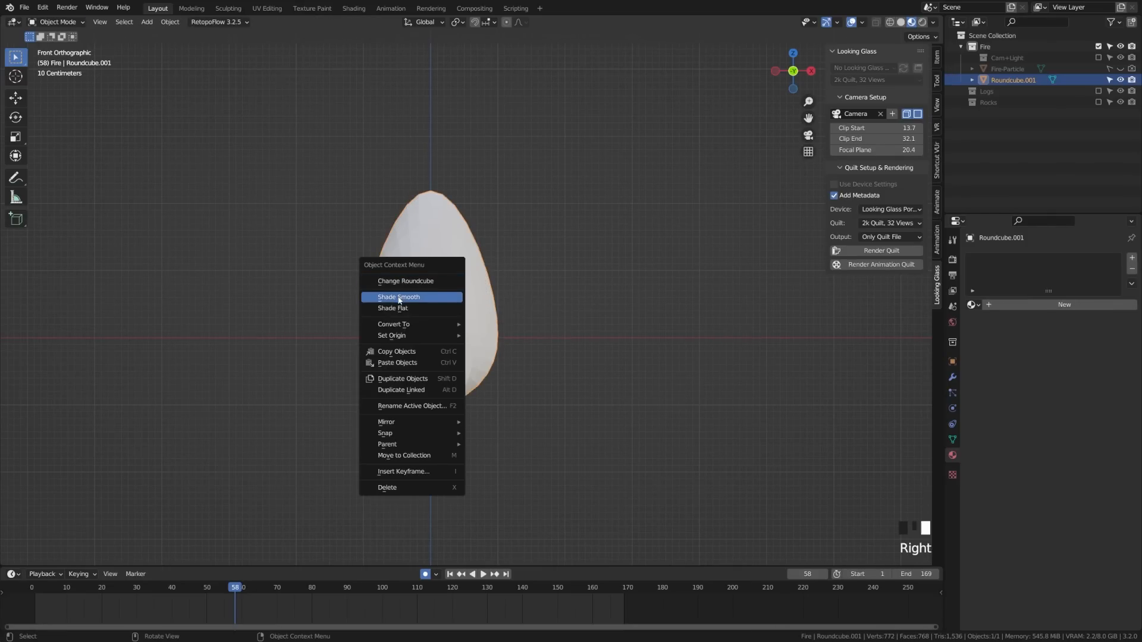
left_click(399, 300)
middle_click_drag(895, 417, 919, 416, "shift")
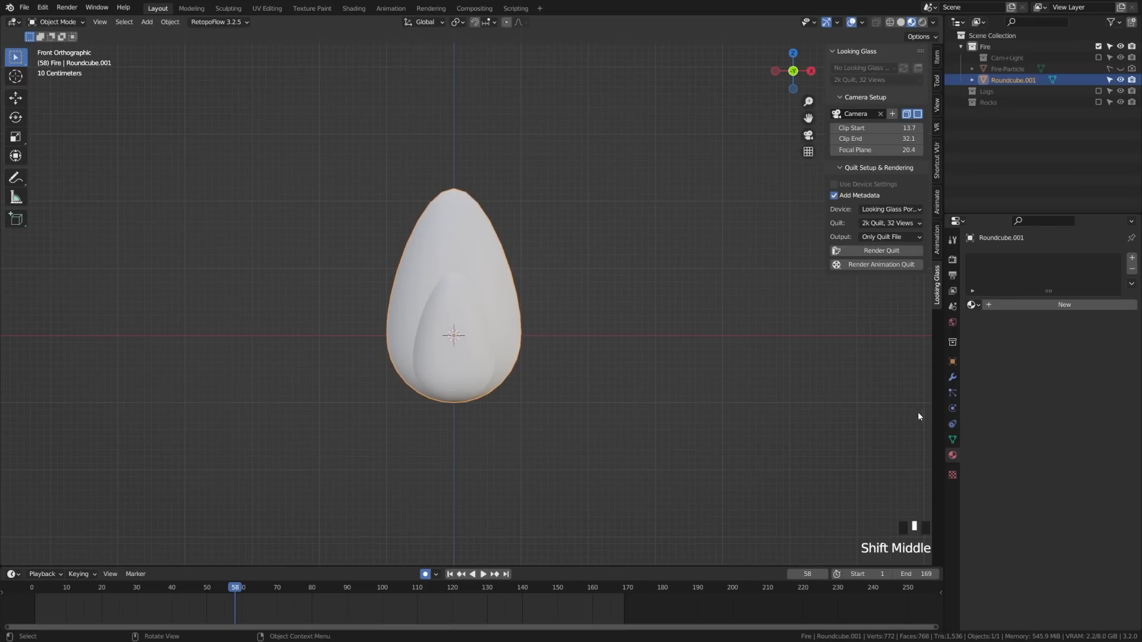
- Add a Displace modifier to the flame mesh with a new texture named Fire-Texture
left_click(952, 378)
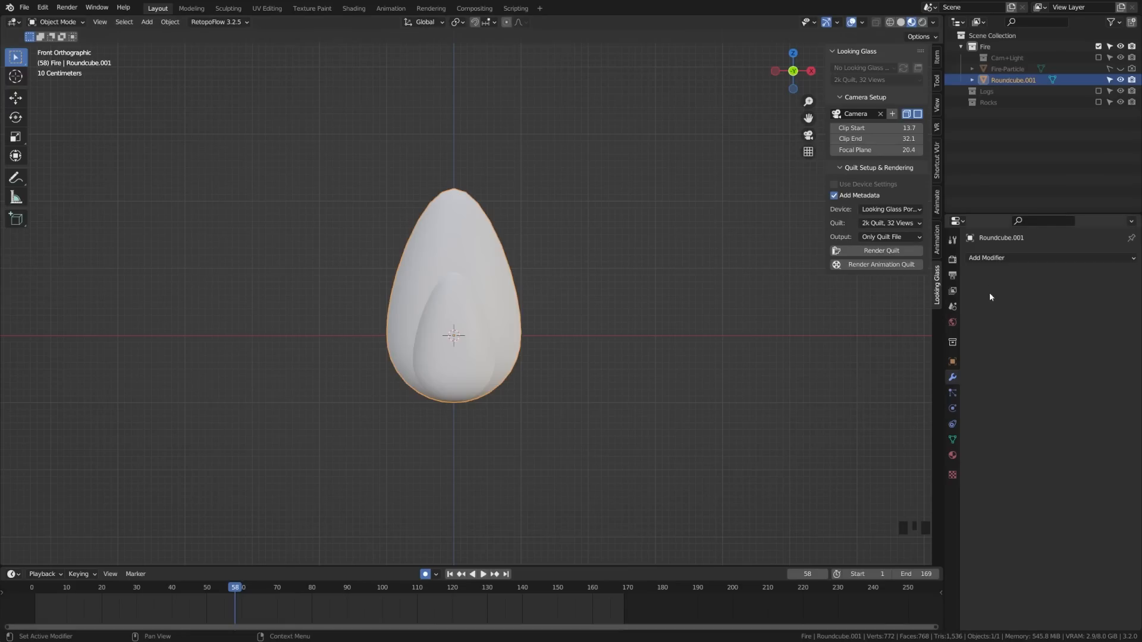
left_click(991, 260)
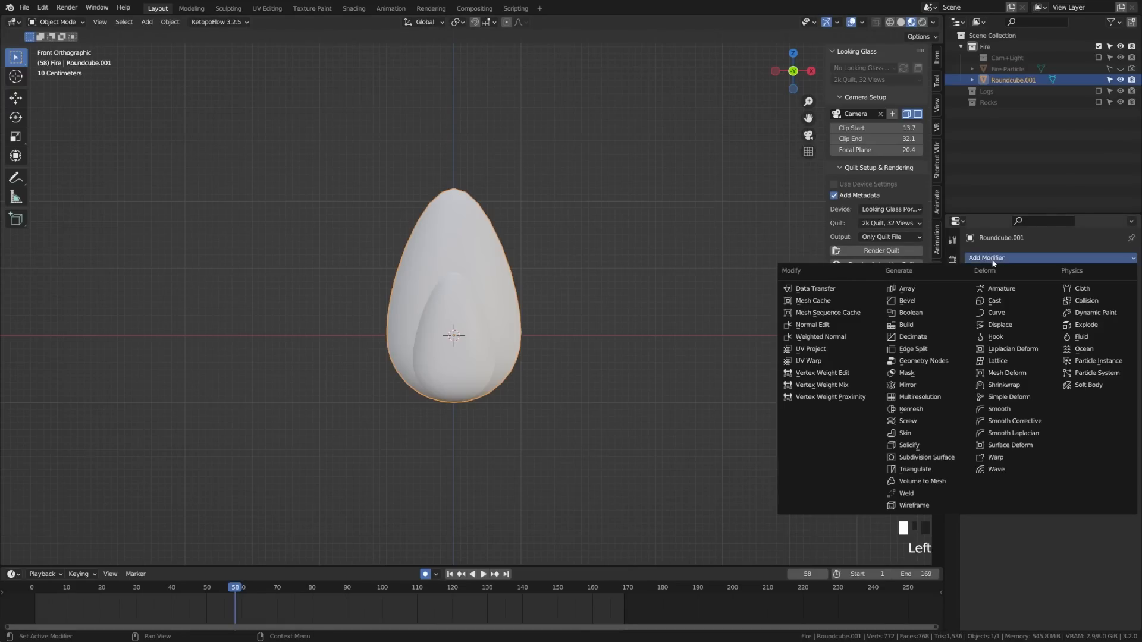
left_click(999, 326)
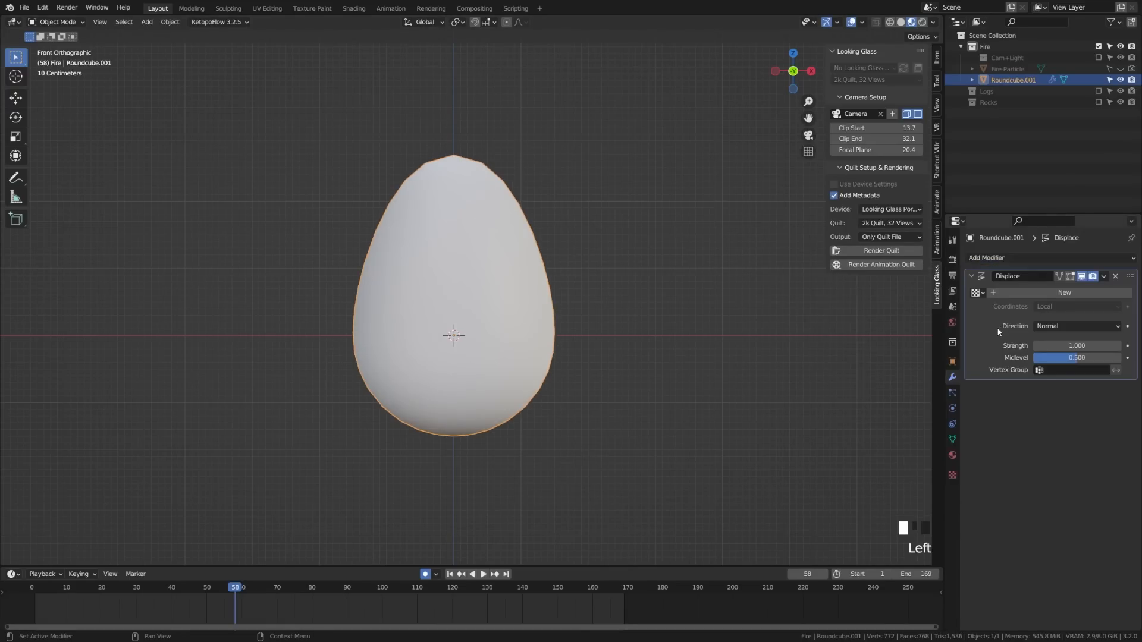
left_click(1030, 295)
left_click(1025, 293)
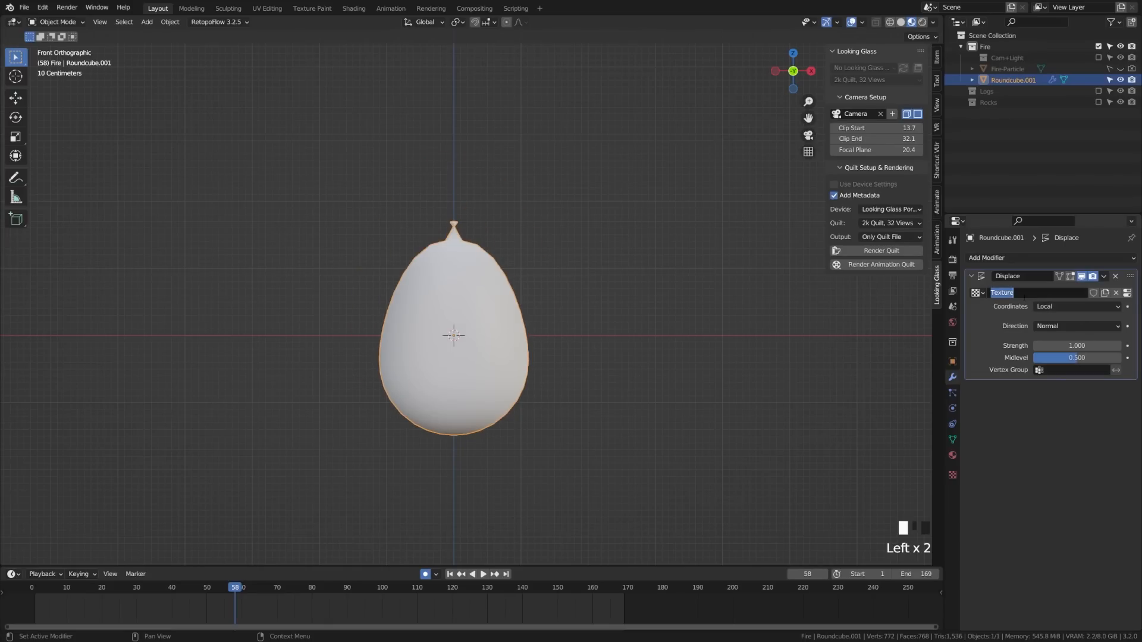
type("Fire-C")
key("BackSpace")
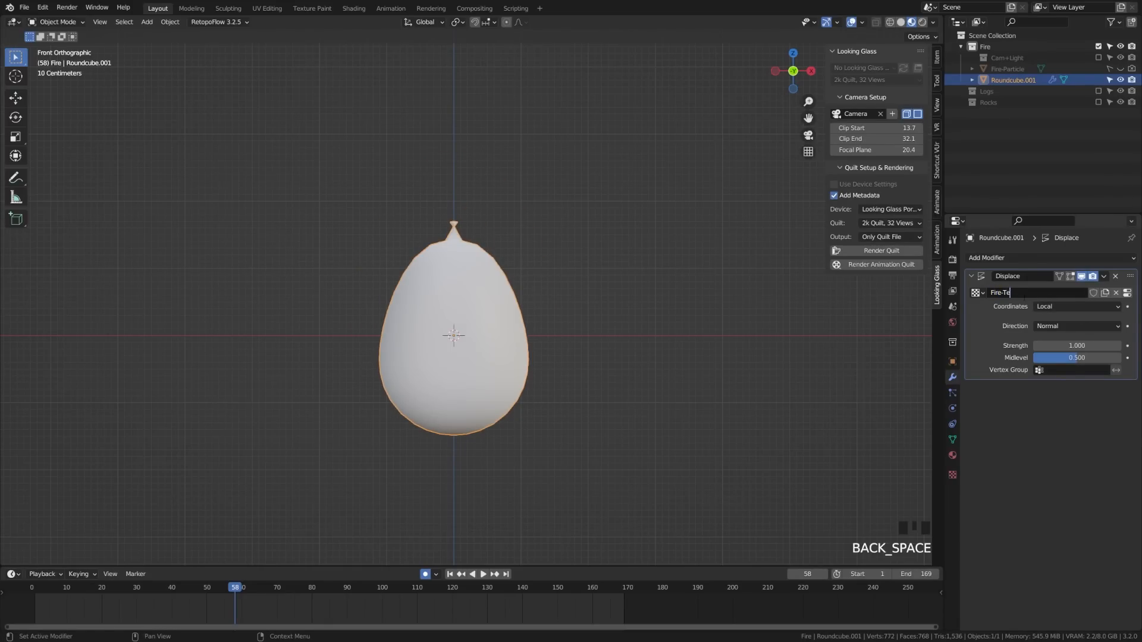
type("Texture")
key("Return")
- Change Fire-Texture to the Clouds type with size 0.75 and depth 0
left_click(953, 476)
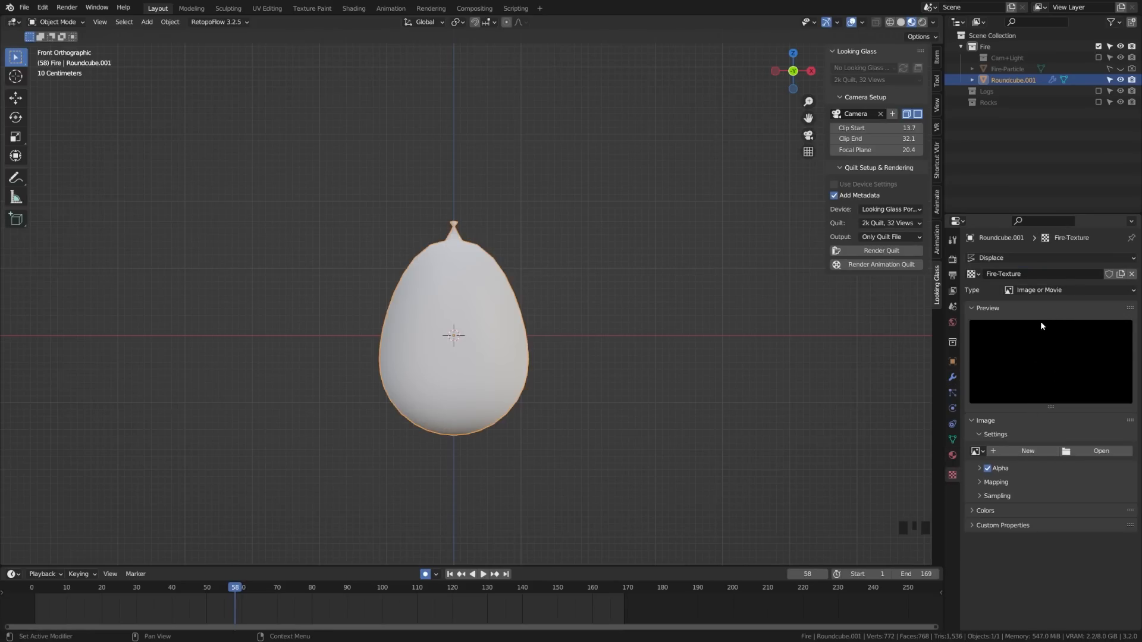
left_click(1043, 290)
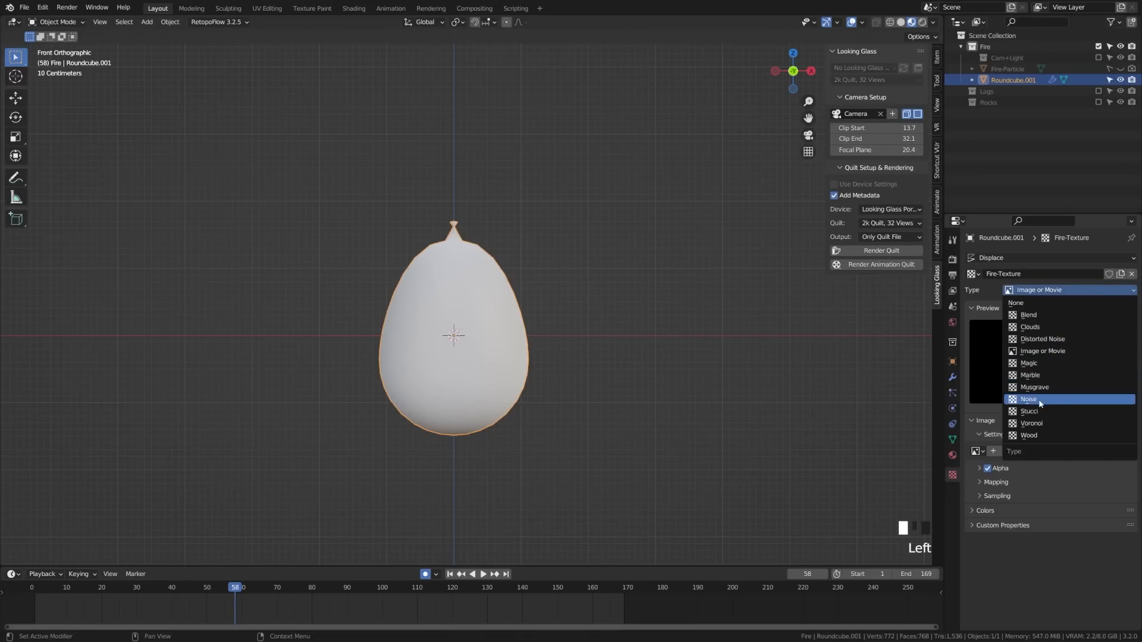
left_click(1039, 329)
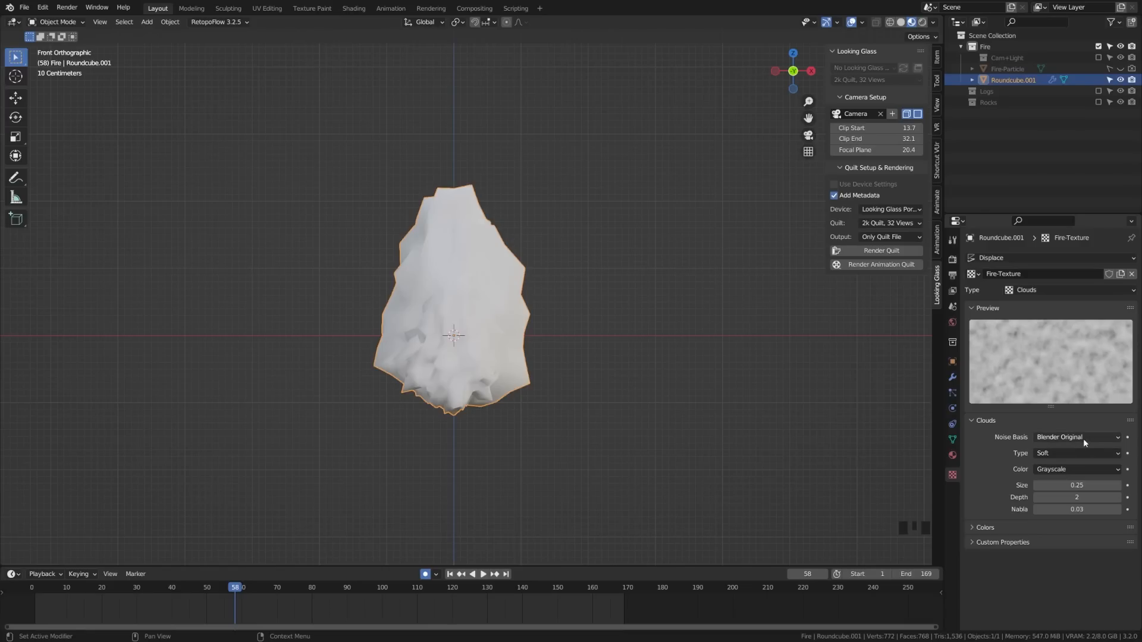
left_click(1069, 485)
type("0.75")
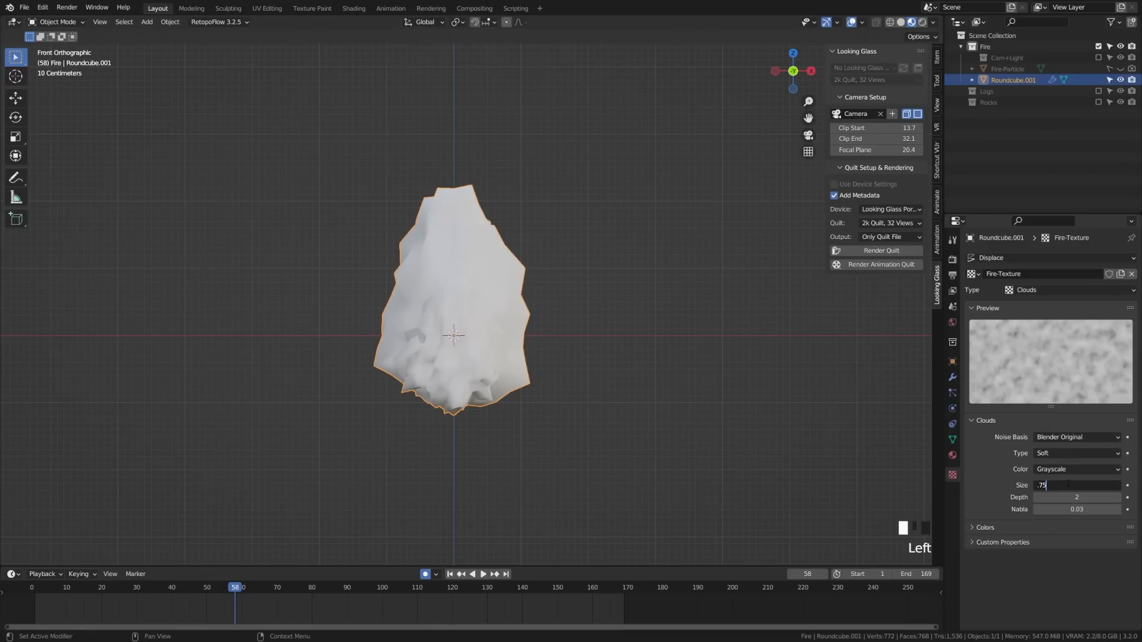
key("Return")
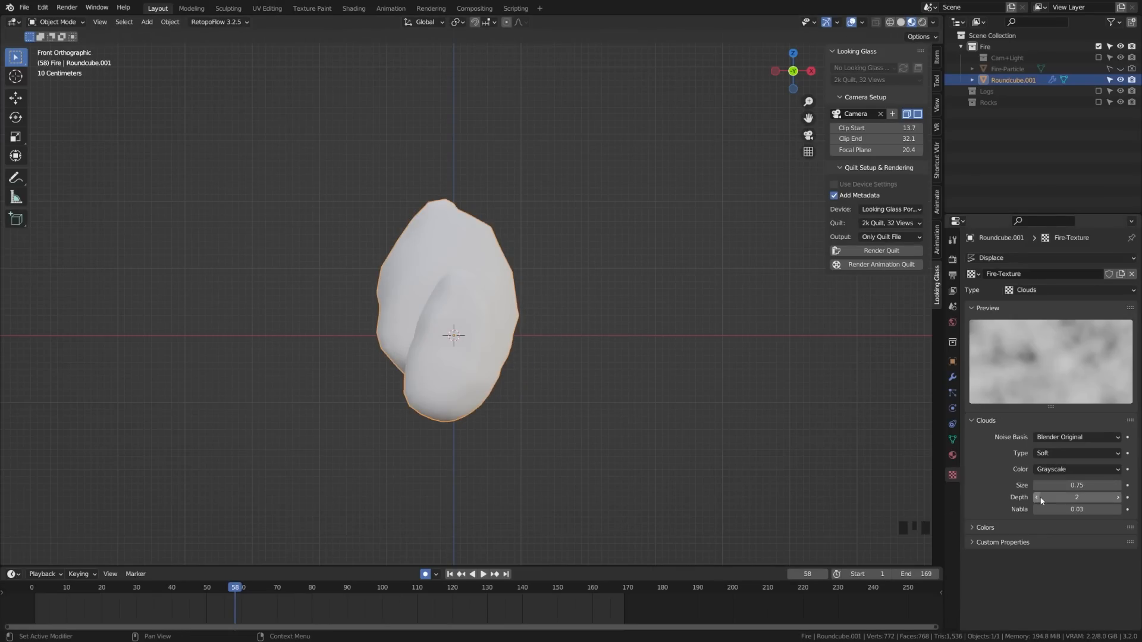
left_click(1037, 498)
left_click(1036, 498)
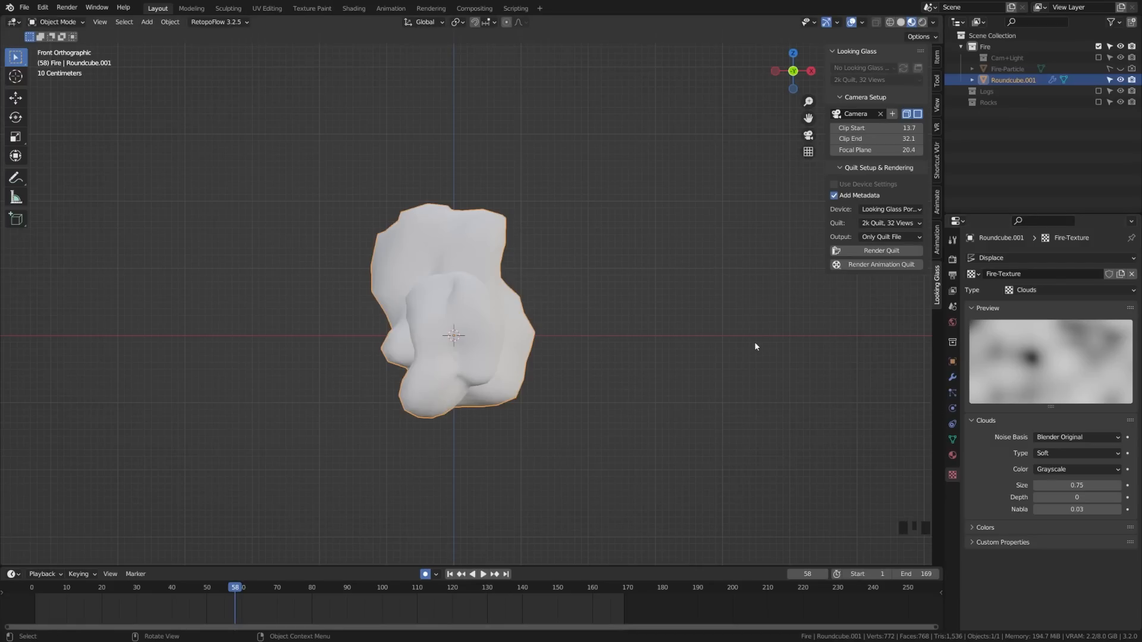
- Enter Edit Mode on the flame mesh with nothing selected and add a vertex group named Fire
left_click(953, 377)
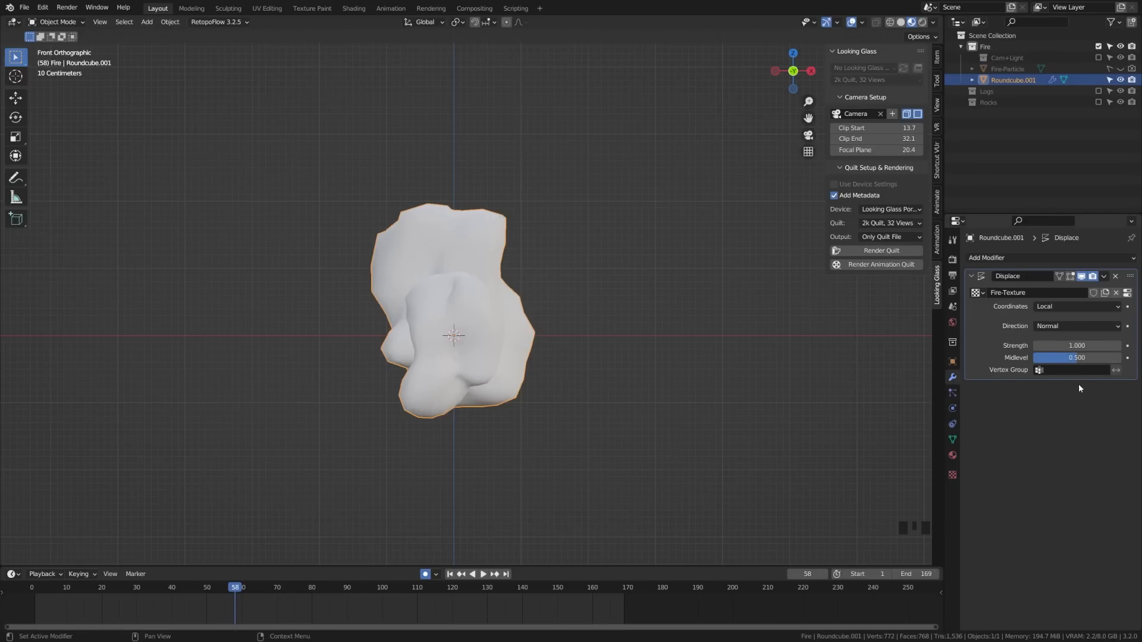
left_click(464, 357)
key("Tab")
key("a")
key("a")
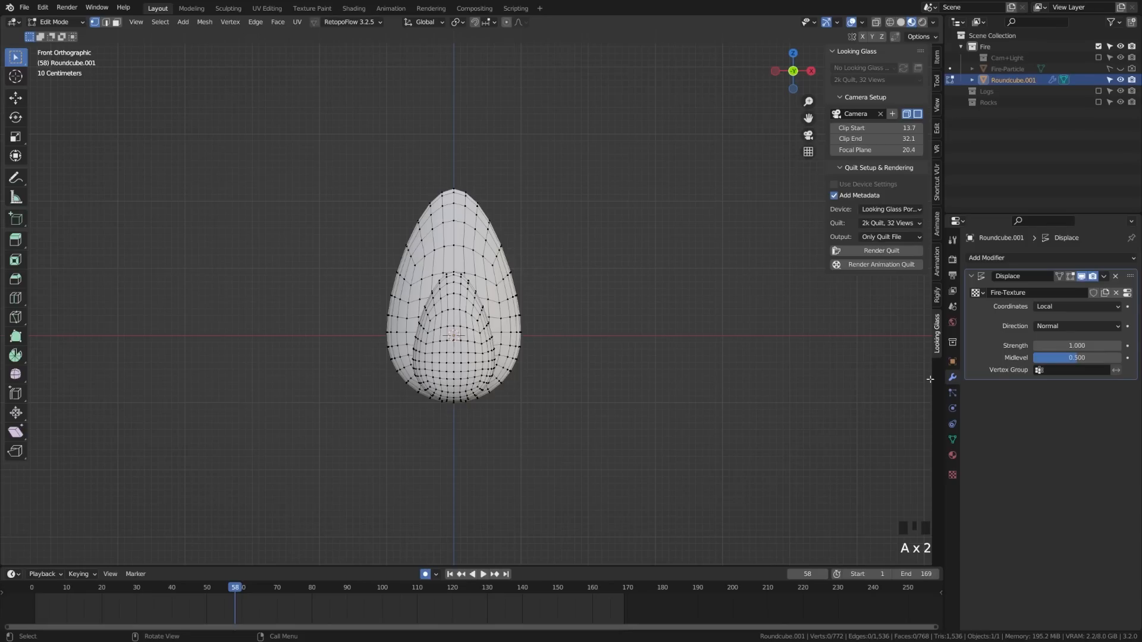
left_click(952, 439)
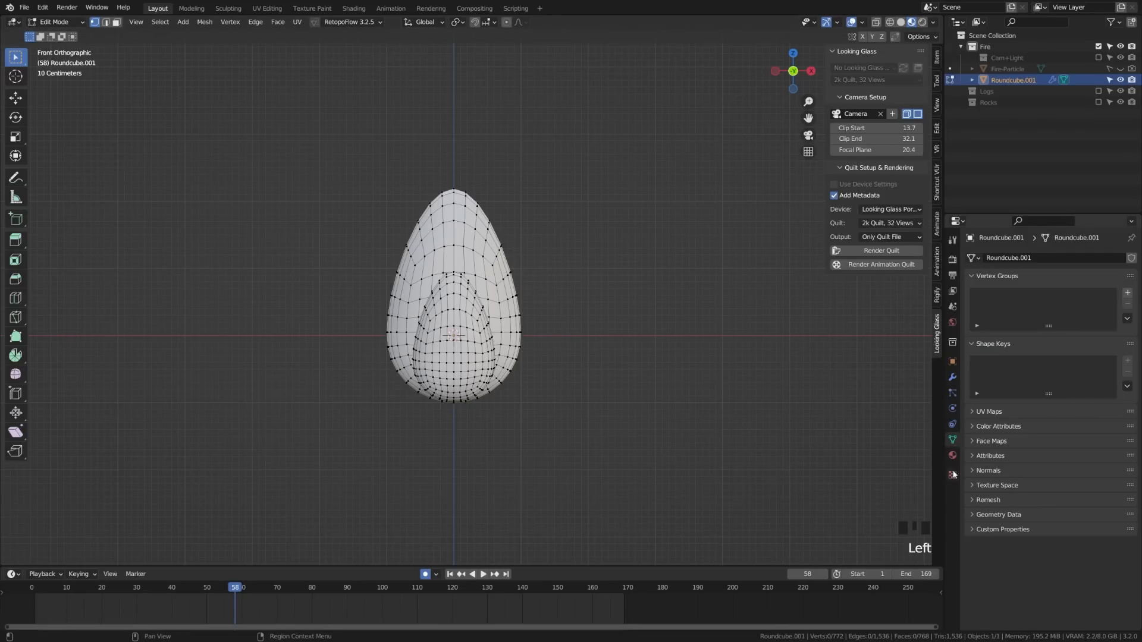
left_click(1128, 292)
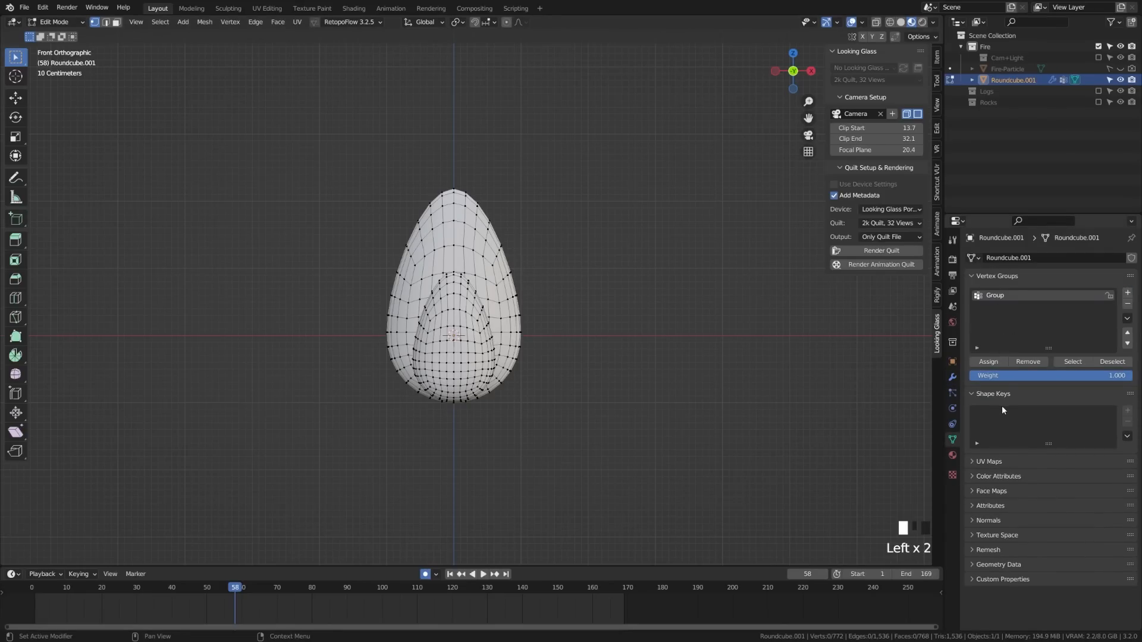
double_click(1000, 297)
type("Fire")
key("Return")
- Select the upper half of both flame shapes in wireframe and assign it to the Fire group at weight 1.000
middle_click_drag(704, 306, 709, 296, "shift")
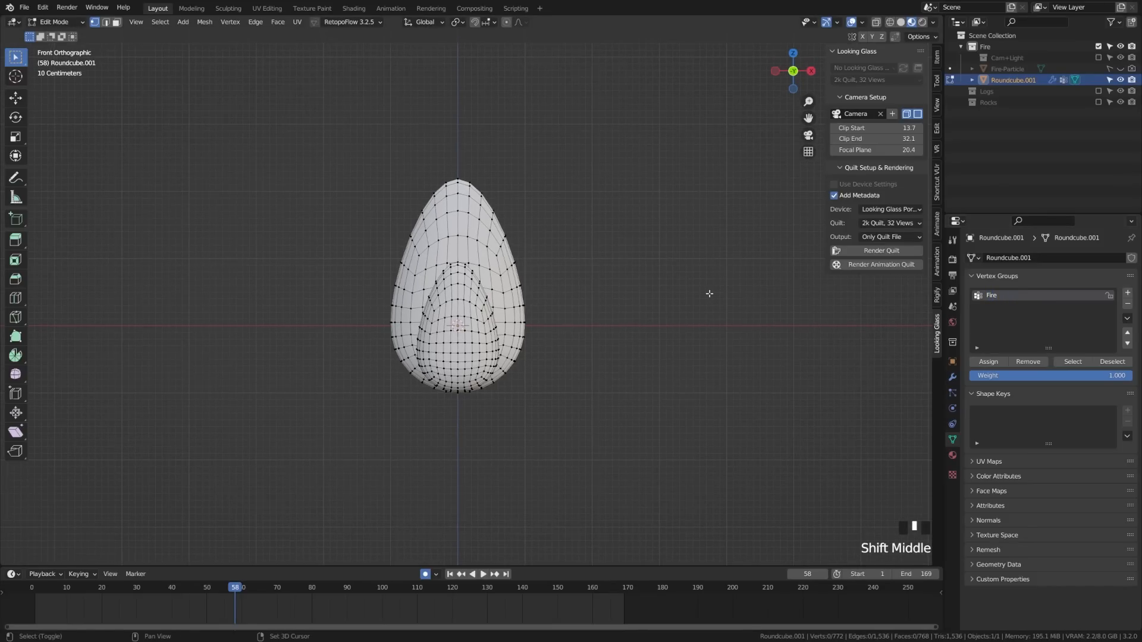
middle_click_drag(566, 304, 505, 331, "shift")
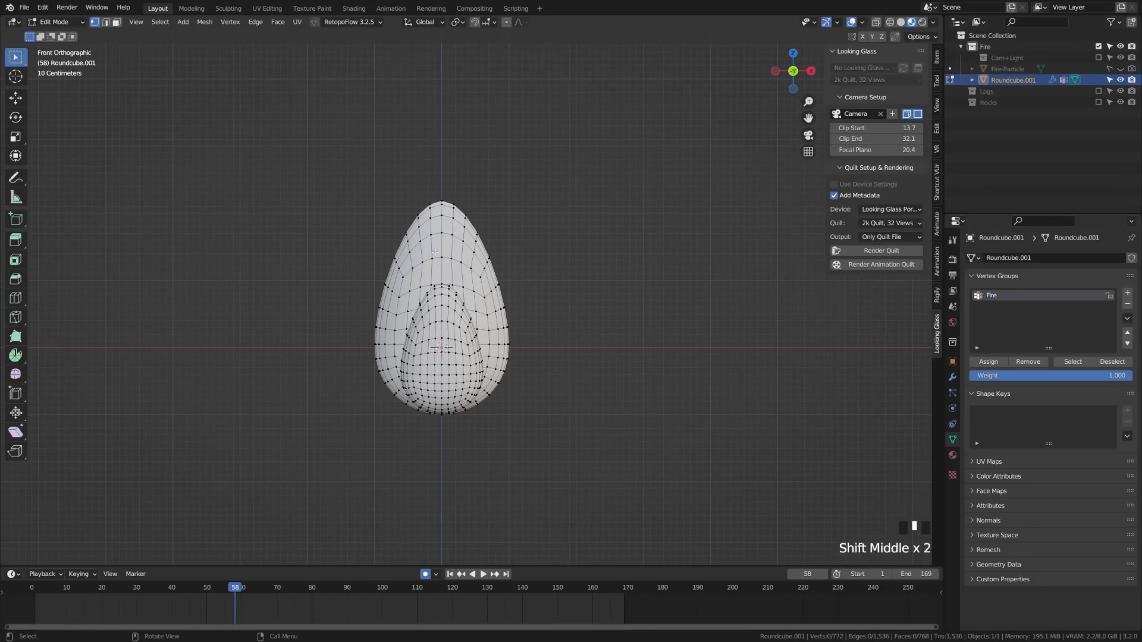
key("z")
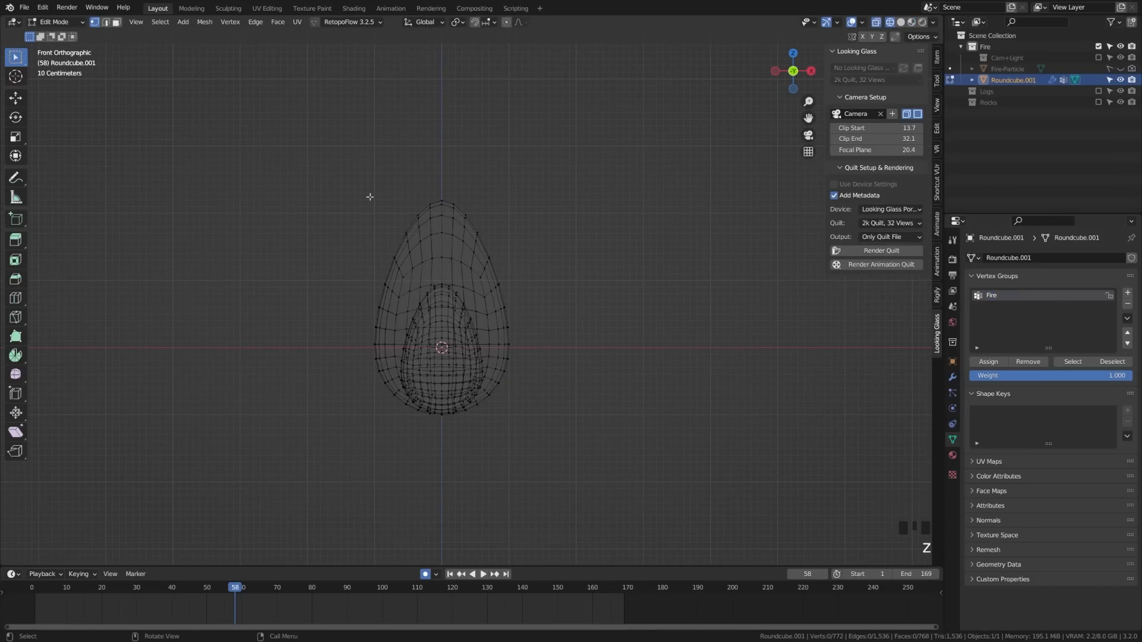
left_click_drag(290, 146, 558, 348)
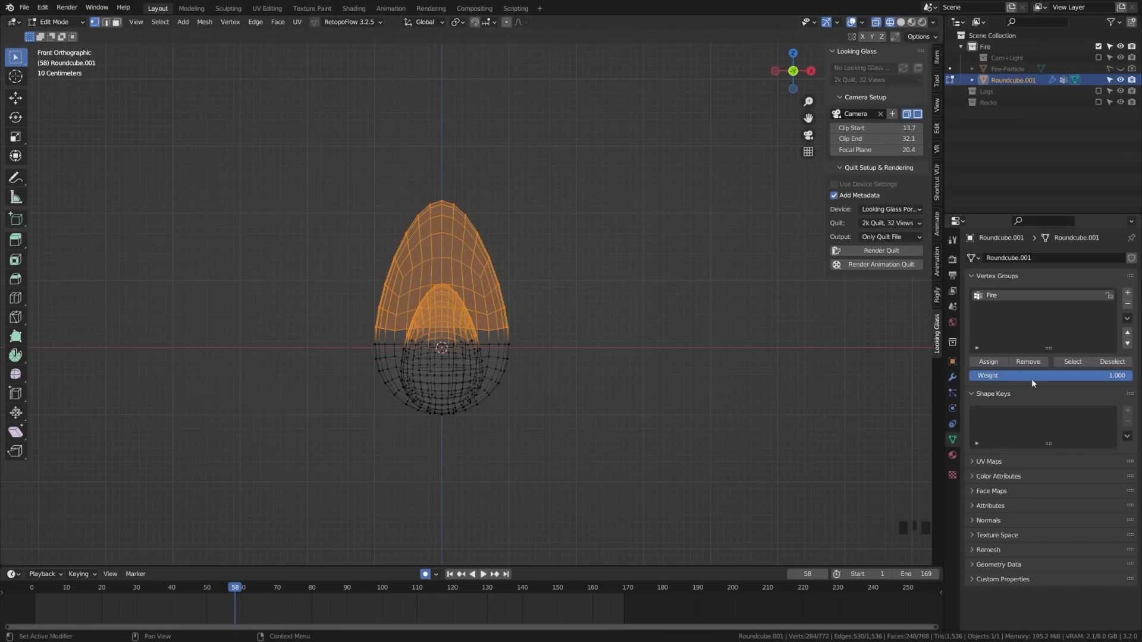
left_click(990, 362)
left_click(990, 362)
left_click(990, 363)
left_click(990, 363)
- Switch the flame mesh to Weight Paint mode and apply Smooth to the Fire group's weights
key("Tab")
left_click(392, 285)
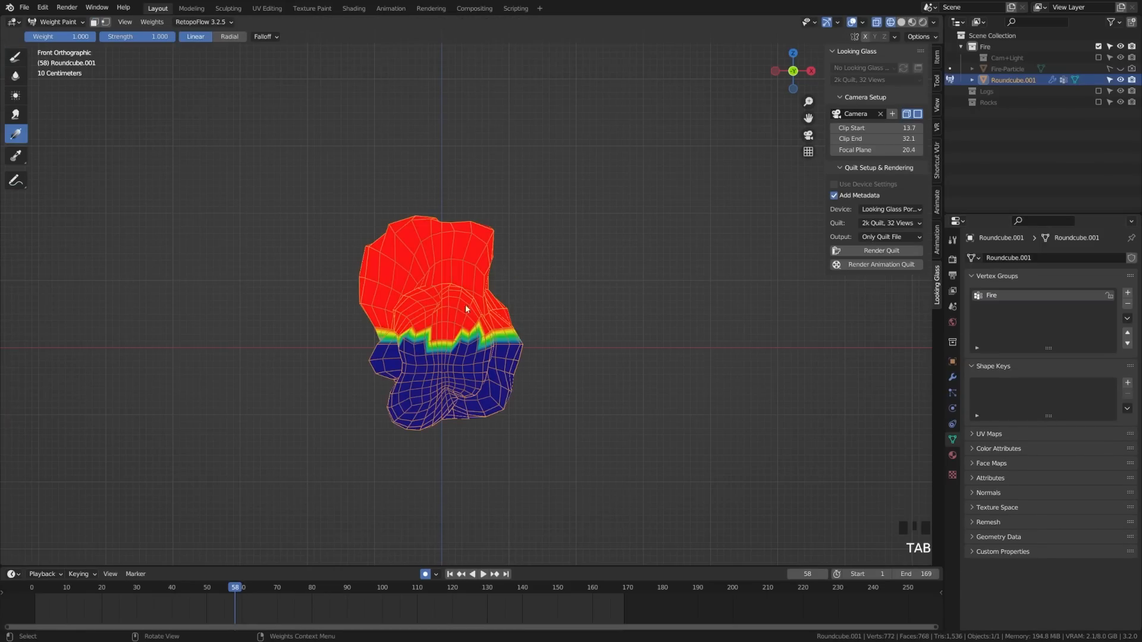
left_click(143, 26)
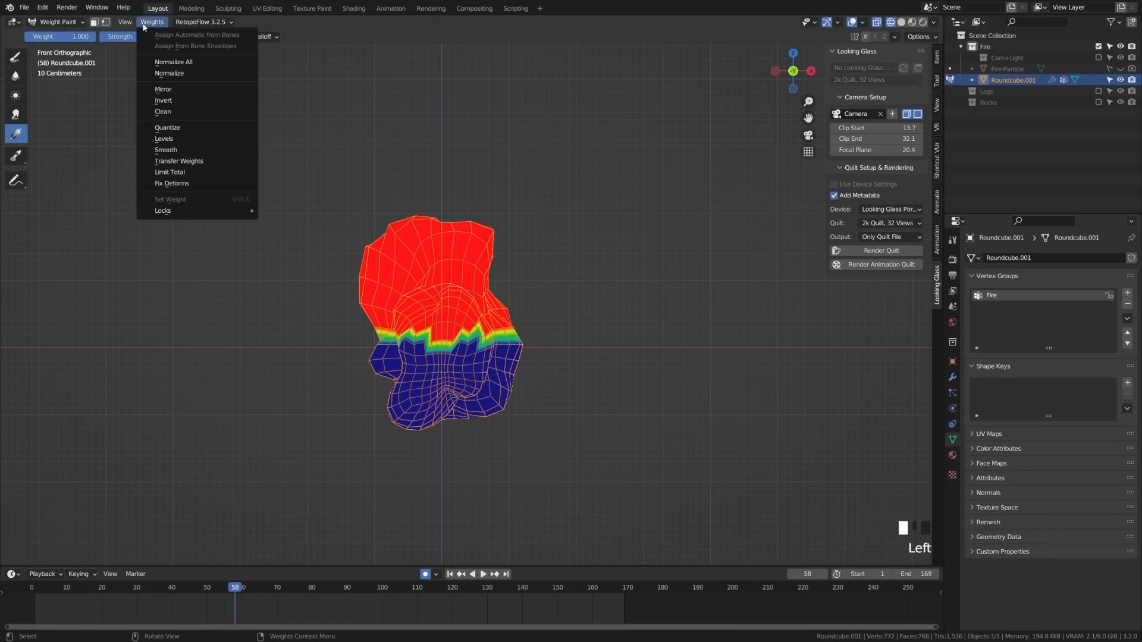
left_click(166, 150)
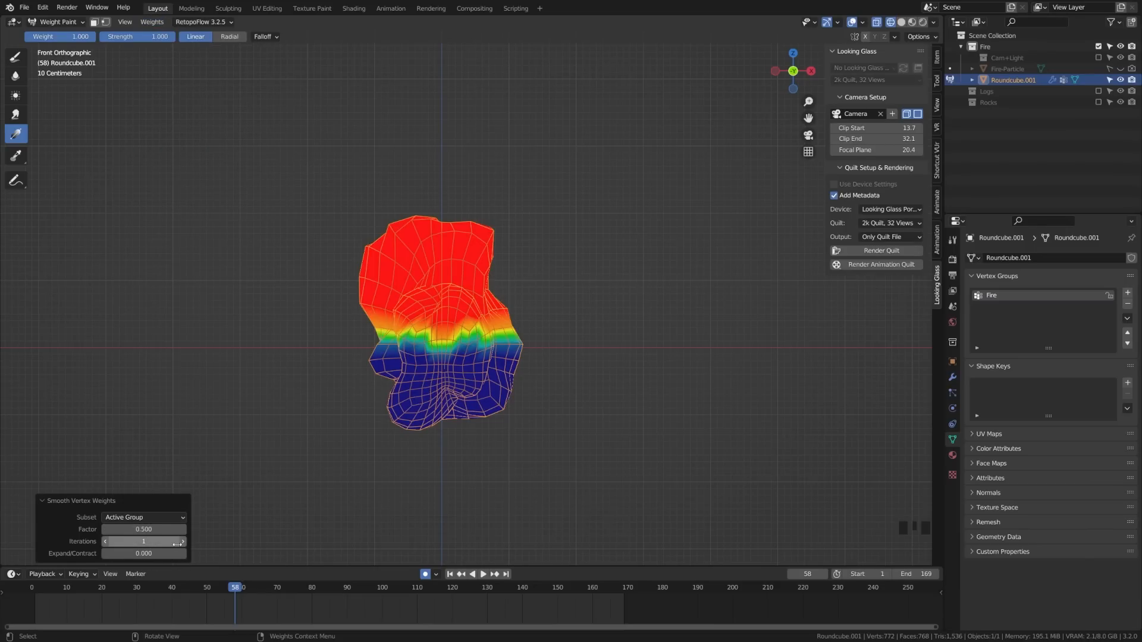
- Raise the weight smoothing to 30 iterations for a gradual falloff from tip to base
left_click(183, 542)
left_click(183, 542)
left_click(182, 541)
left_click(182, 542)
left_click(183, 542)
left_click(183, 542)
left_click(182, 542)
left_click(183, 542)
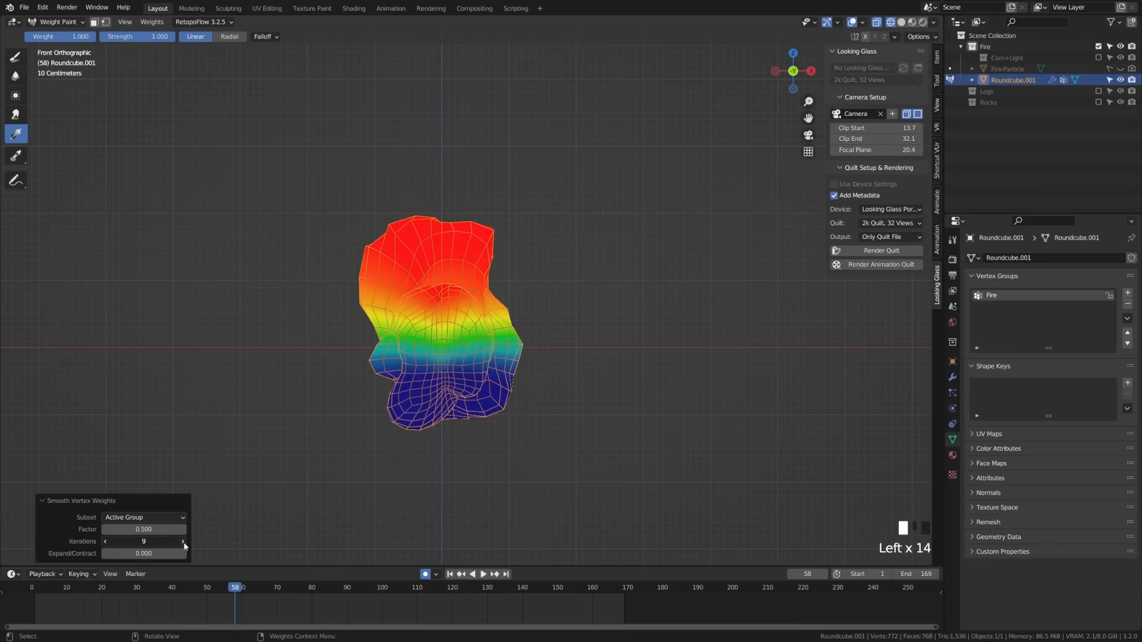
left_click(182, 542)
left_click(183, 542)
left_click(183, 542)
left_click(182, 542)
left_click(183, 542)
left_click(183, 542)
left_click(183, 542)
left_click(183, 542)
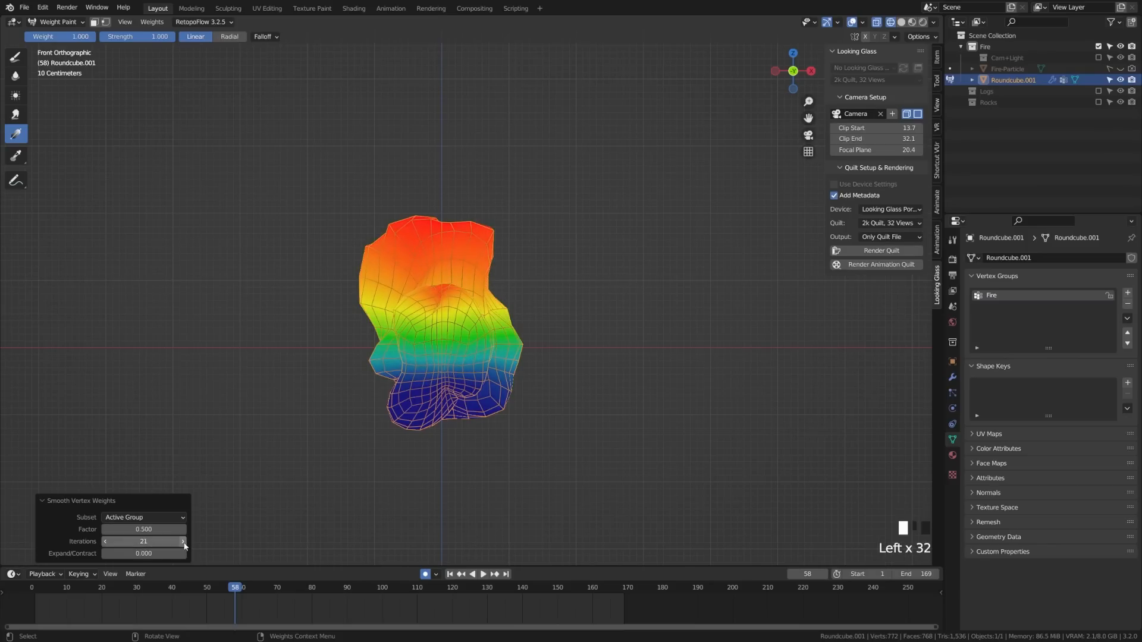
left_click(183, 542)
left_click(183, 542)
left_click(183, 542)
left_click(183, 542)
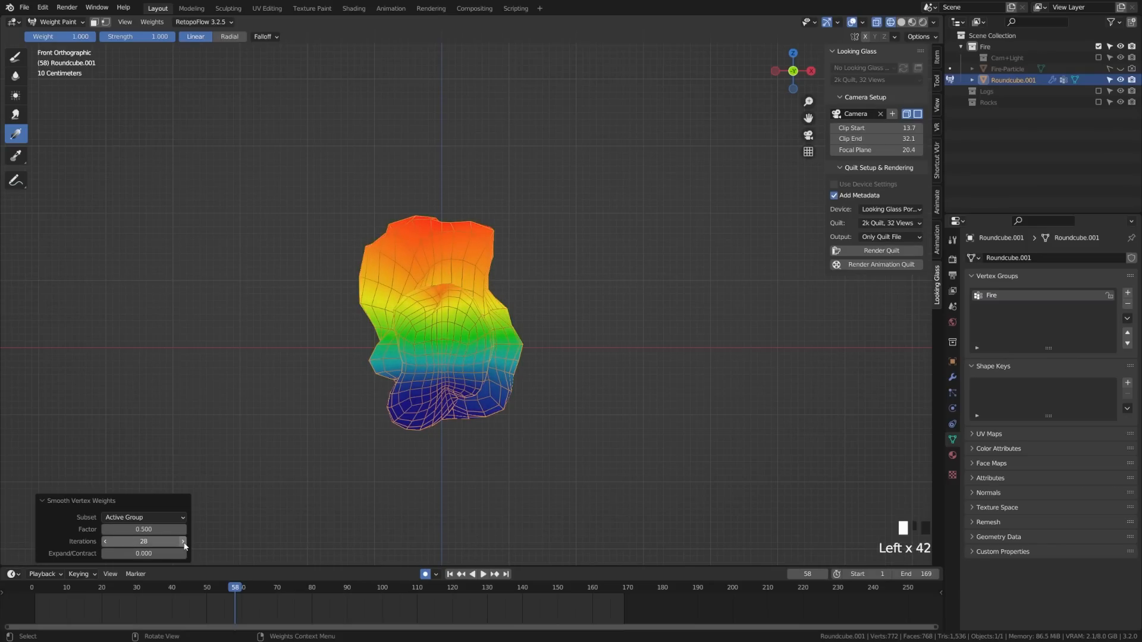
left_click(183, 542)
left_click(183, 542)
left_click(183, 542)
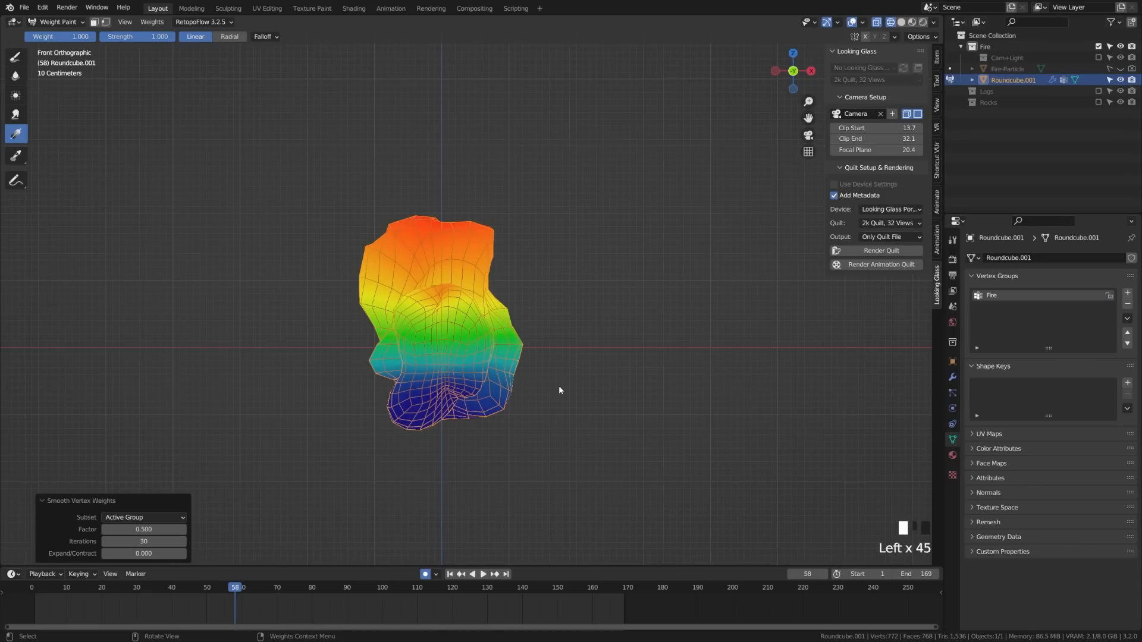
- Return the flame to Object Mode with solid shading and save the file
key("Tab")
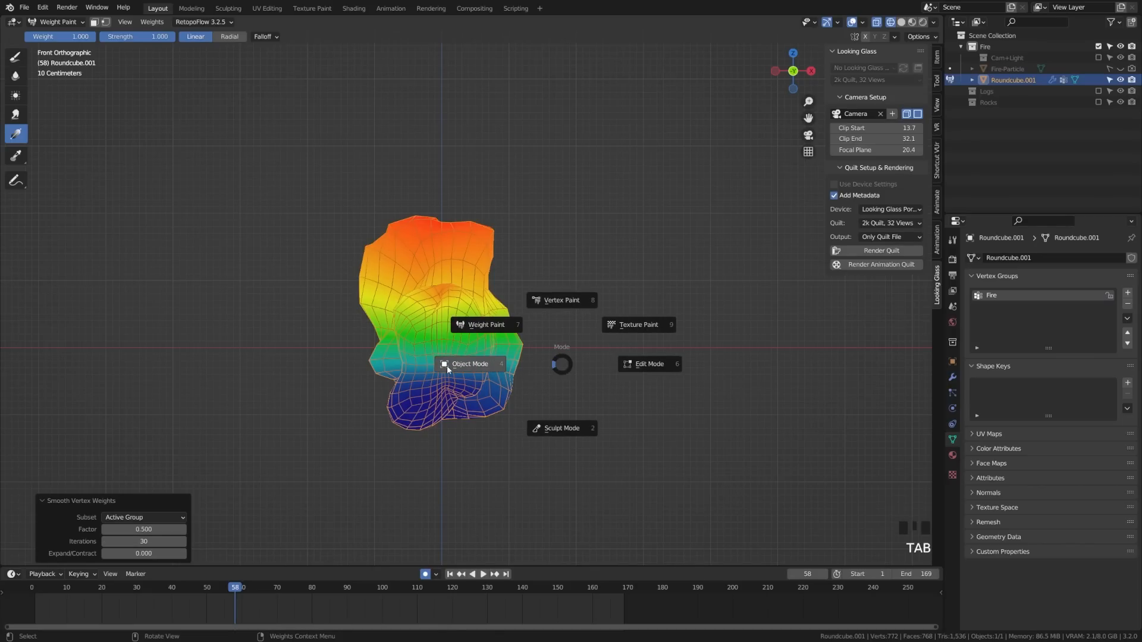
key("ctrl+s")
key("z")
left_click(566, 365)
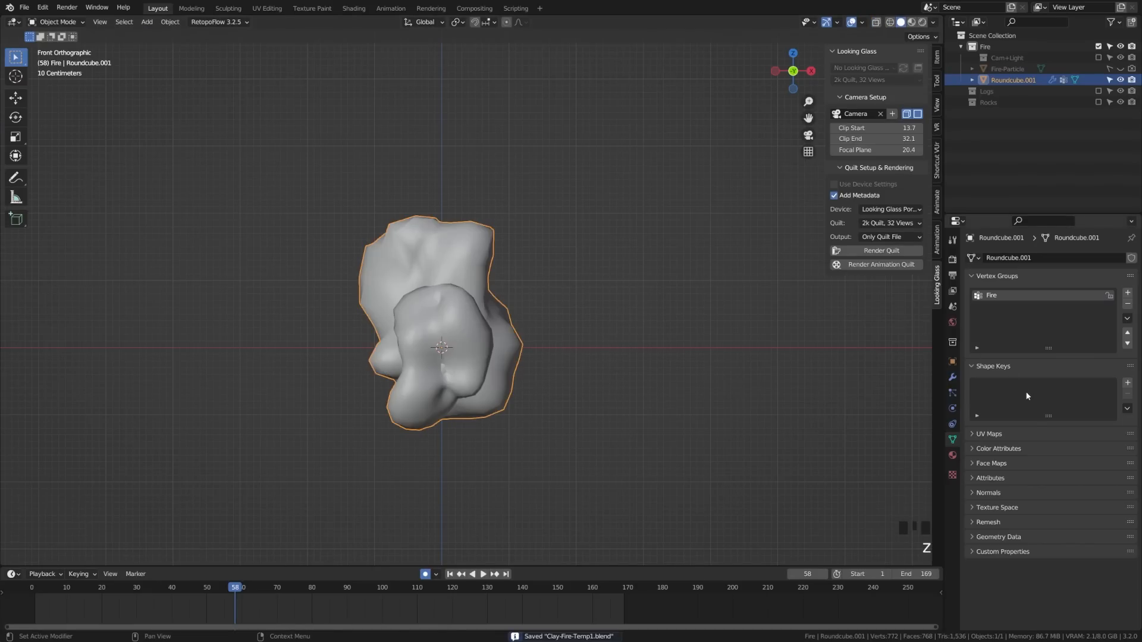
- Restrict the Displace modifier to the Fire vertex group and set its texture coordinates to Object
left_click(953, 378)
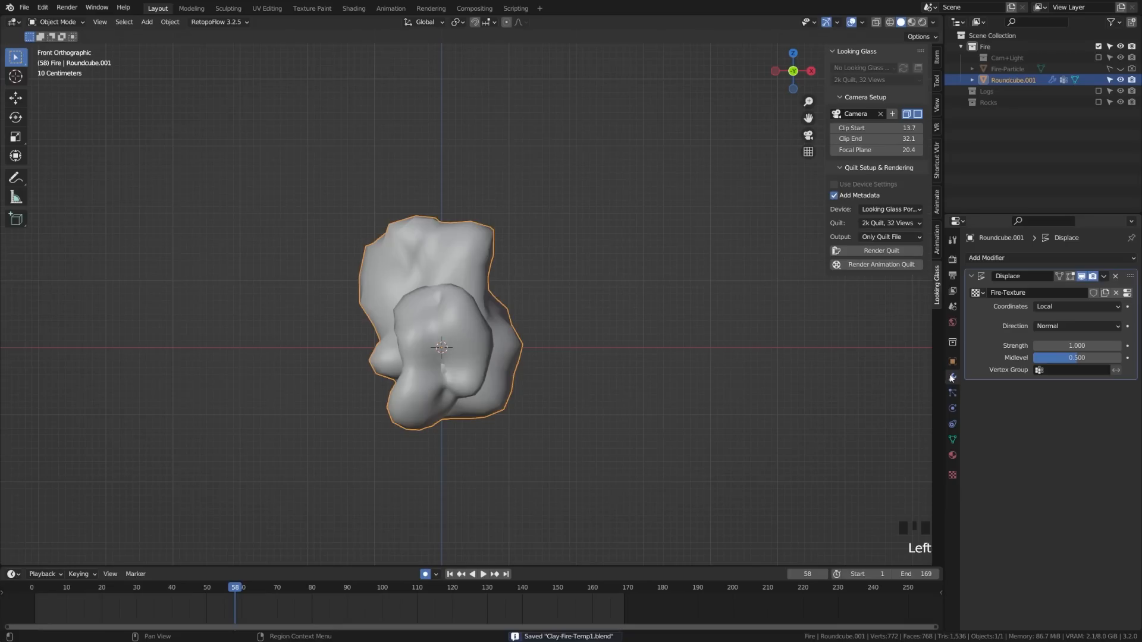
left_click(1058, 373)
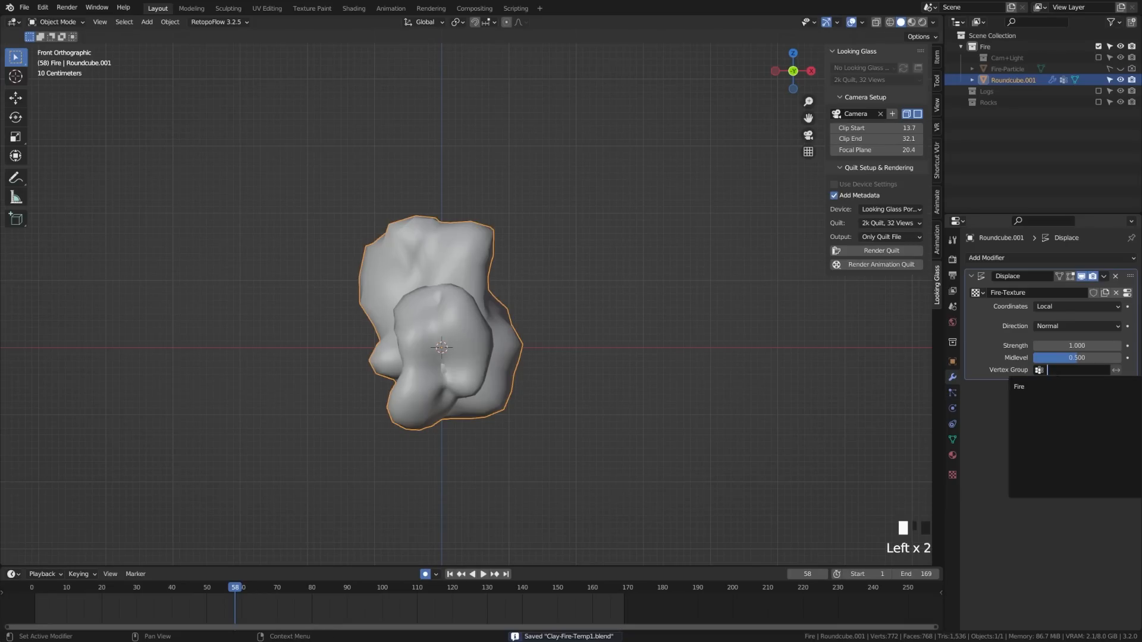
left_click(1038, 387)
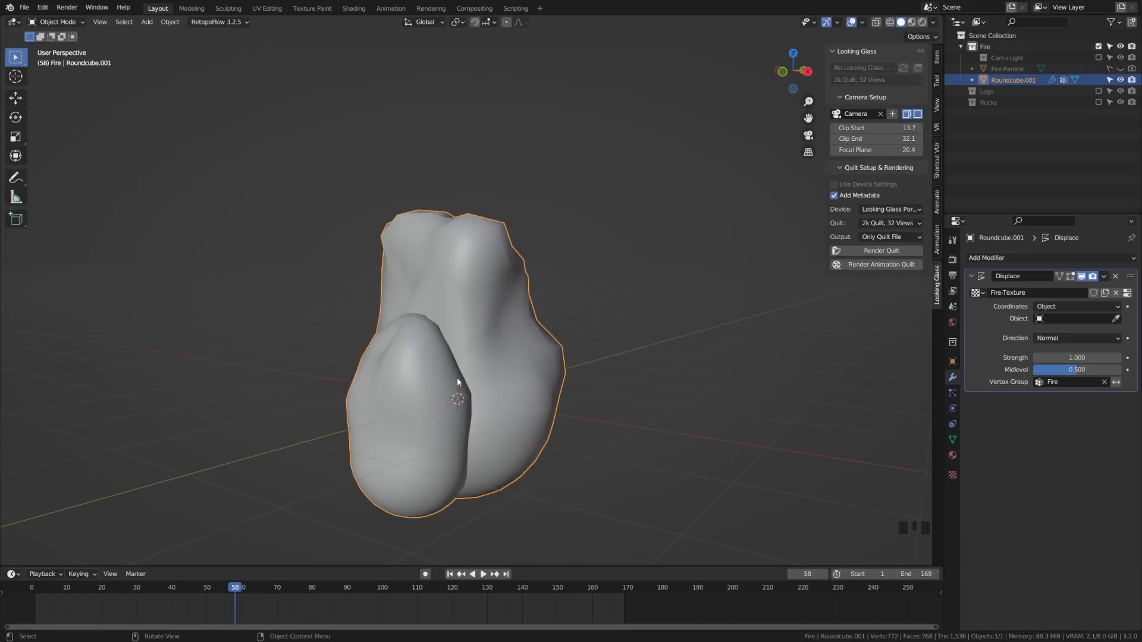
middle_click_drag(476, 442, 517, 452)
key("KP_1")
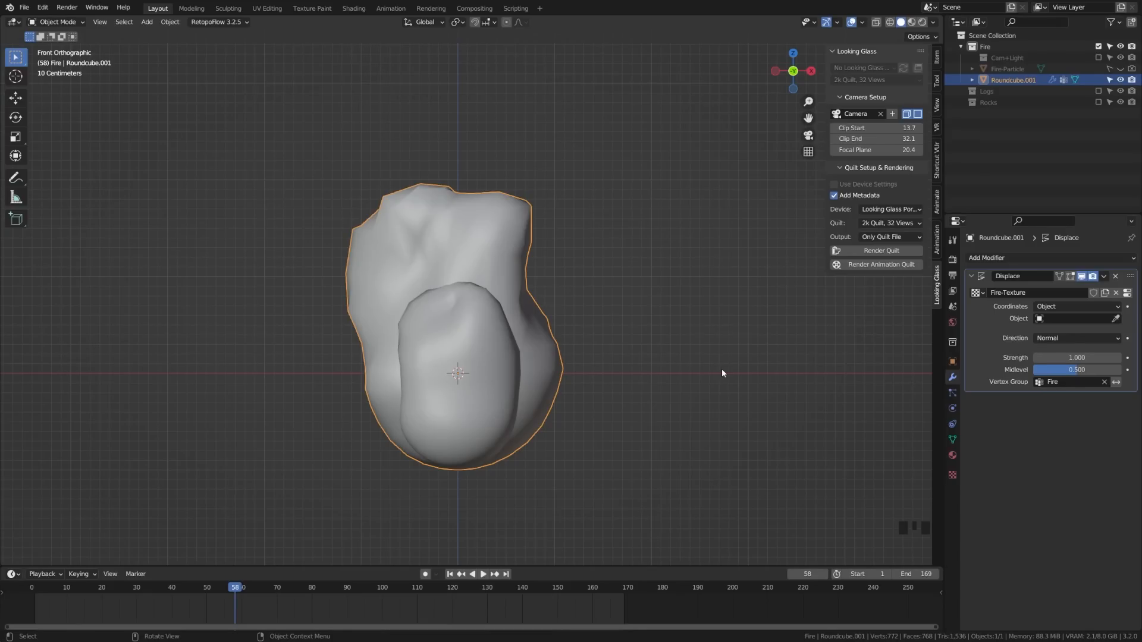
middle_click_drag(609, 369, 608, 390, "shift")
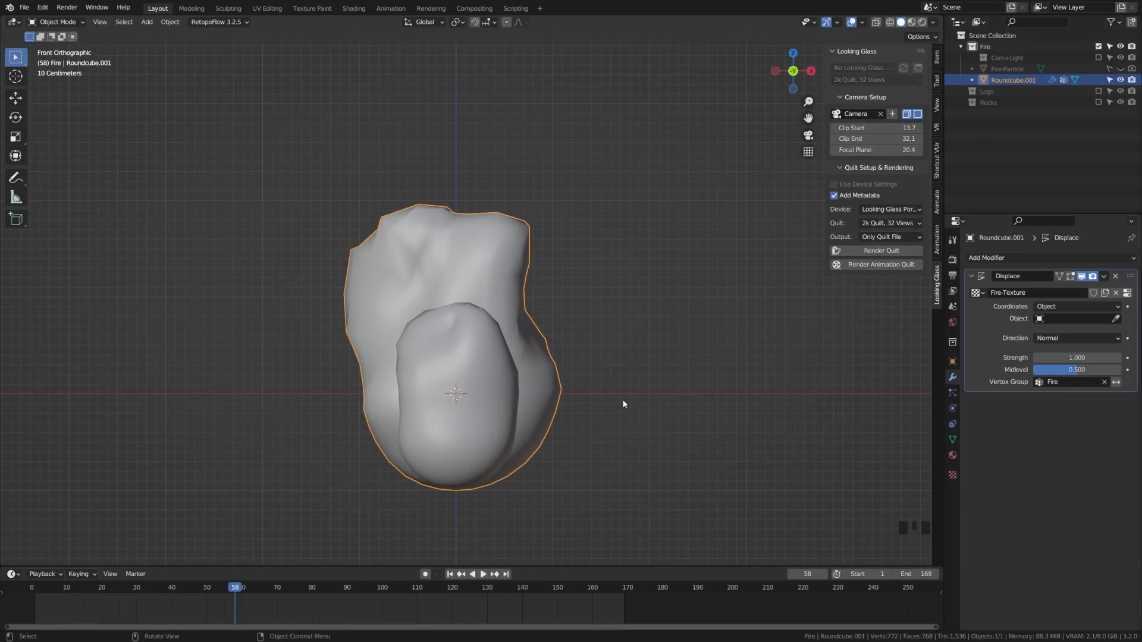
- Move the whole flame mesh up about 0.99 m along Z in Edit Mode so its base sits on the origin
middle_click_drag(691, 391, 668, 401, "shift")
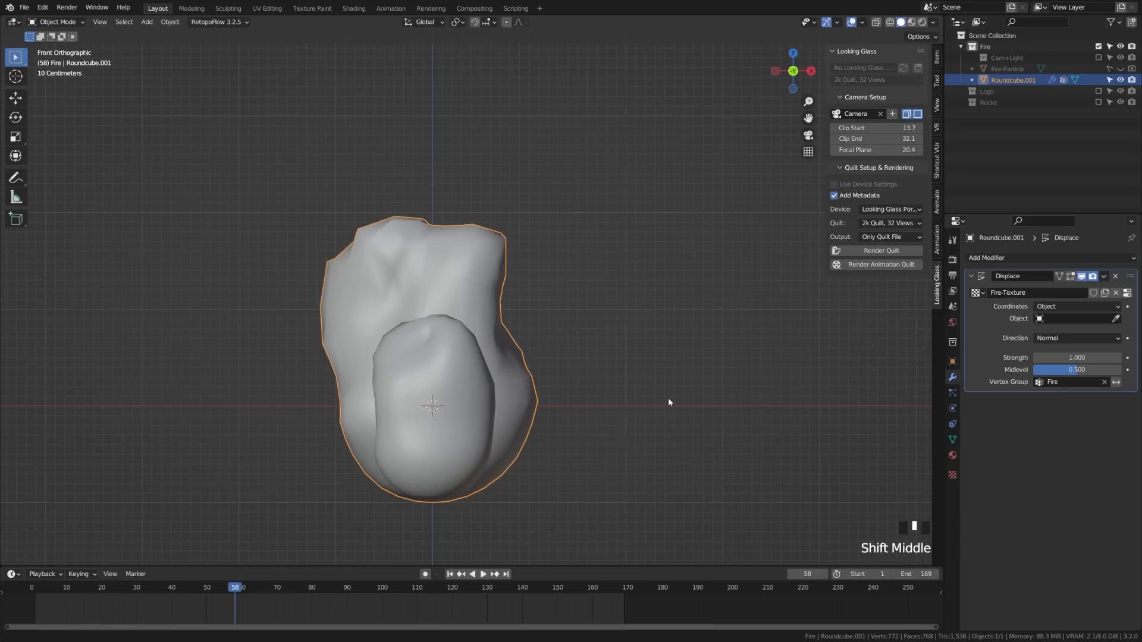
middle_click_drag(599, 426, 593, 415, "shift")
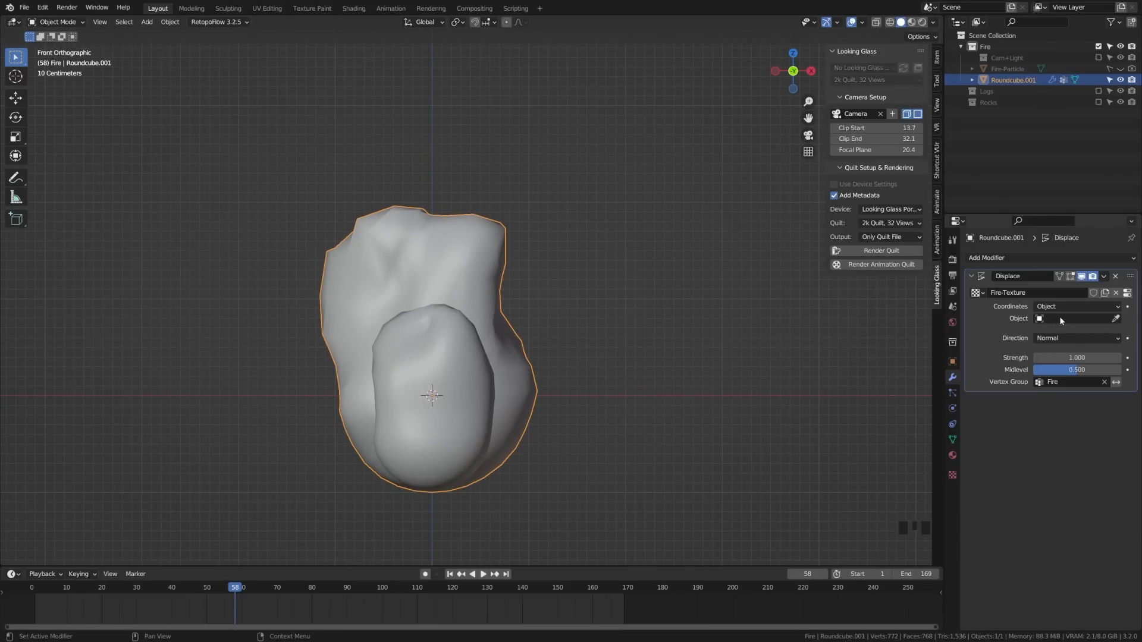
middle_click_drag(555, 428, 563, 415, "shift")
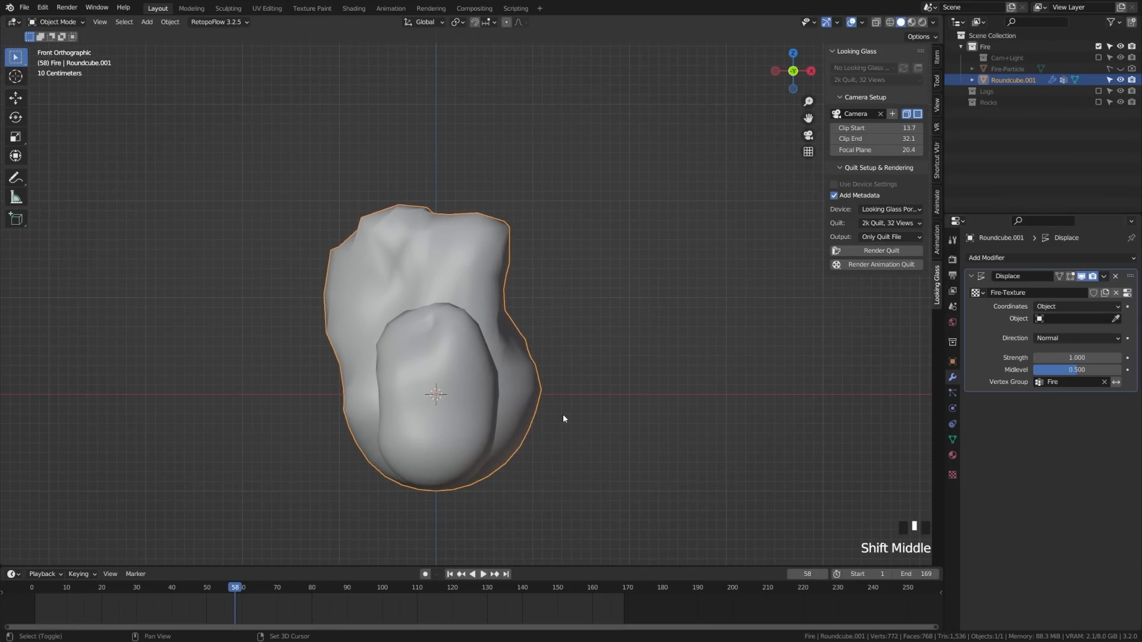
key("Tab")
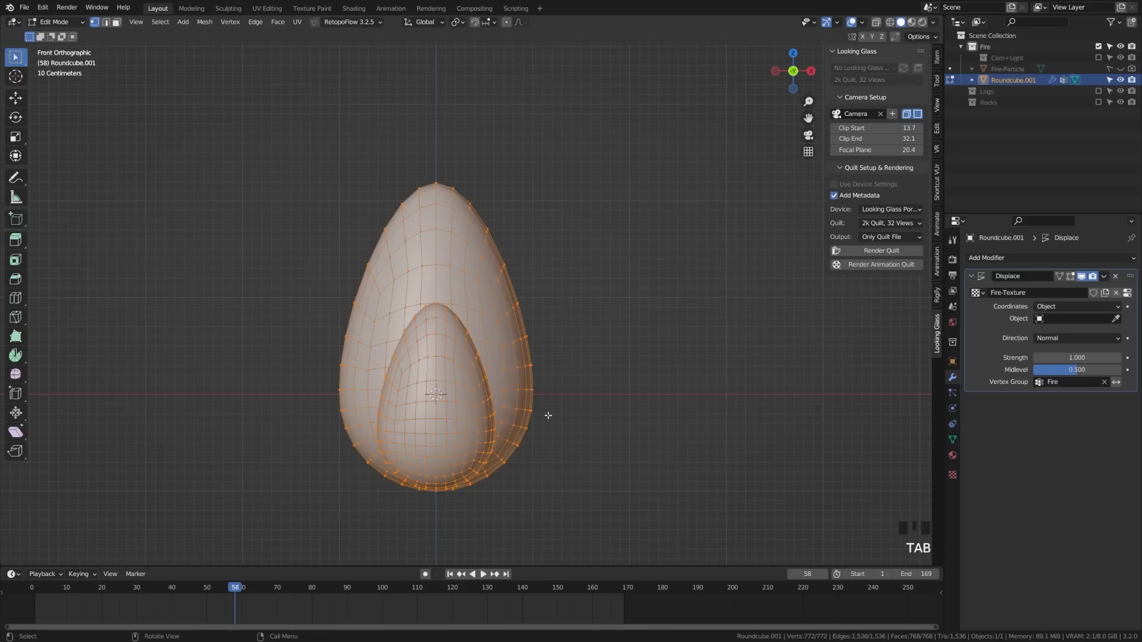
key("g")
key("z")
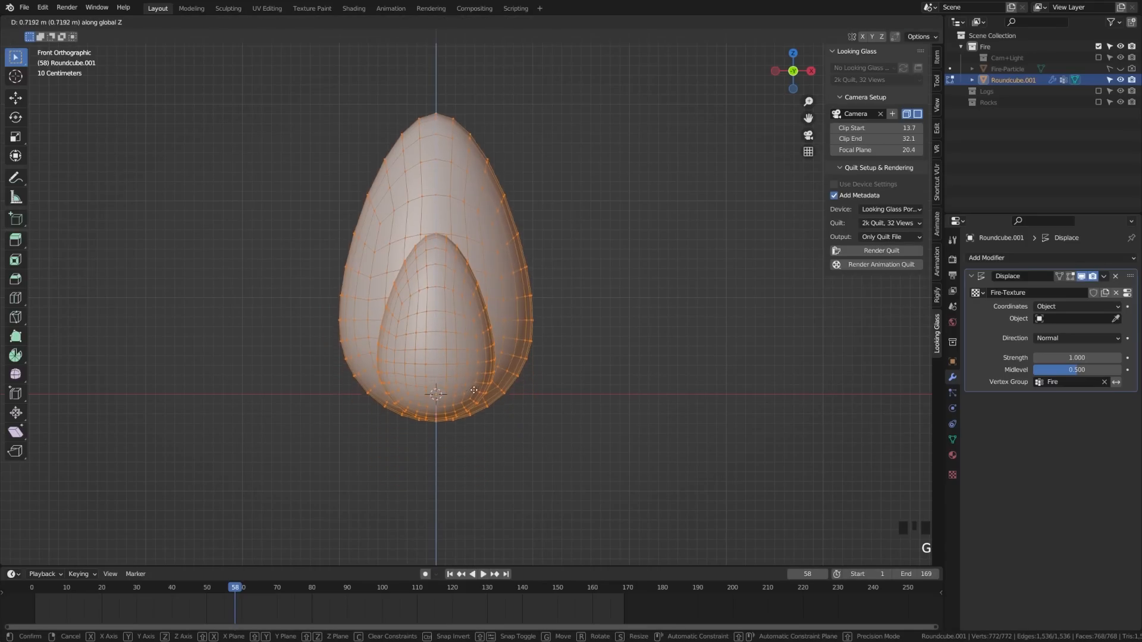
left_click(481, 365)
key("Tab")
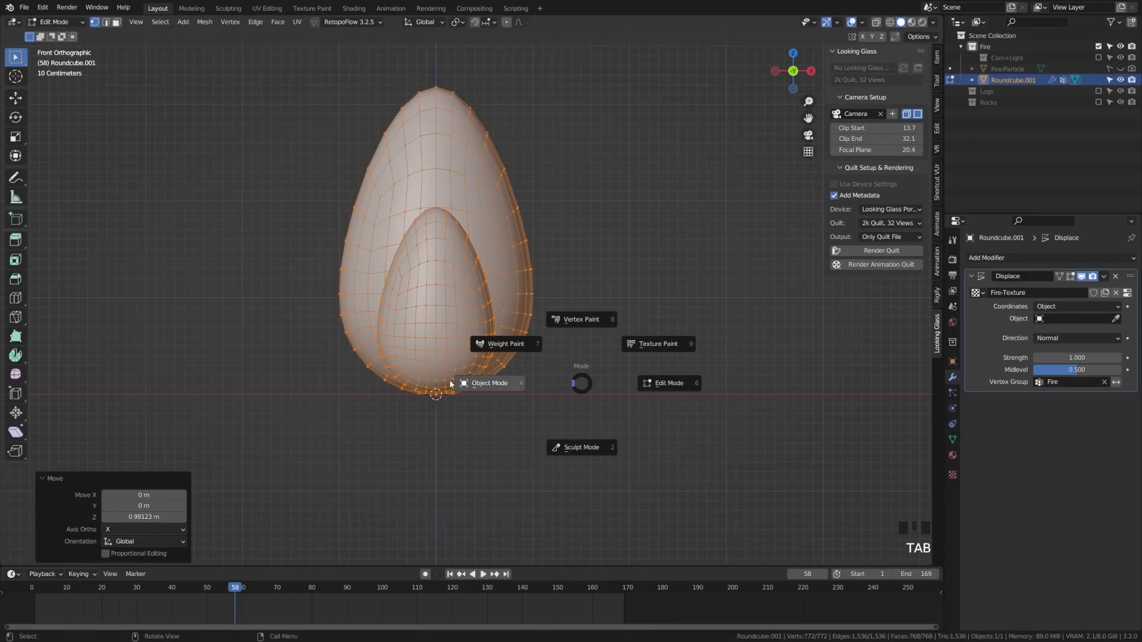
middle_click_drag(498, 375, 496, 392, "shift")
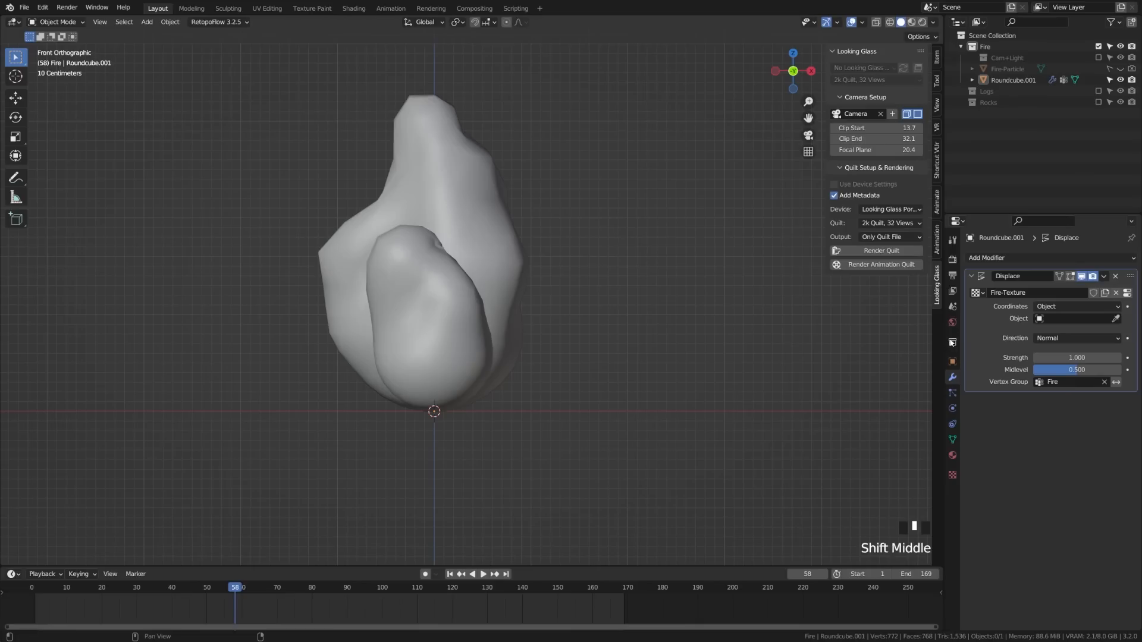
- Keep the Displace coordinates on Object, and add a Plain Axes empty at the world origin named Fire.1
left_click(1037, 306)
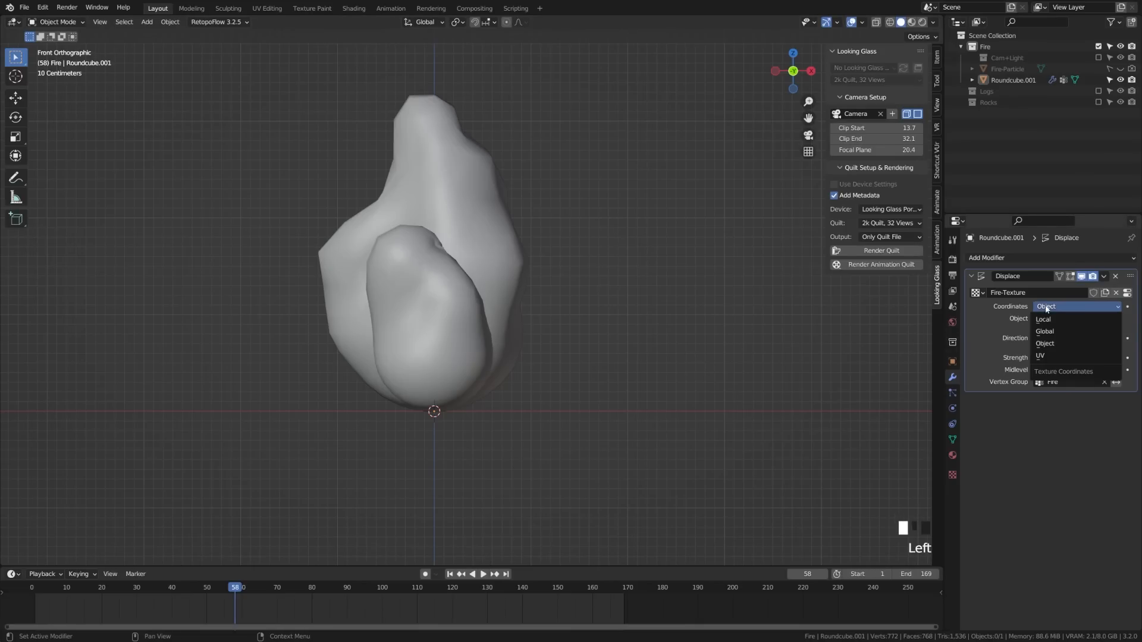
left_click(1048, 344)
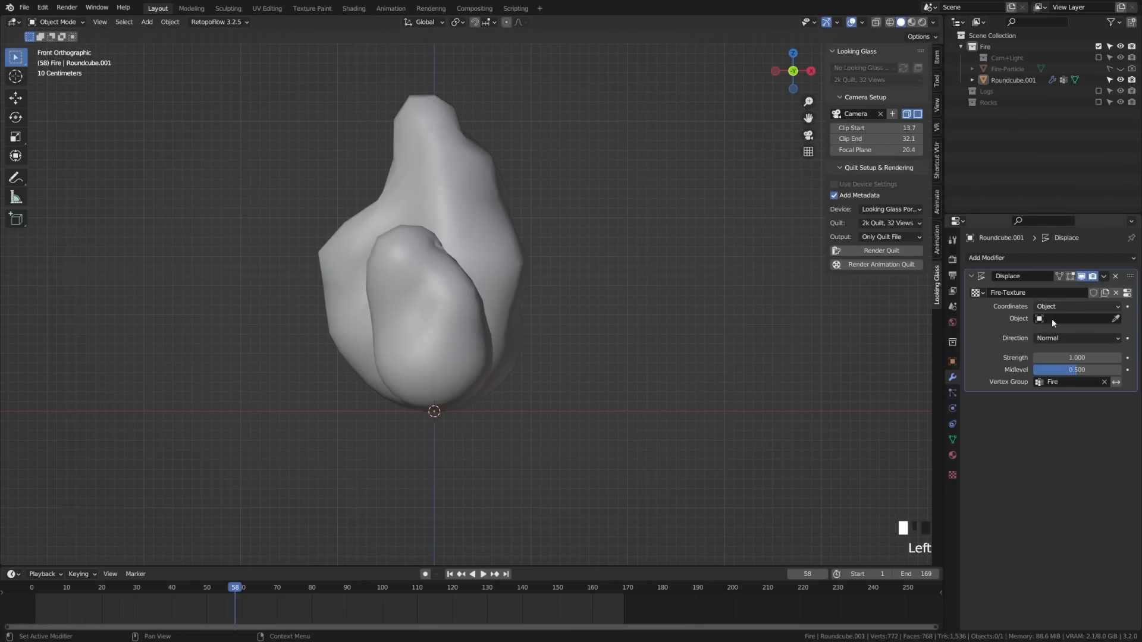
key("shift+a")
mouse_move(448, 408)
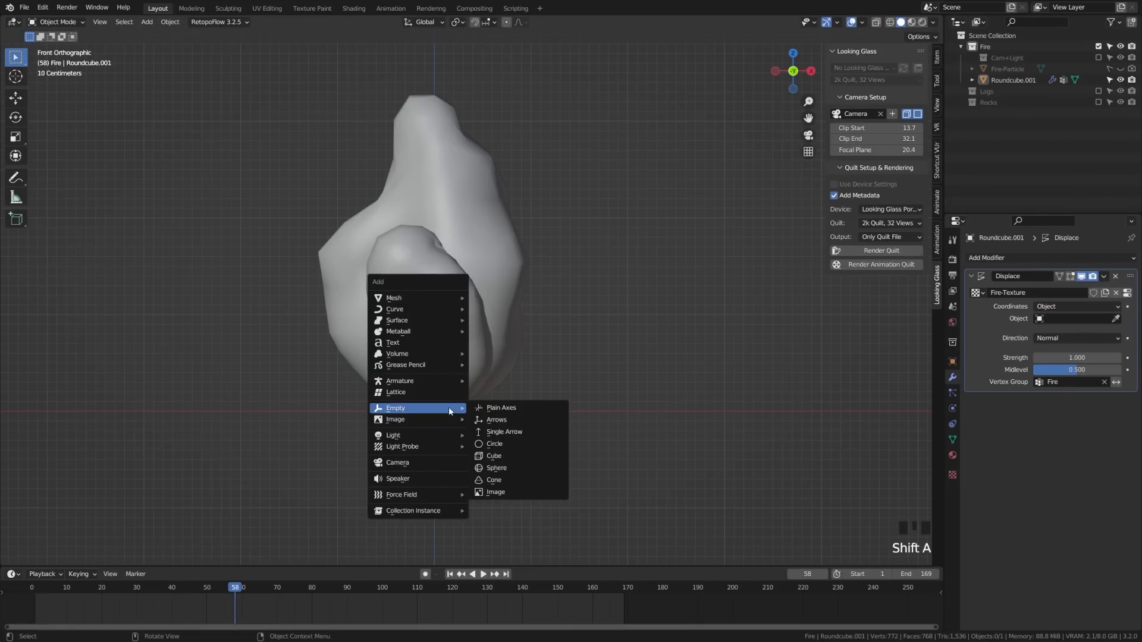
left_click(507, 411)
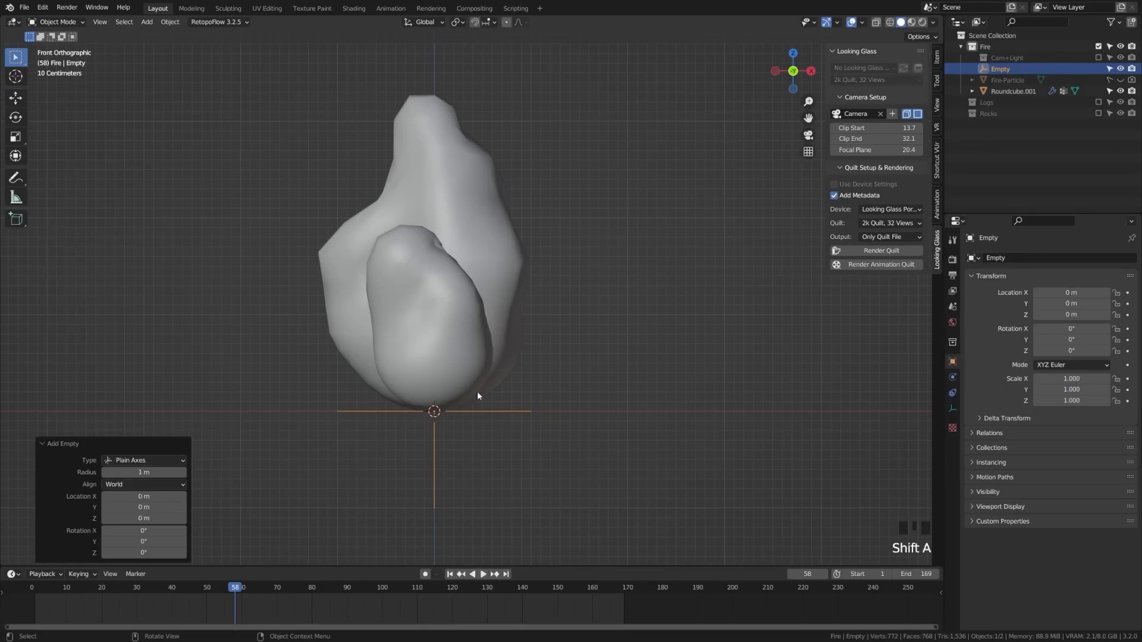
key("F2")
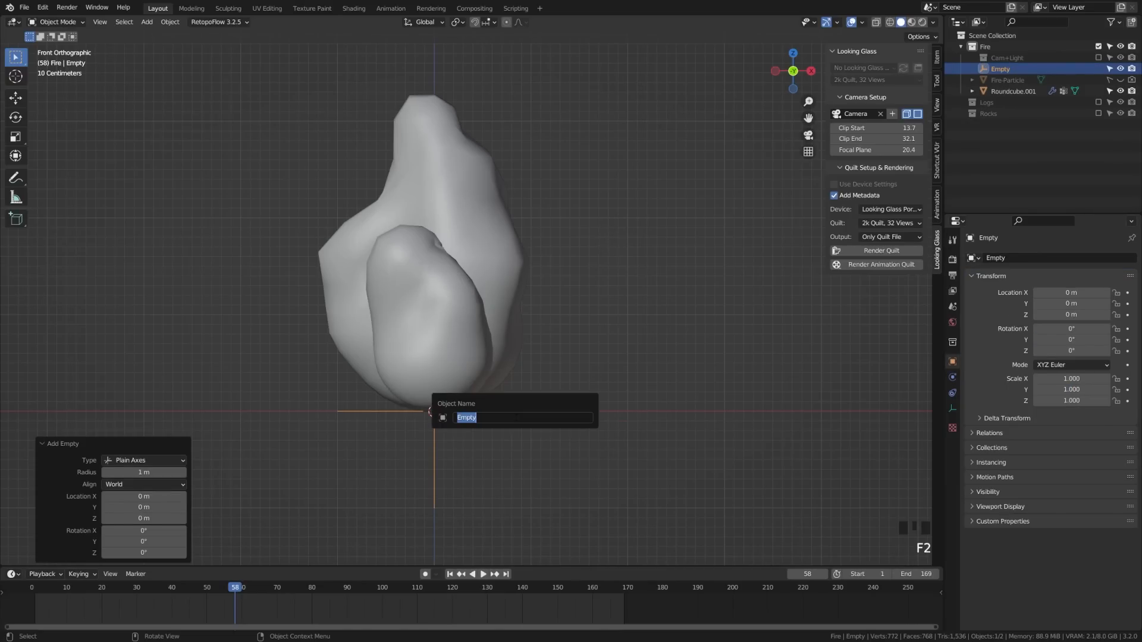
type("Fire.1")
key("Return")
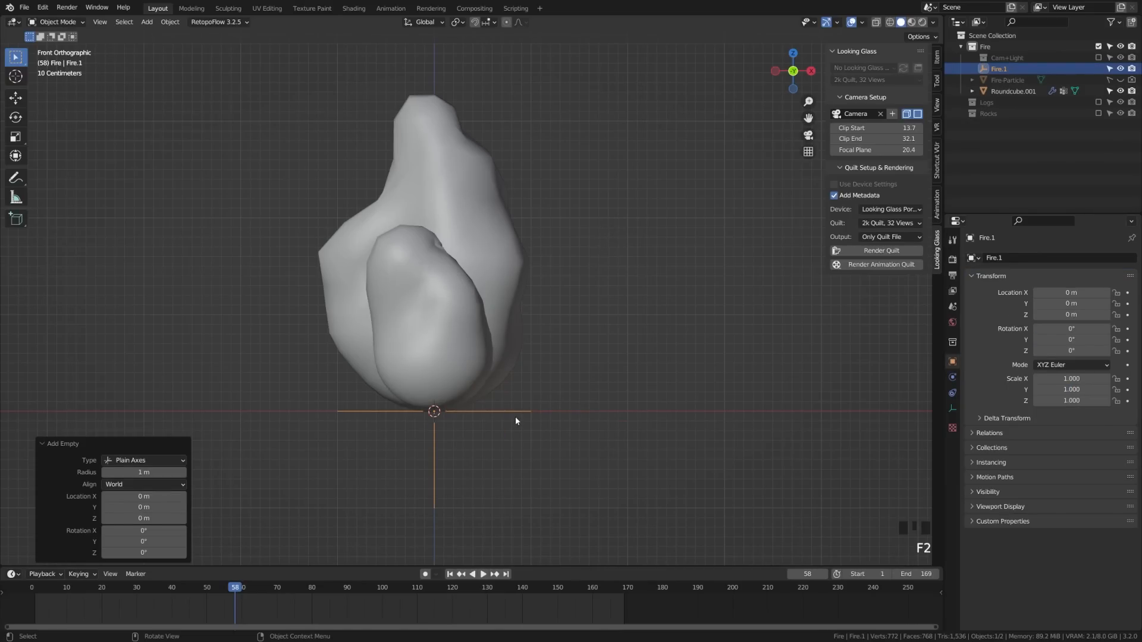
- Assign the Fire.1 empty as the texture coordinate object of the flame's Displace modifier
left_click(464, 334)
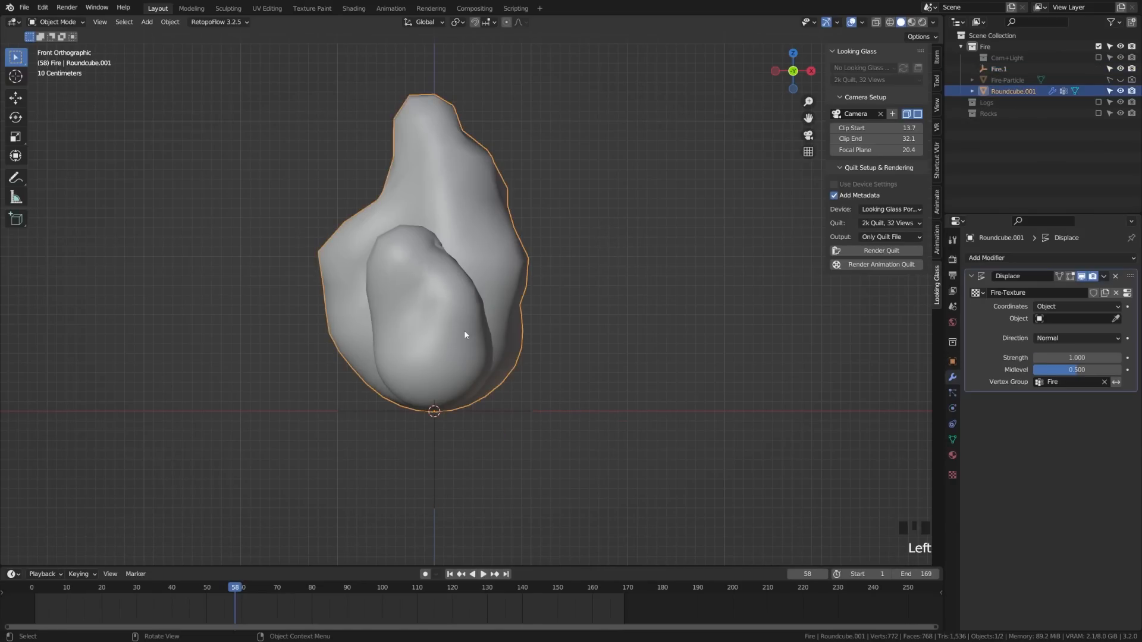
left_click(1087, 321)
left_click(1083, 399)
- Try moving the Fire.1 empty along Z to preview how the displacement travels through the flame
left_click(494, 414)
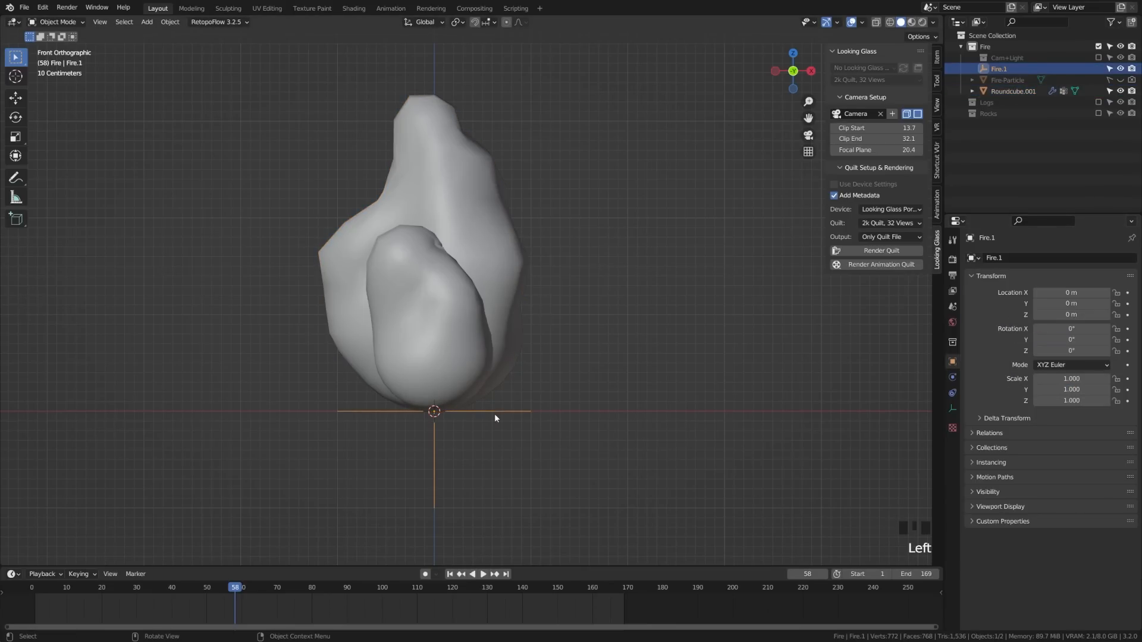
key("g")
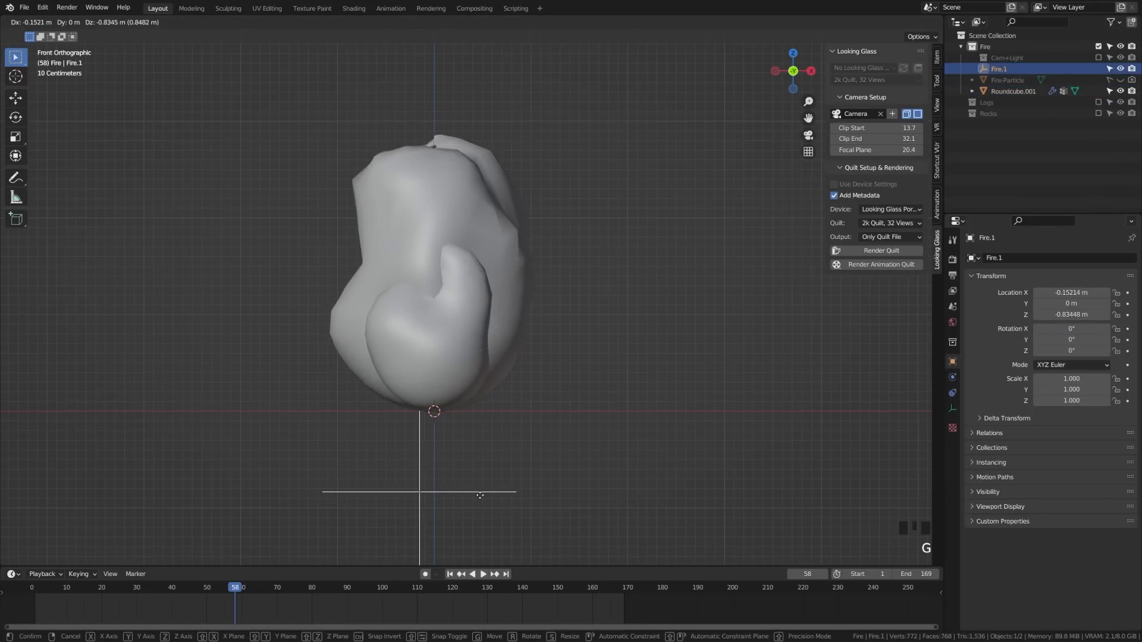
key("z")
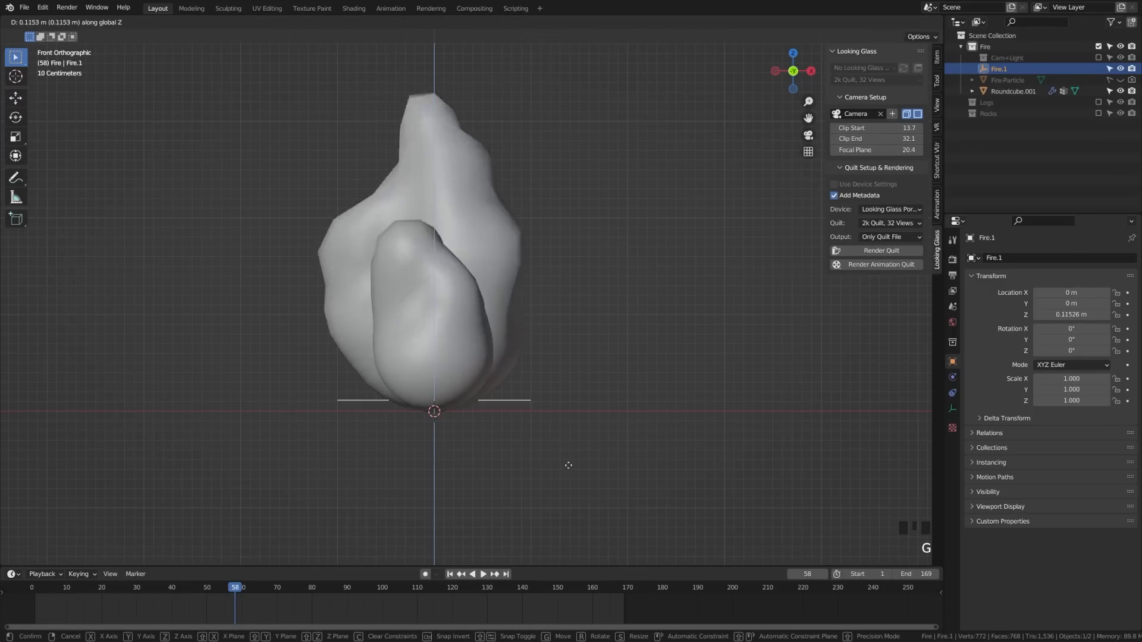
right_click(565, 552)
- Set the strength of the flame's Displace modifier to 0.3
middle_click_drag(441, 355, 441, 423, "shift")
scroll(502, 392, "down", 1)
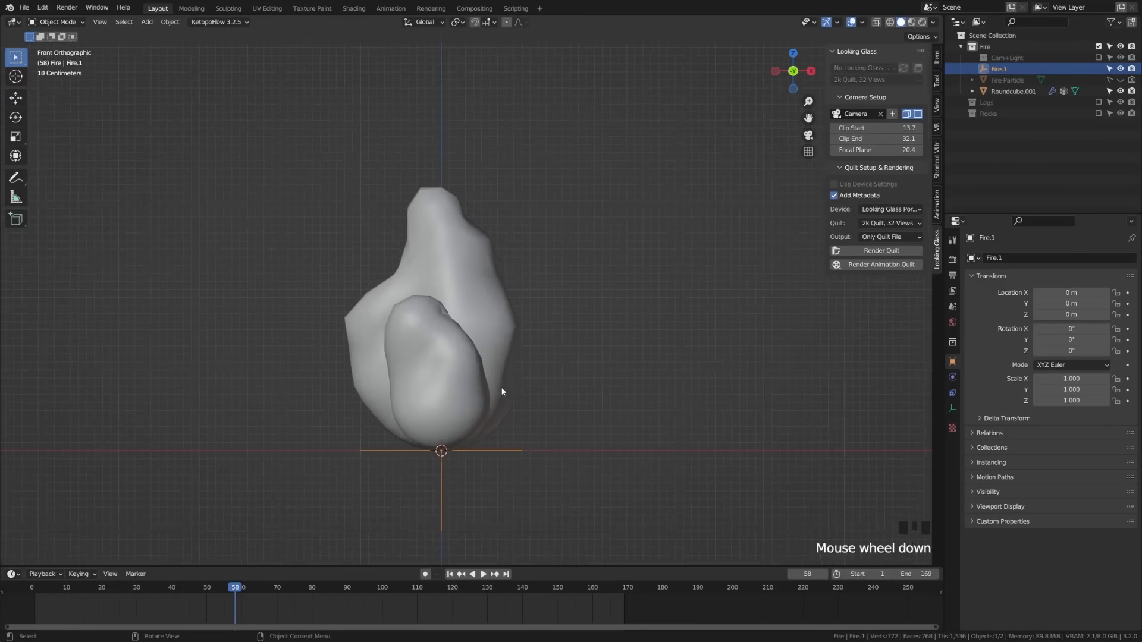
middle_click_drag(520, 445, 523, 396, "shift")
left_click(460, 328)
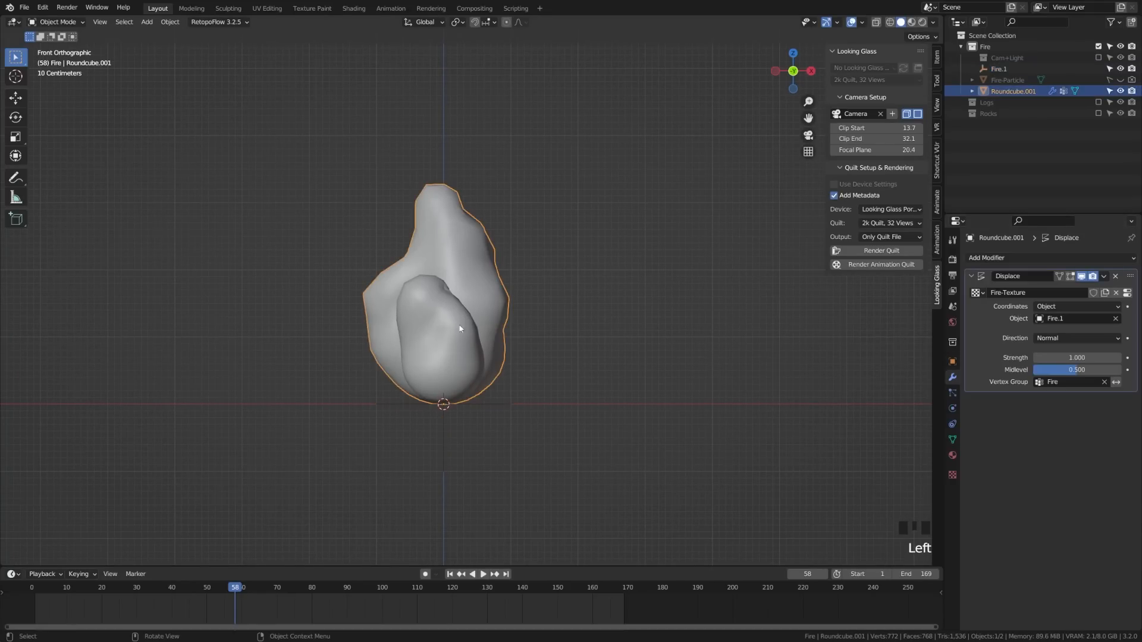
left_click_drag(1071, 358, 1047, 358)
left_click(1085, 359)
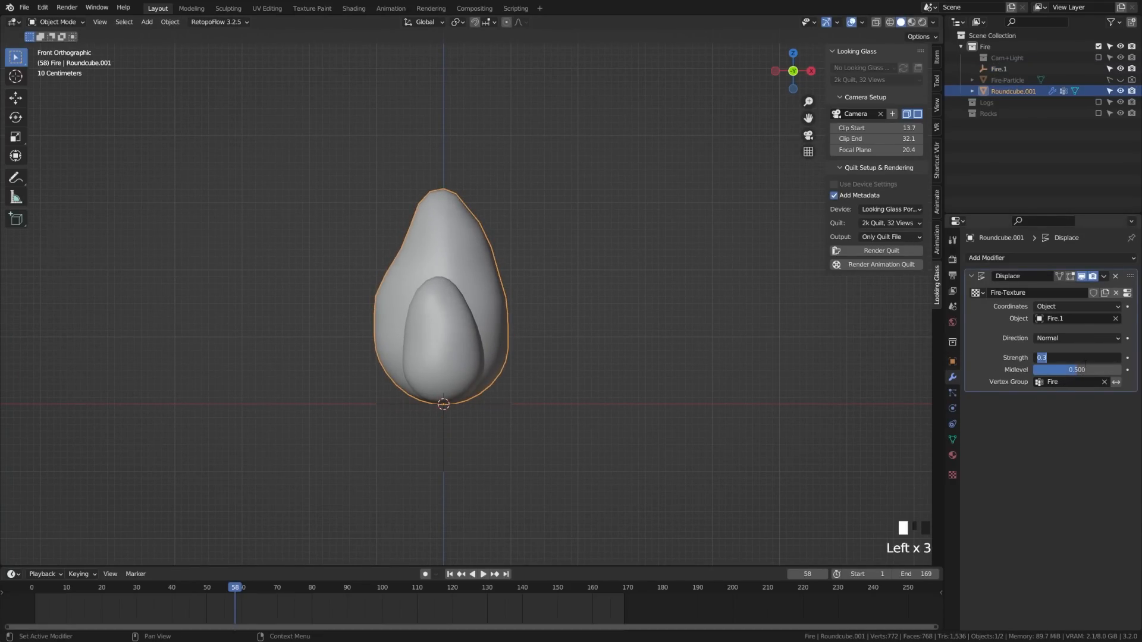
- Try raising the Fire.1 empty along Z to preview the weaker displacement on the flame
left_click(498, 404)
key("g")
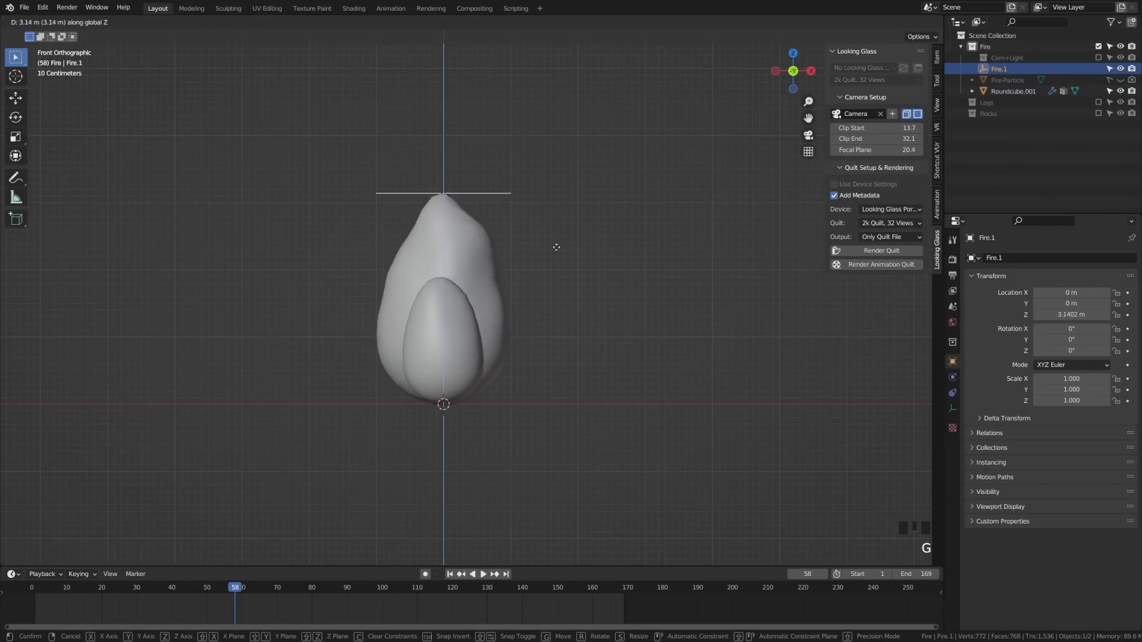
right_click(571, 498)
scroll(447, 351, "up", 2)
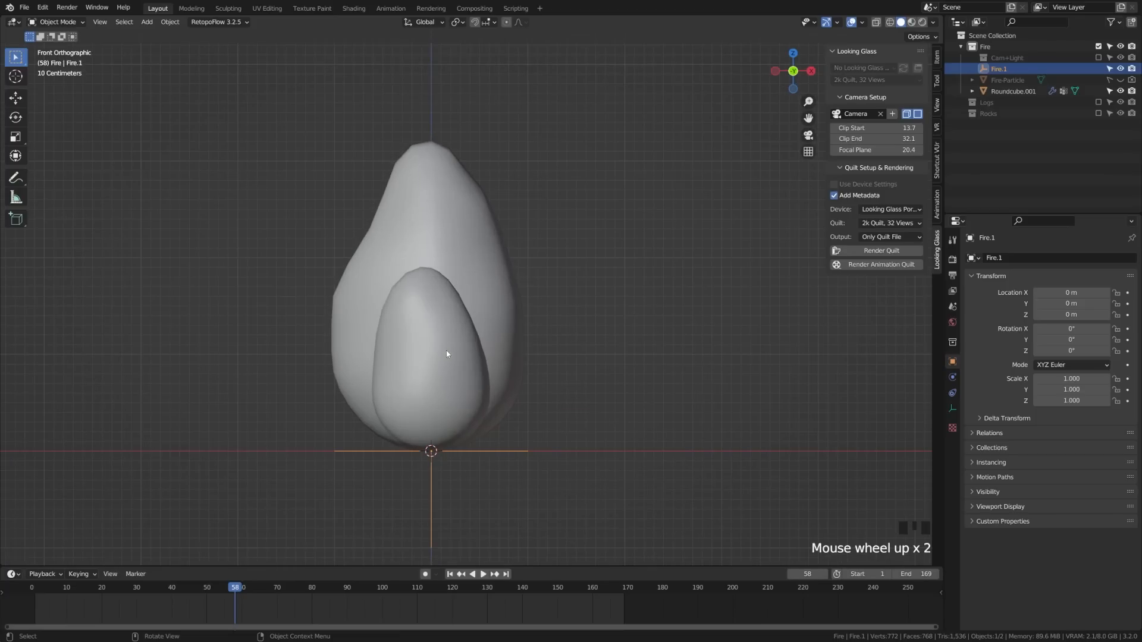
- Collapse the flame's Displace settings and add a Subdivision Surface modifier below it
left_click(350, 359)
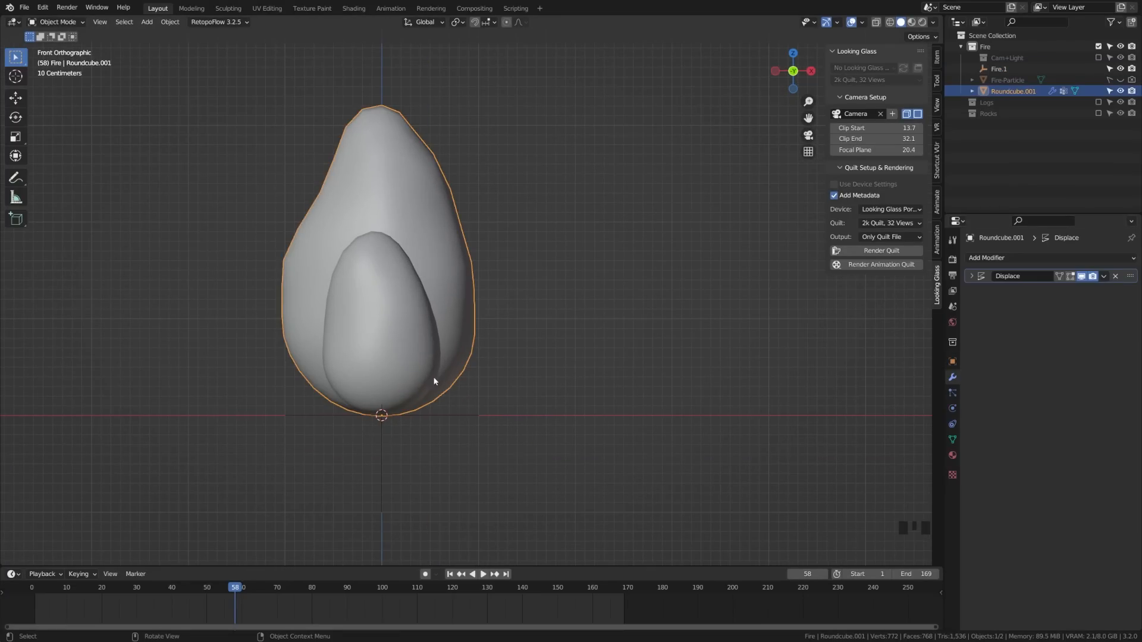
left_click(994, 259)
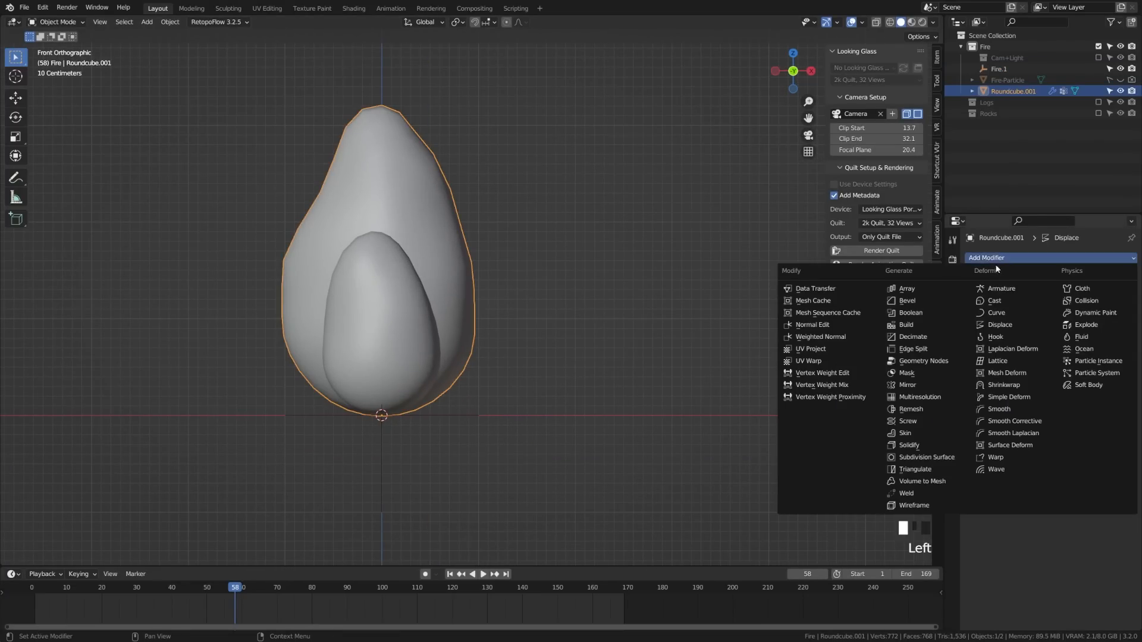
left_click(931, 457)
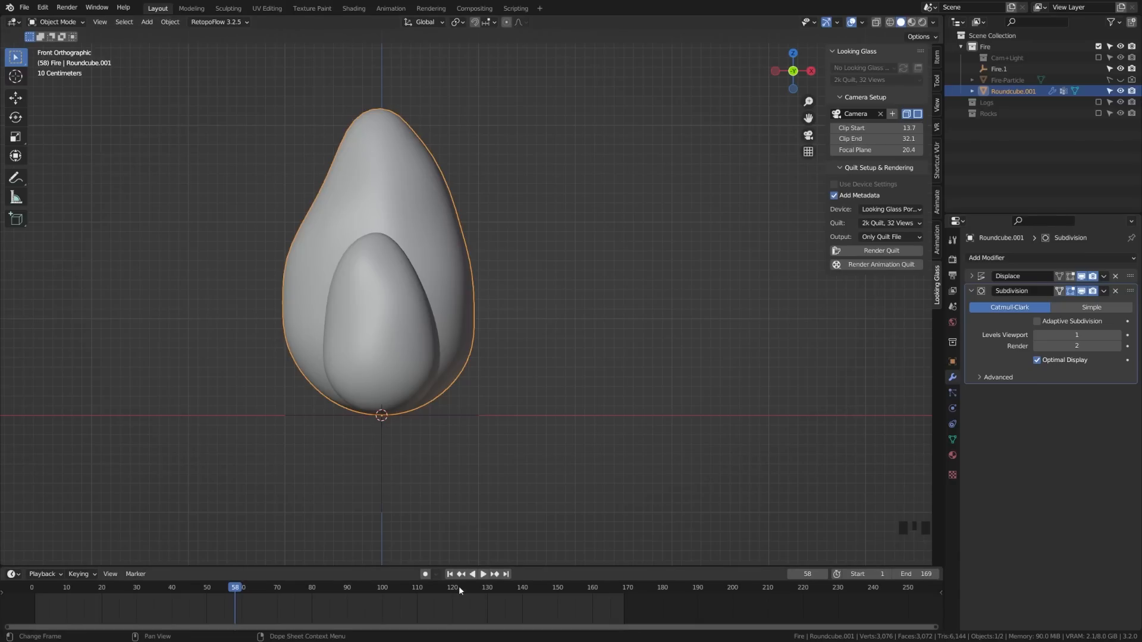
- Try moving the Fire.1 empty up along Z to preview the displacement on the subdivided flame
left_click(391, 462)
key("g")
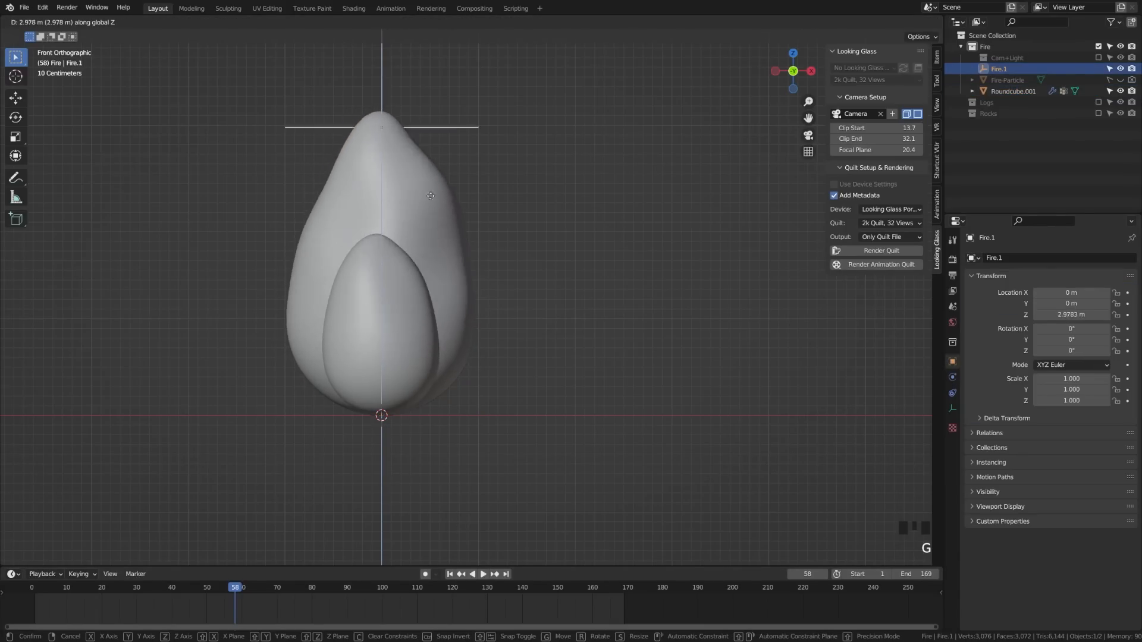
right_click(455, 518)
- Return the timeline to frame 1, activate the Move tool for the Fire.1 empty and set the transform orientation to Local
mouse_move(521, 509)
middle_mouse_down("shift")
mouse_move(502, 476)
mouse_move(512, 510)
middle_mouse_up("shift")
left_click(450, 574)
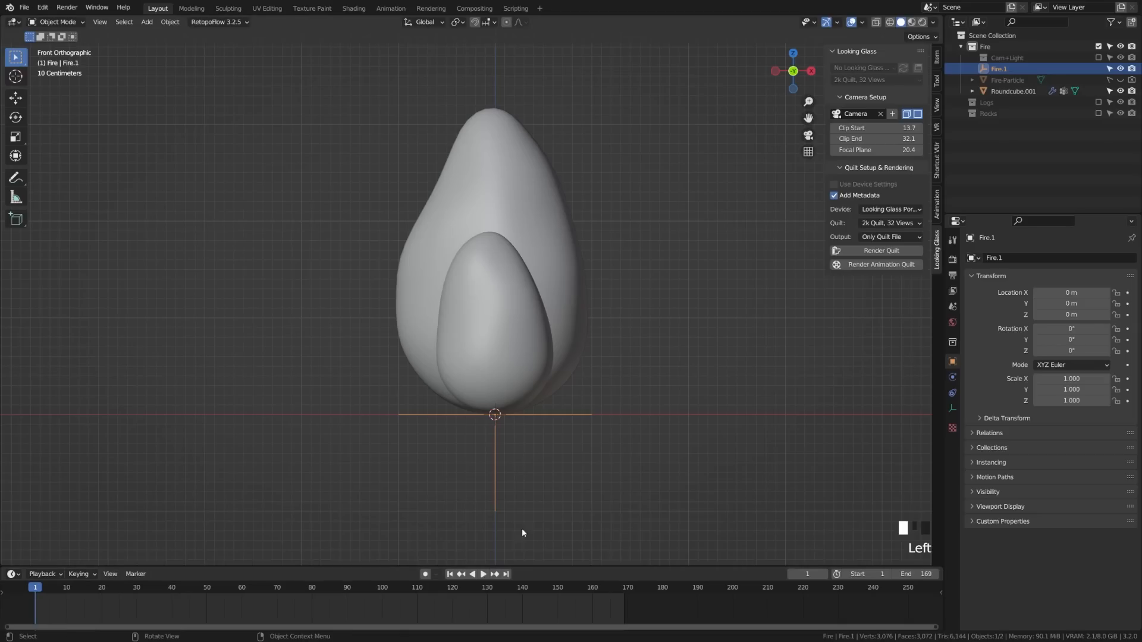
middle_click_drag(602, 488, 428, 429, "shift")
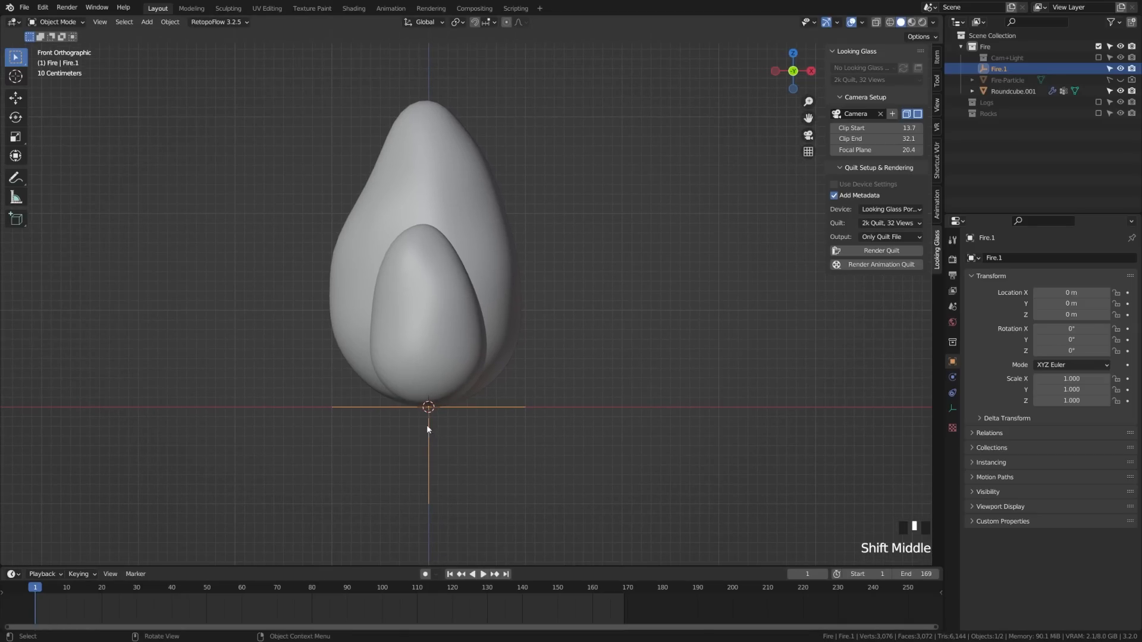
left_click(16, 99)
left_click(423, 22)
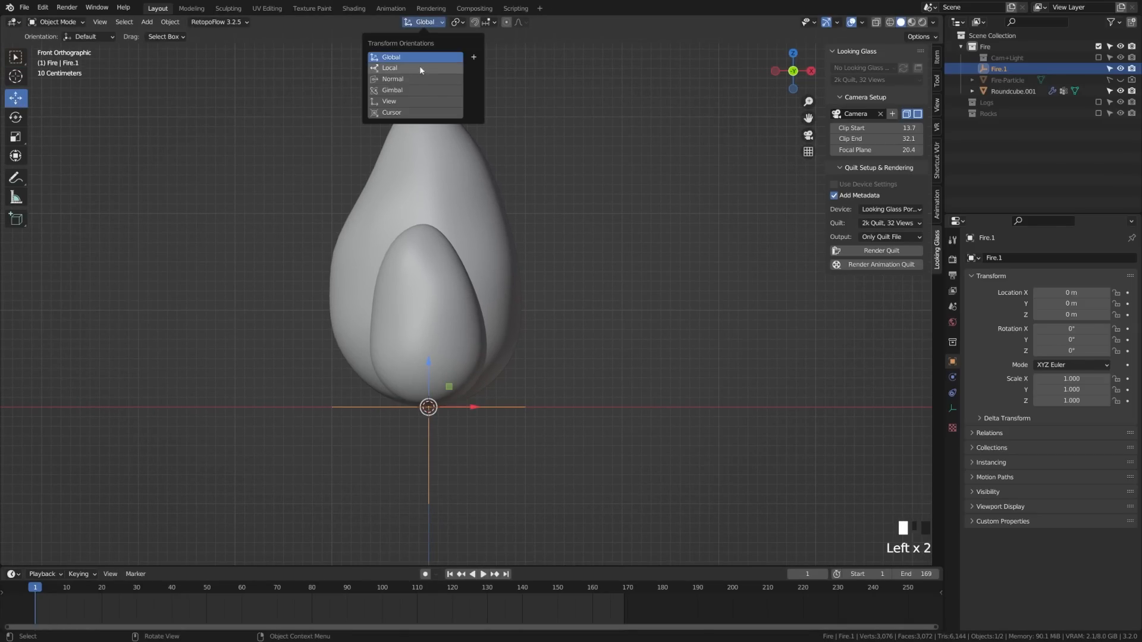
left_click(419, 67)
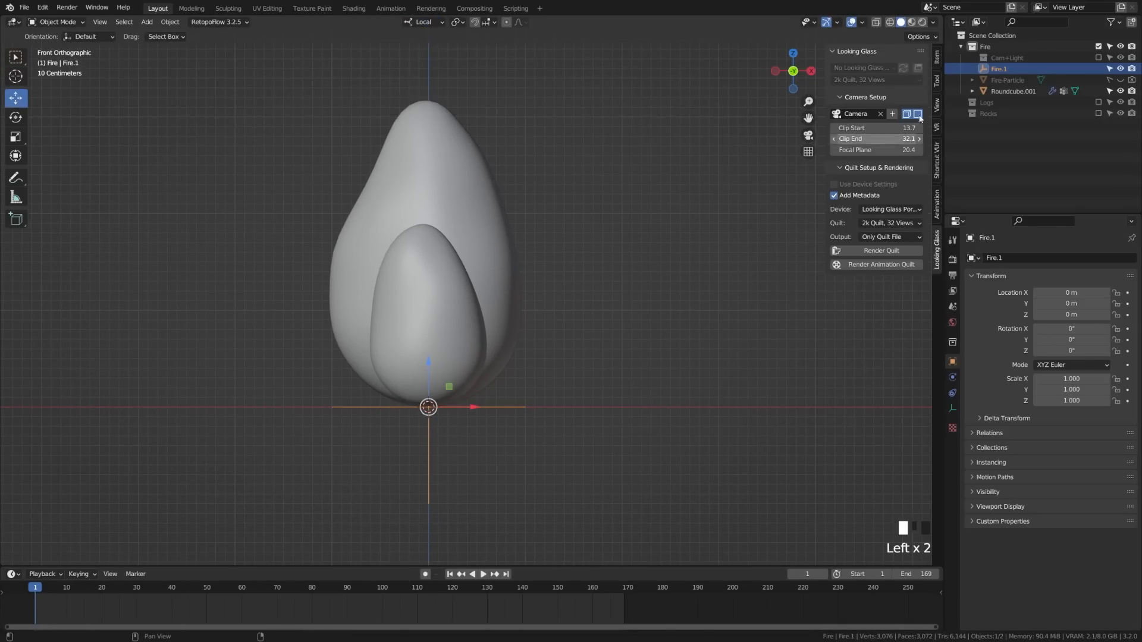
- Drive the Fire.1 empty's Z location with the expression #frame/100 and play the animation to check the motion
left_click(939, 59)
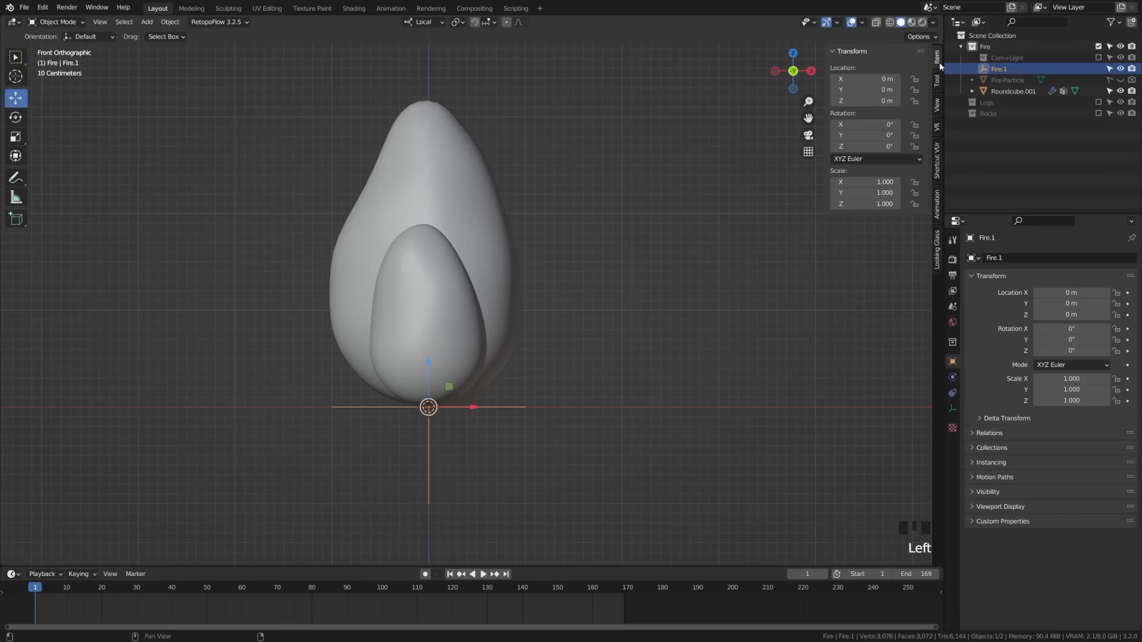
double_click(861, 101)
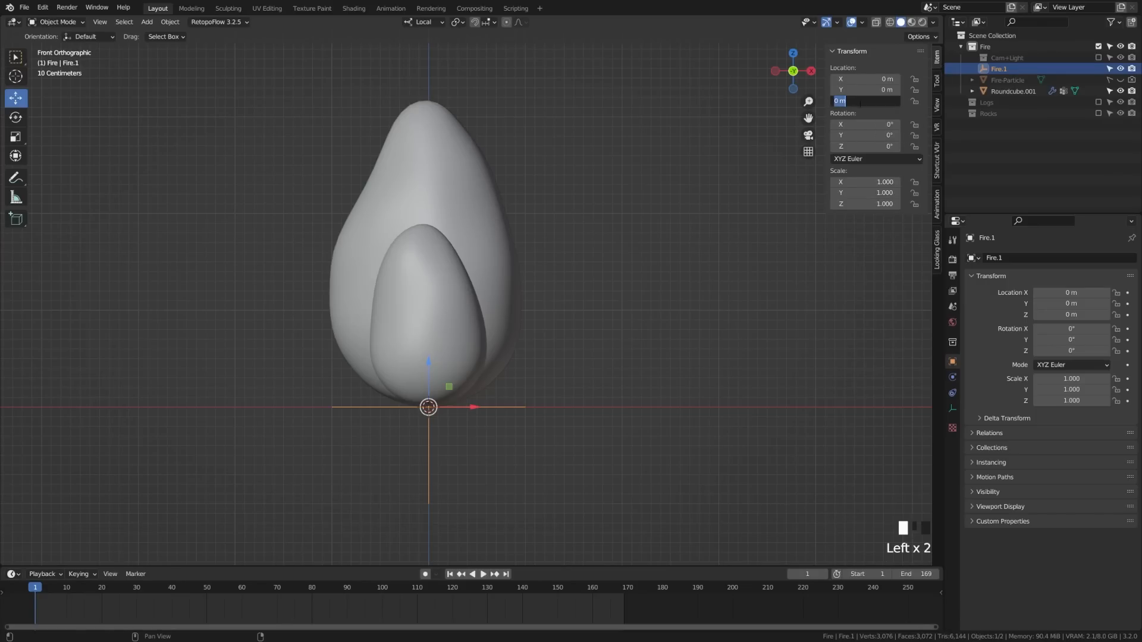
type("#frame/100")
key("Return")
left_click(483, 574)
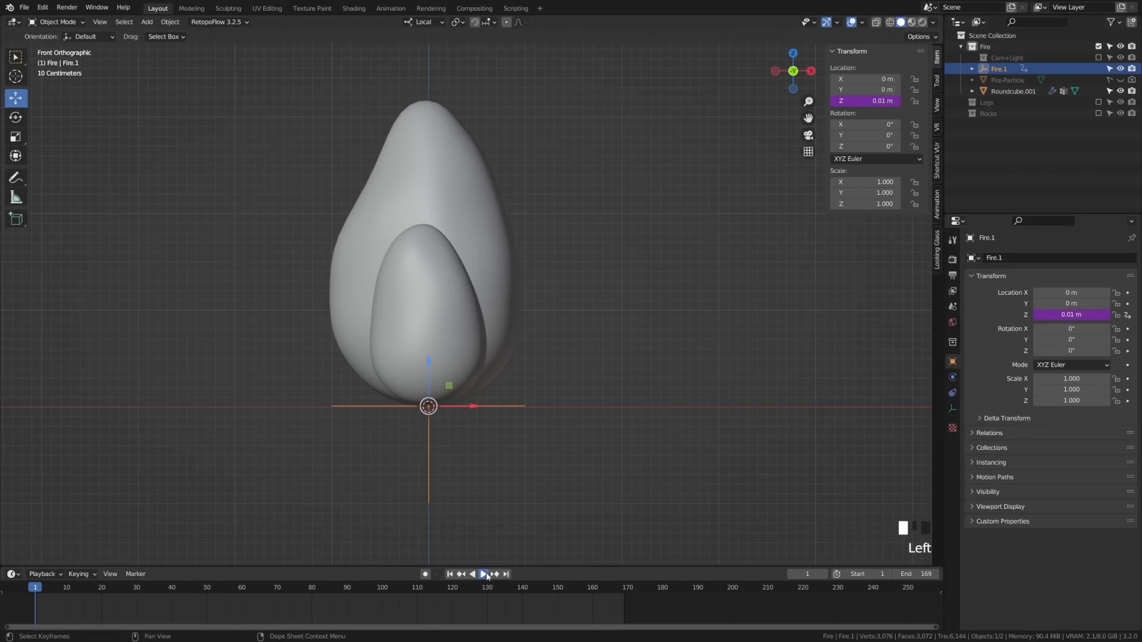
left_click(487, 575)
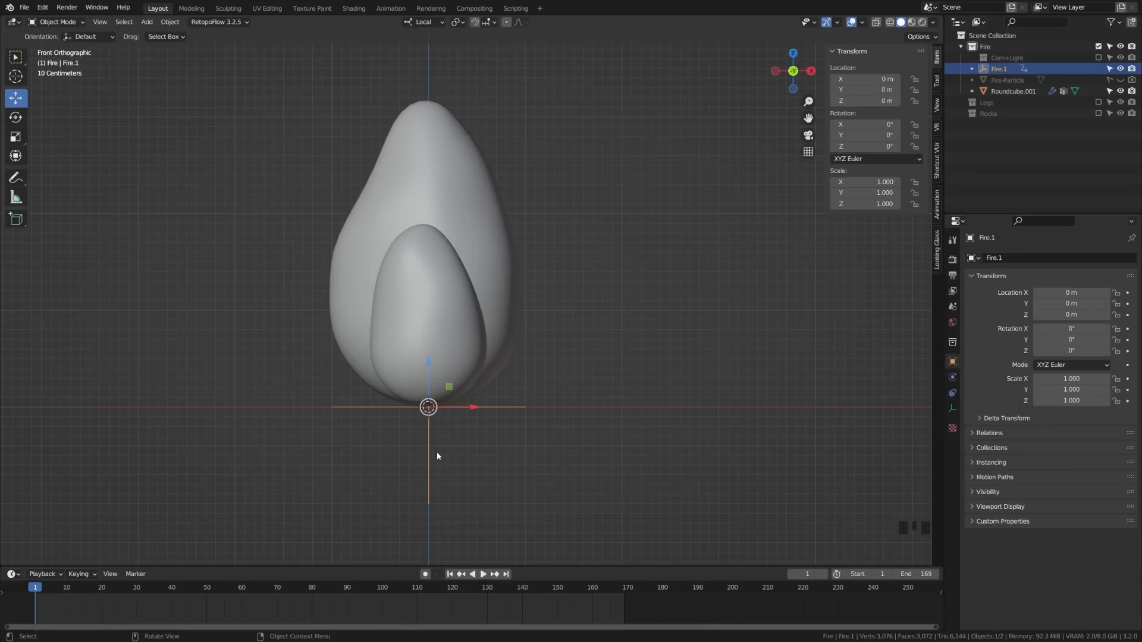
- Drive the Fire.1 empty's Z location with the expression #frame/5, play the animation to check the motion and return to frame 1
left_click(434, 479)
left_click(870, 100)
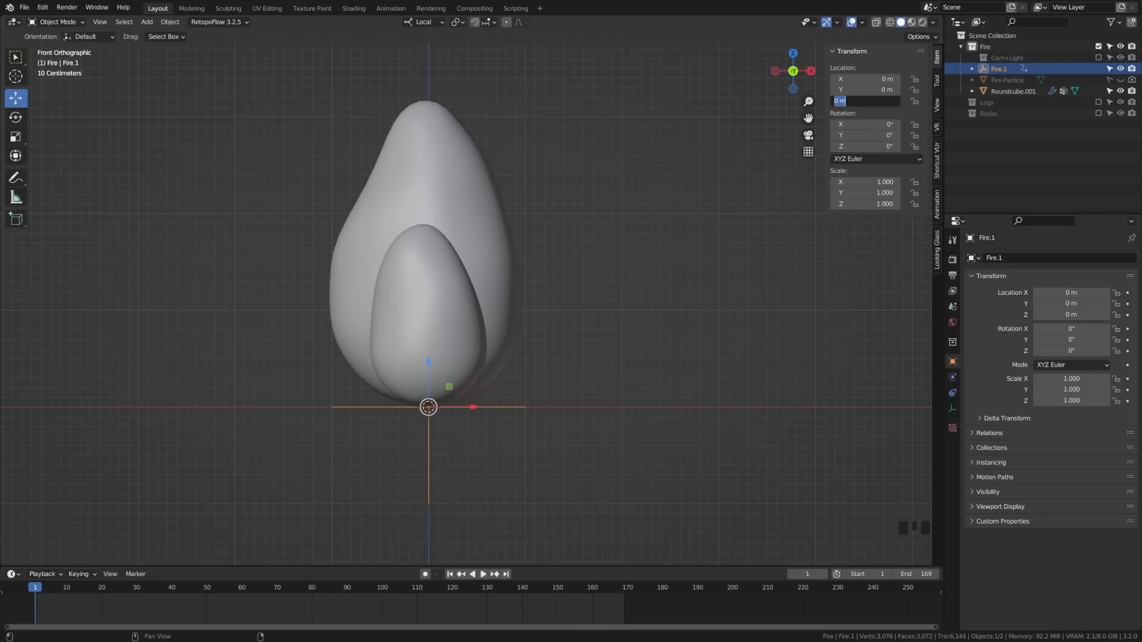
type("#frame/5")
key("Return")
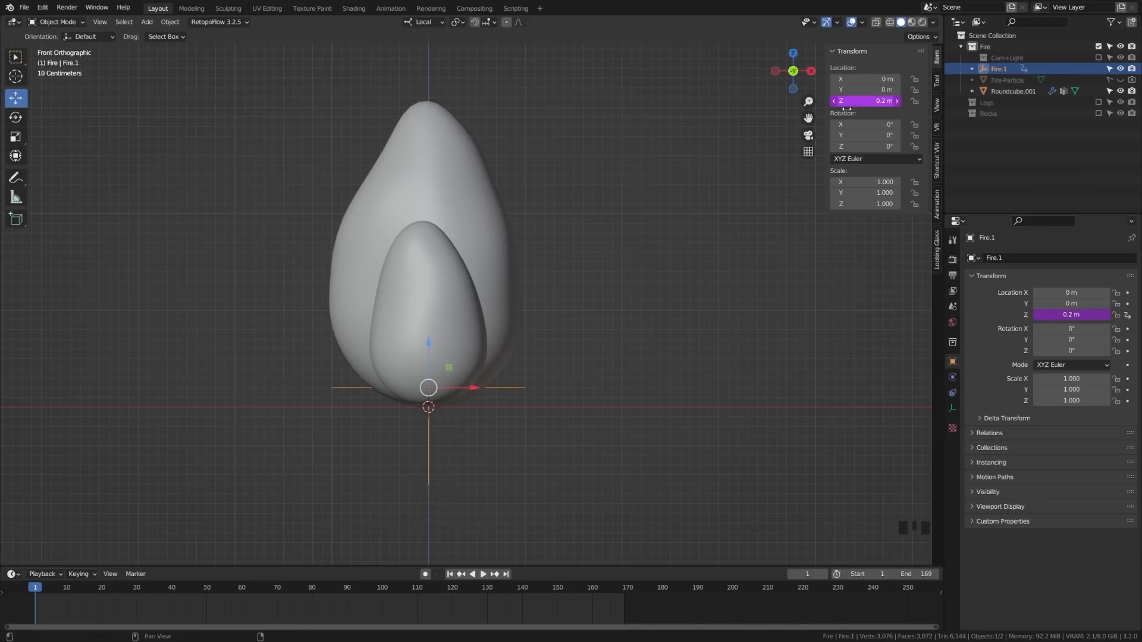
left_click(483, 574)
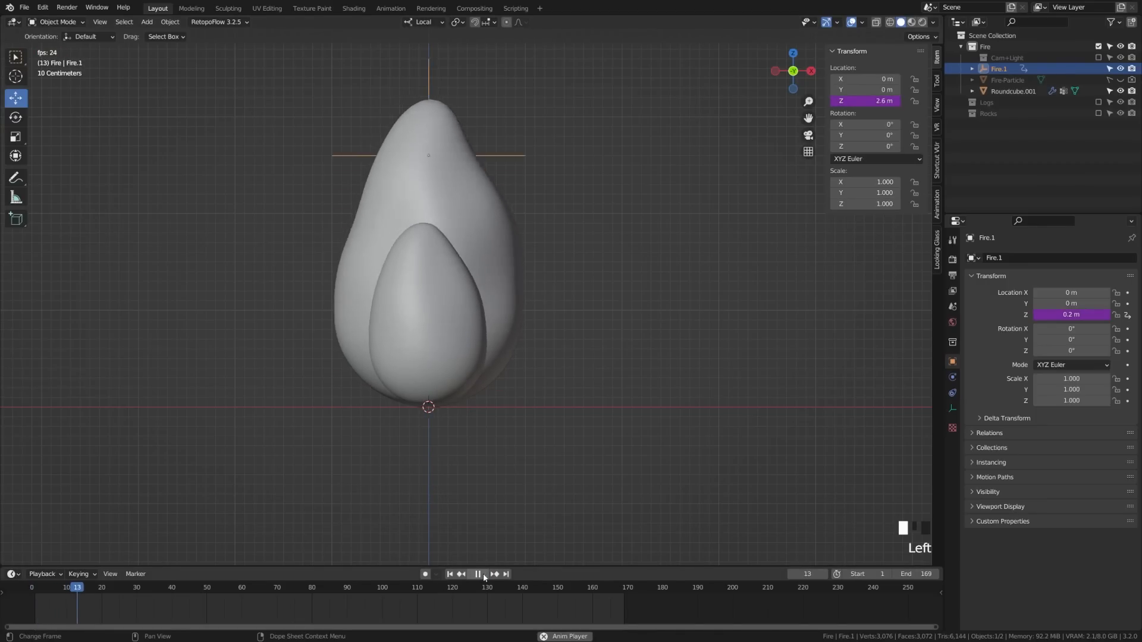
middle_click_drag(367, 422, 309, 439)
left_click(477, 574)
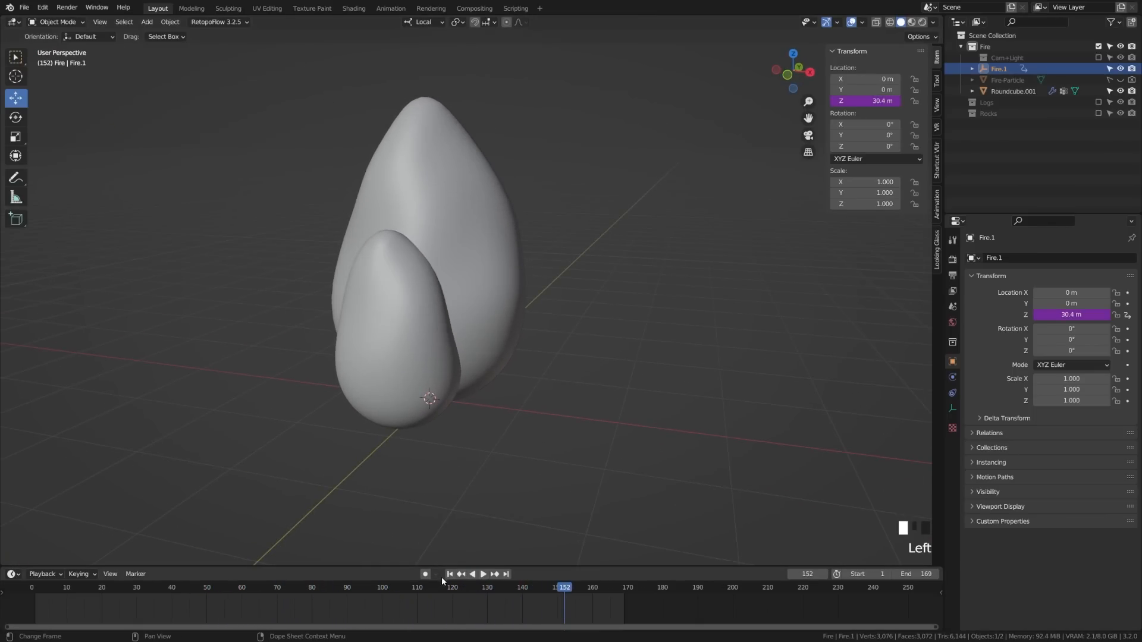
left_click(450, 574)
middle_click_drag(440, 448, 456, 437)
key("KP_1")
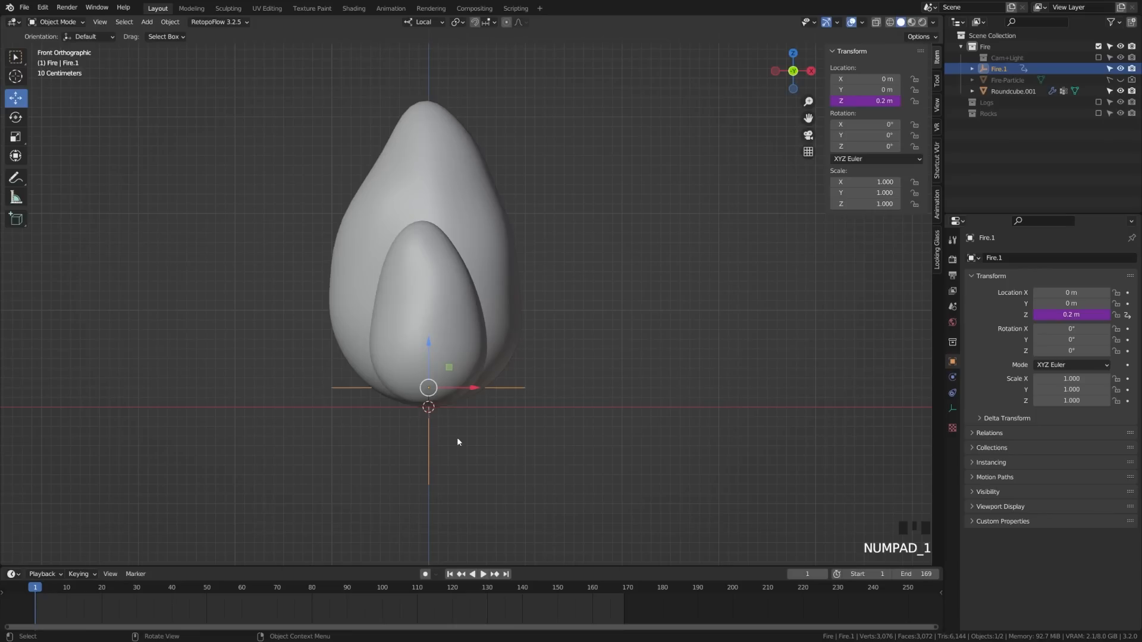
- Rename the flame mesh Roundcube.001 as Fire
left_click(470, 313)
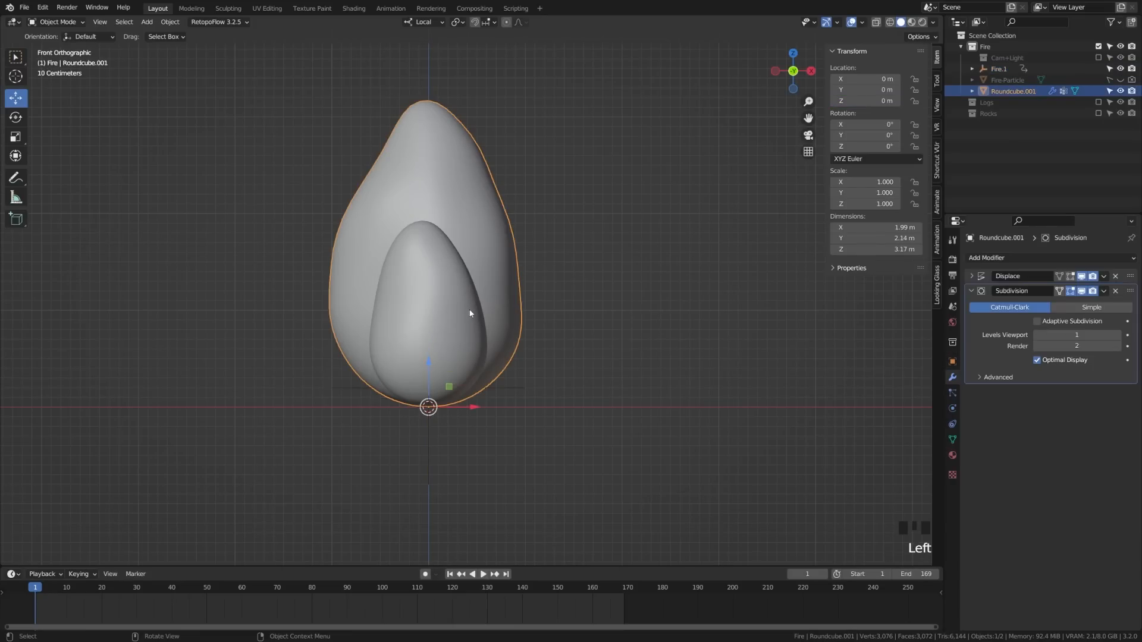
key("F2")
type("Fire")
key("Return")
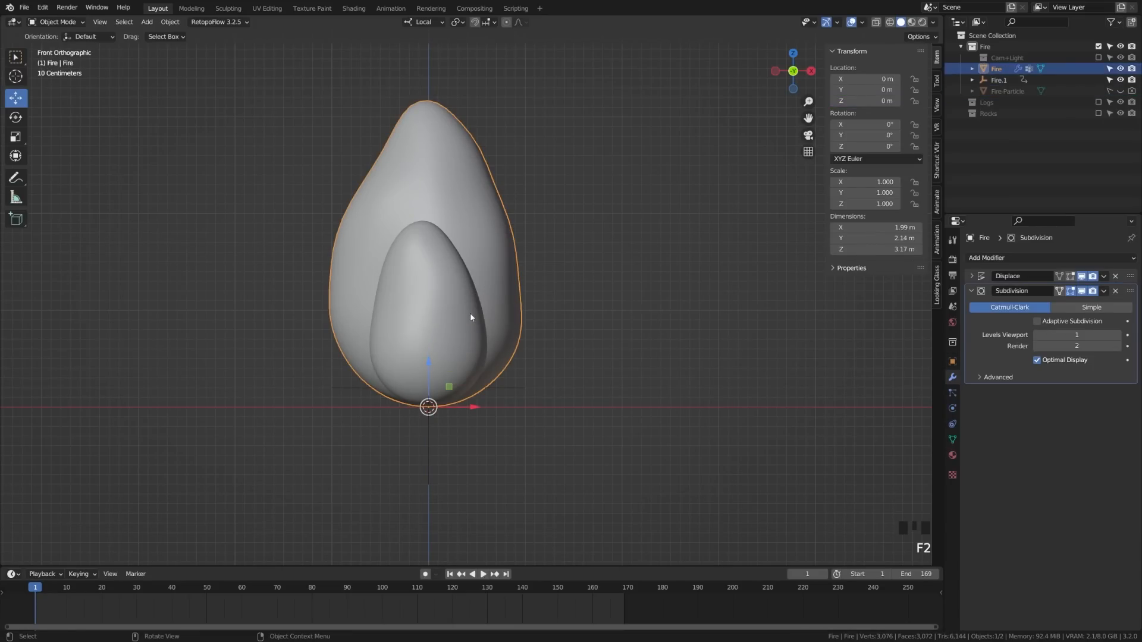
- Add a Cone empty at the world origin, at the base of the flame
middle_click_drag(528, 335, 535, 357, "shift")
left_click(576, 420)
key("a")
key("shift+a")
mouse_move(535, 419)
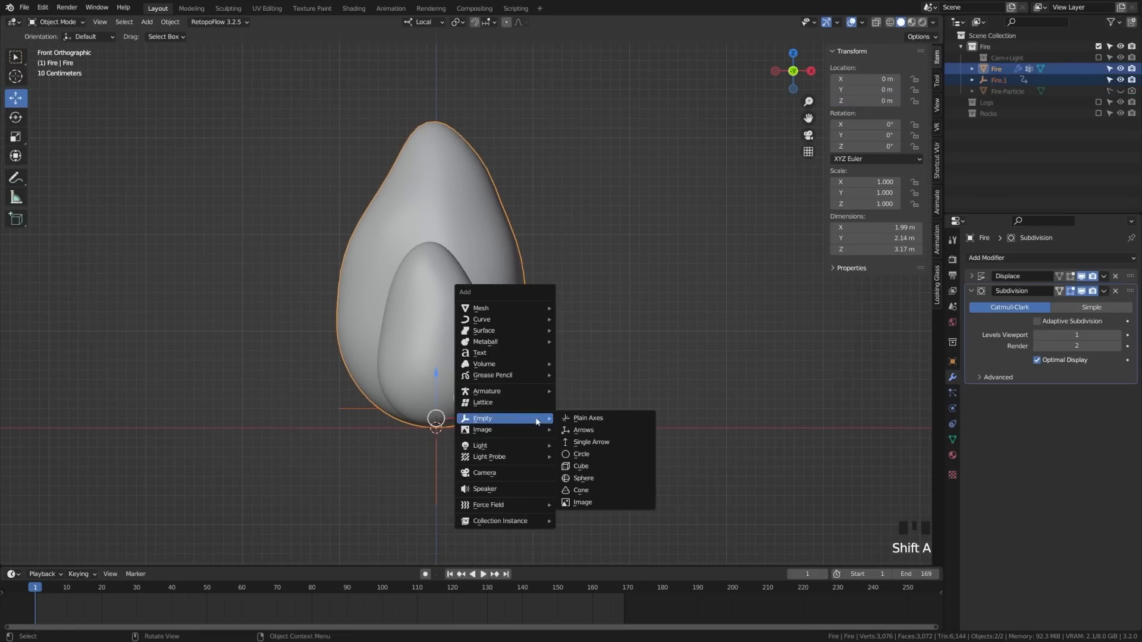
left_click(597, 490)
scroll(483, 423, "down", 1)
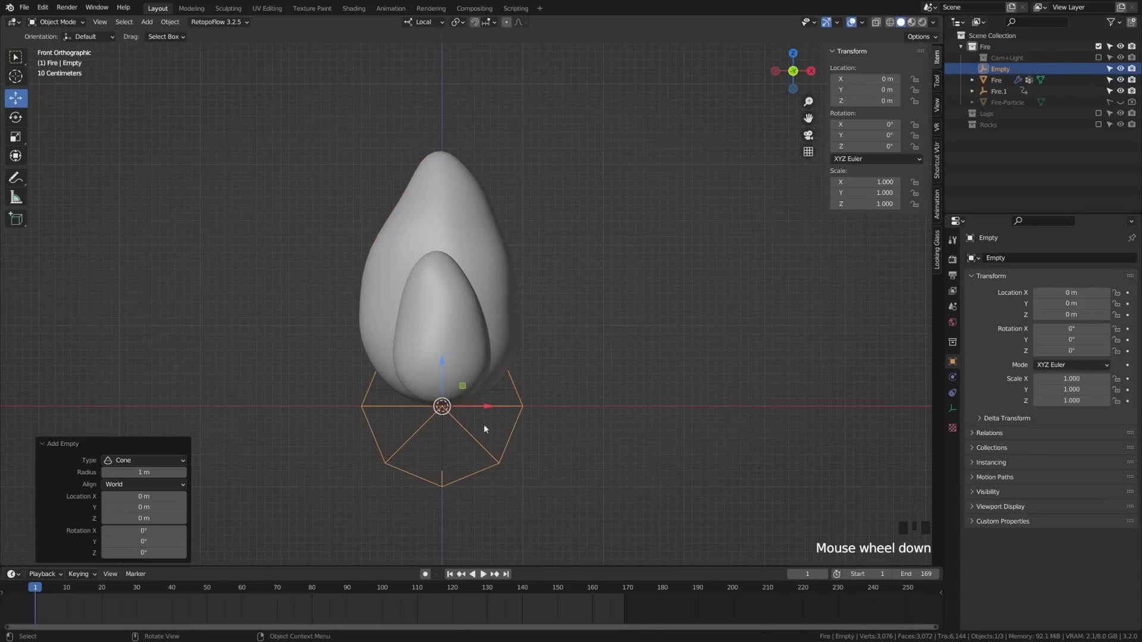
- Rotate the cone empty 90° about the X axis so that it points upward
key("r")
key("x")
key("x")
key("9")
key("0")
key("Return")
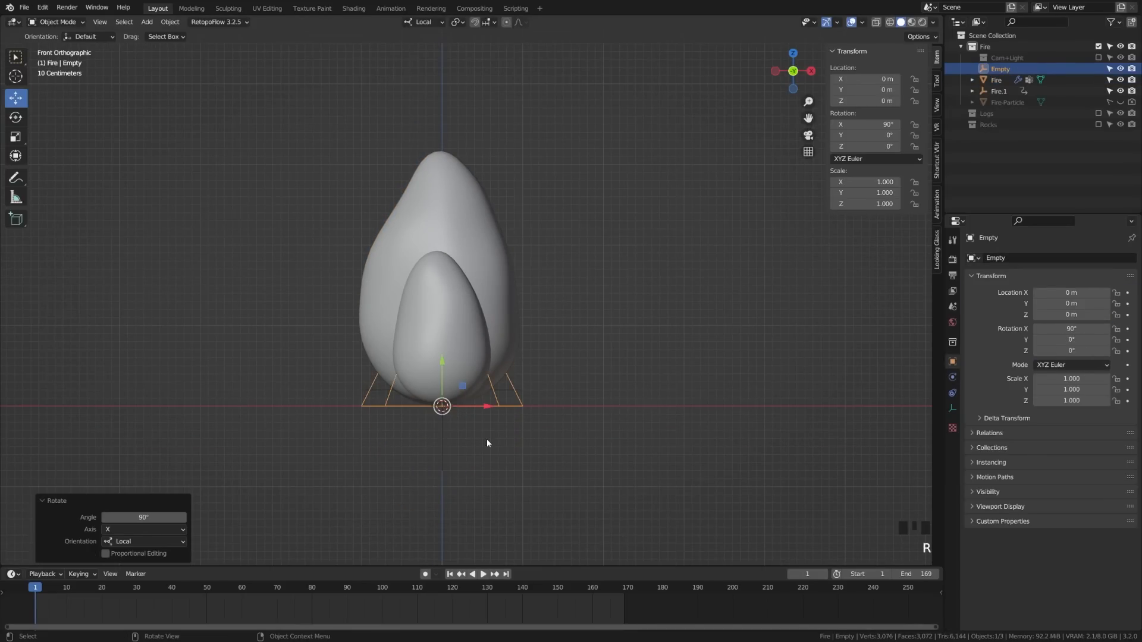
- Scale the cone empty to about 2.256 in wireframe display so it encloses the flame, and restore solid shading
key("z")
left_click(395, 439)
key("s")
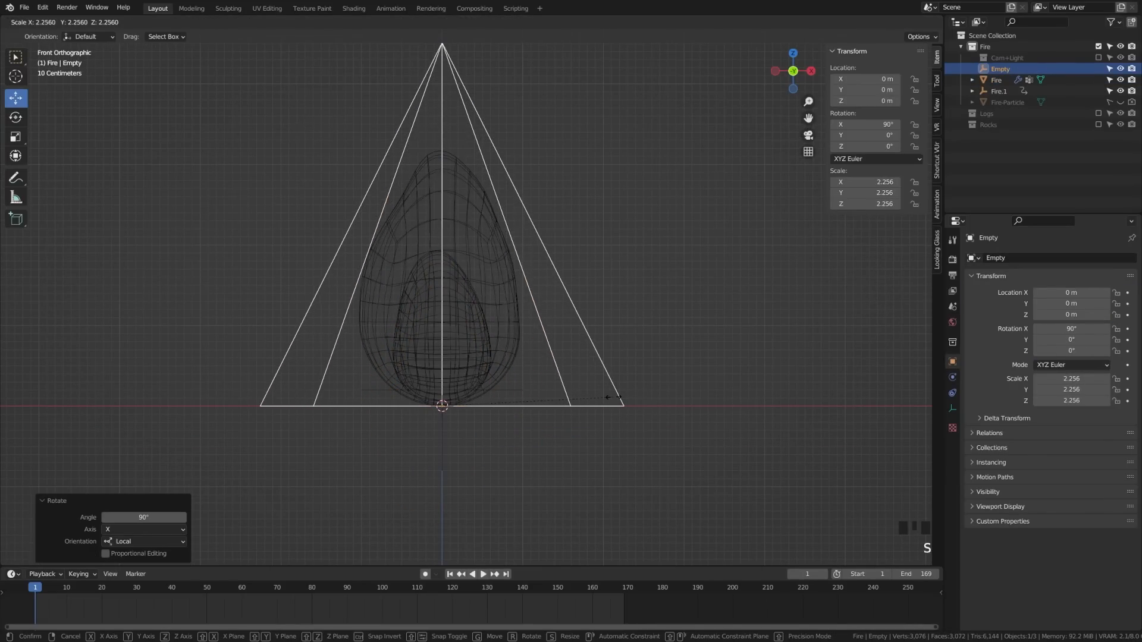
left_click(615, 401)
key("a")
key("a")
left_click(485, 422)
- Parent the Fire mesh and the Fire.1 empty to the cone empty with Object (Keep Transform)
middle_click_drag(486, 421, 505, 399)
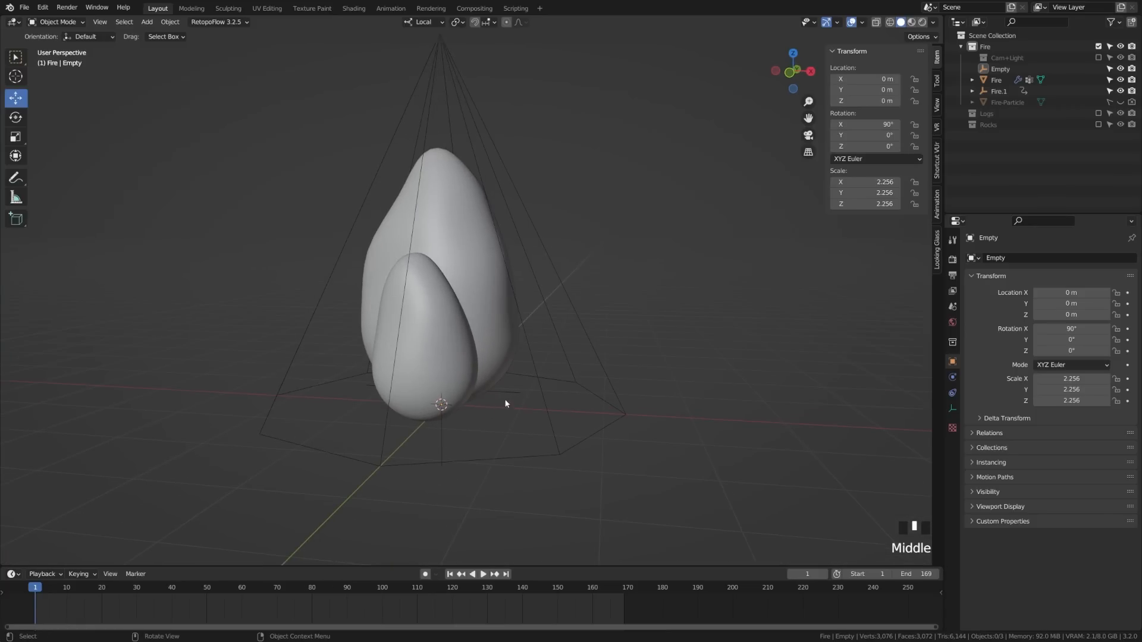
left_click(505, 395)
left_click(494, 360, "shift")
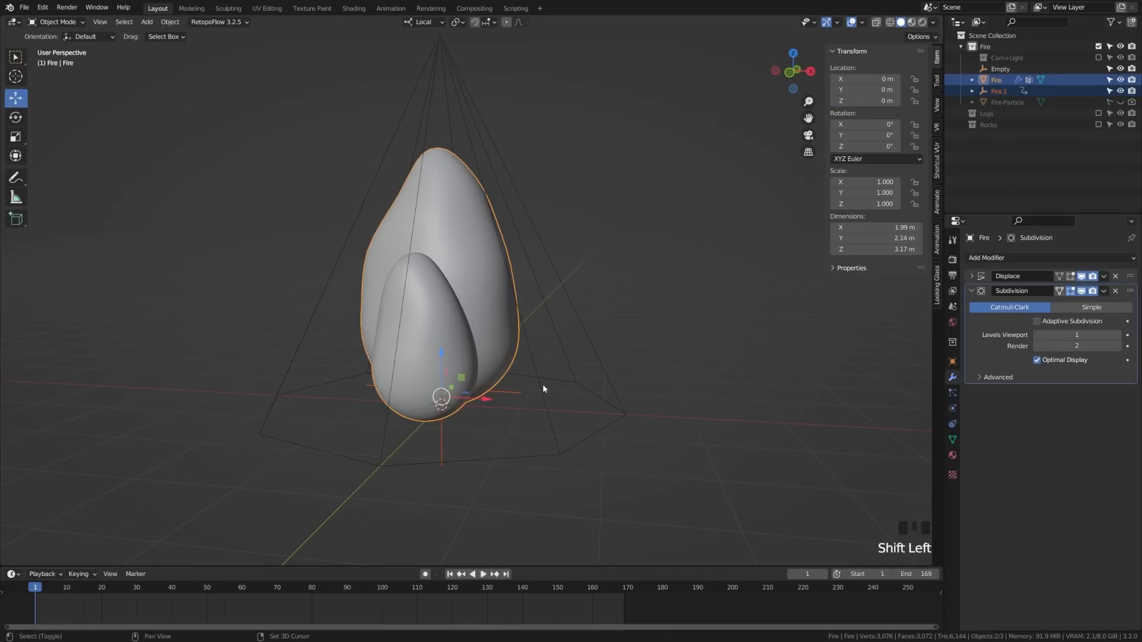
left_click(543, 386, "shift")
key("ctrl+p")
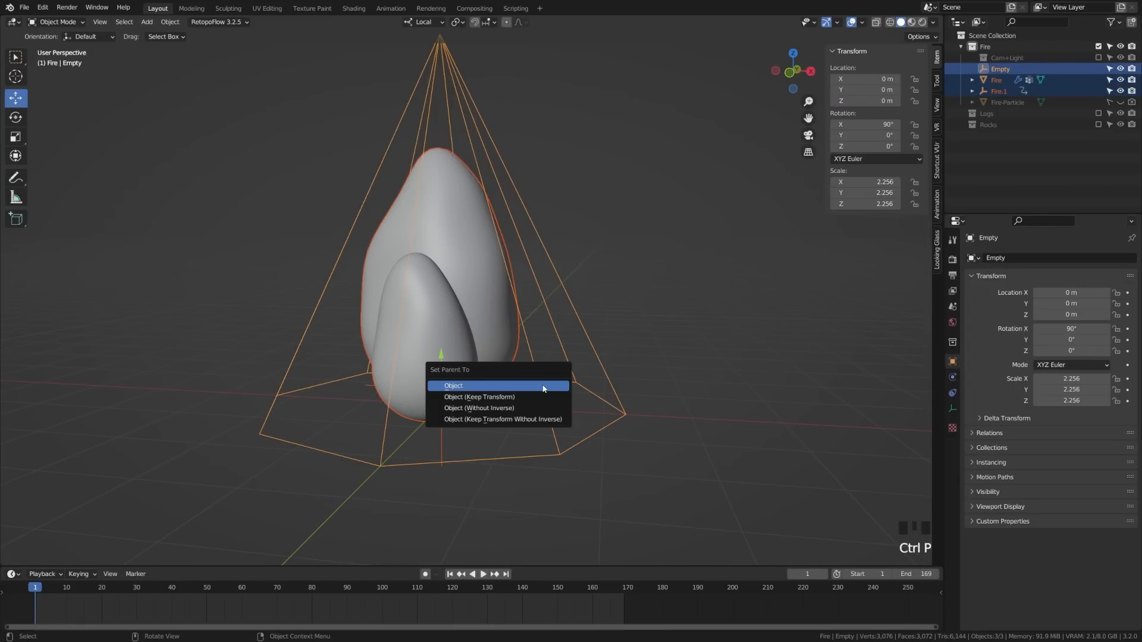
left_click(533, 397)
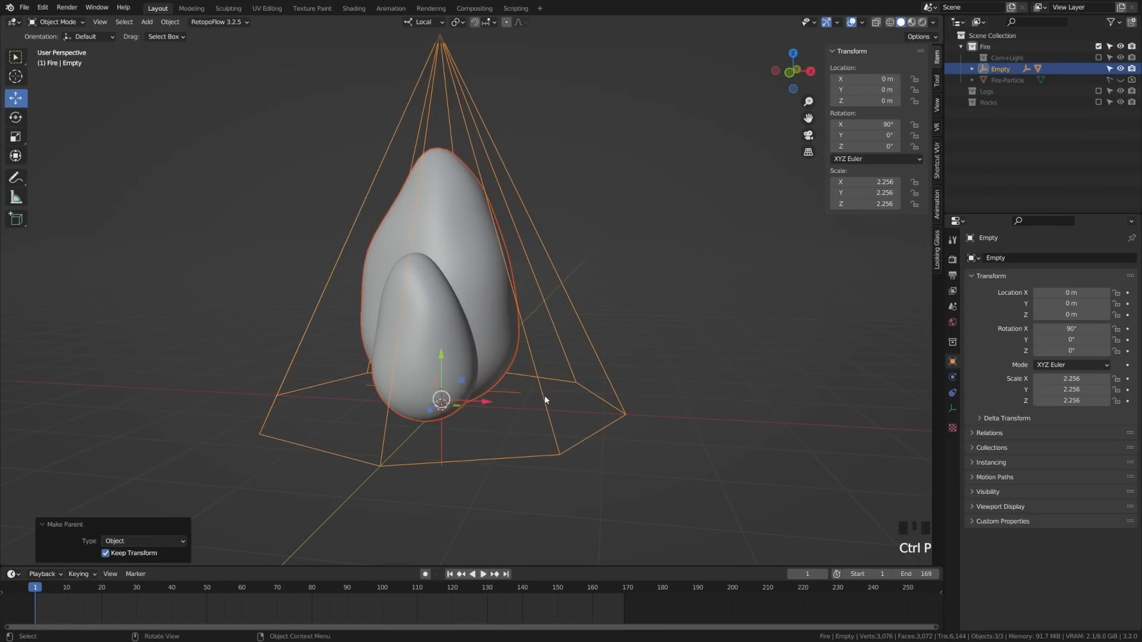
- Rename the cone empty as Fire-Ctrl and save the file
left_click(546, 401)
key("F2")
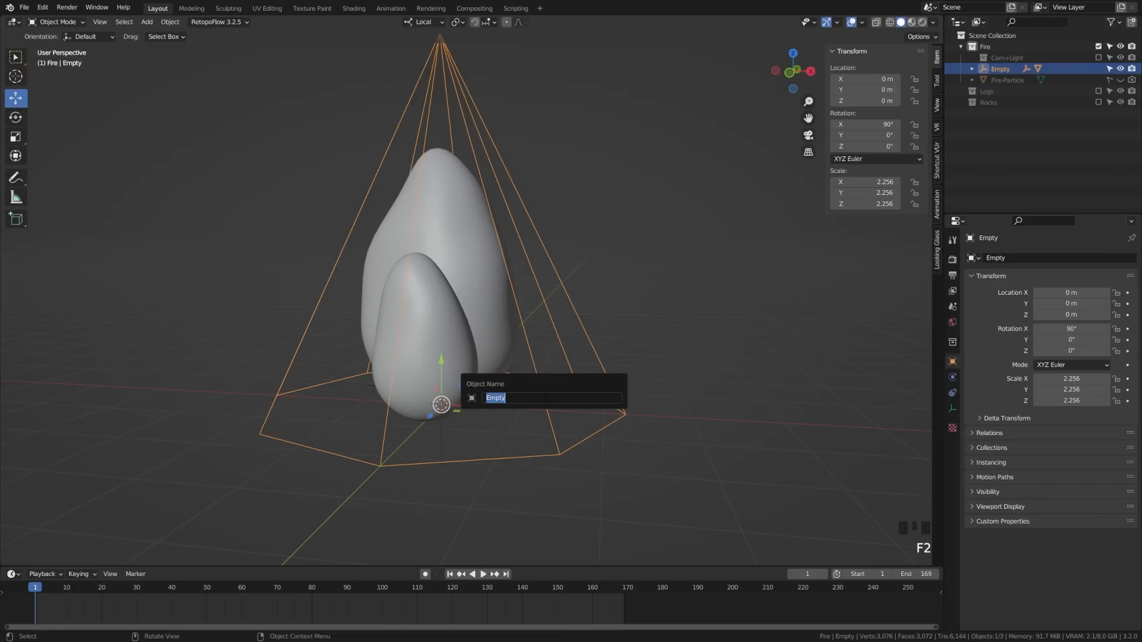
type("Fire-Ctrl")
key("Return")
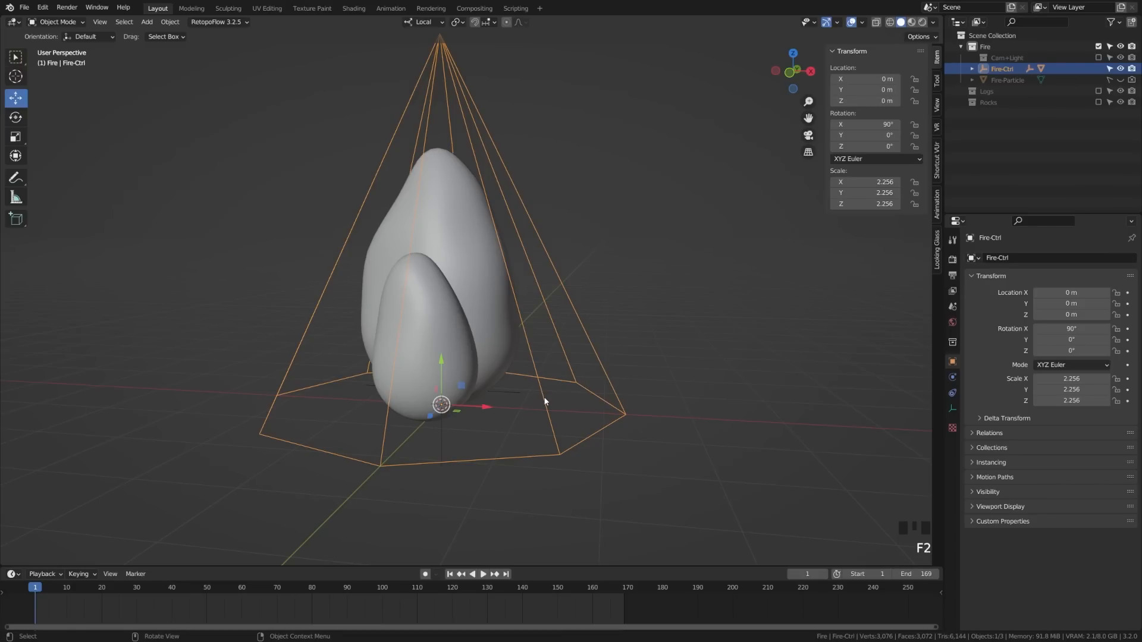
key("ctrl+s")
- Try moving the Fire-Ctrl empty to test the parented flame, cancel the move and return to the front view
left_click(544, 402)
key("g")
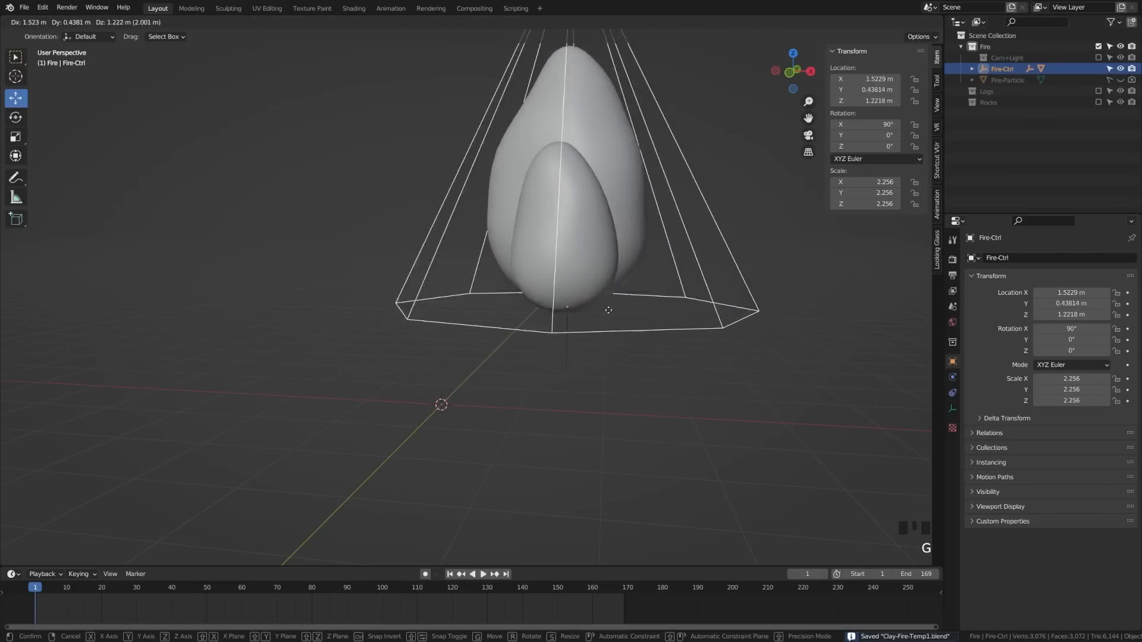
right_click(583, 357)
key("KP_1")
left_click(583, 357)
middle_click_drag(583, 357, 470, 411, "shift")
scroll(490, 384, "up", 1)
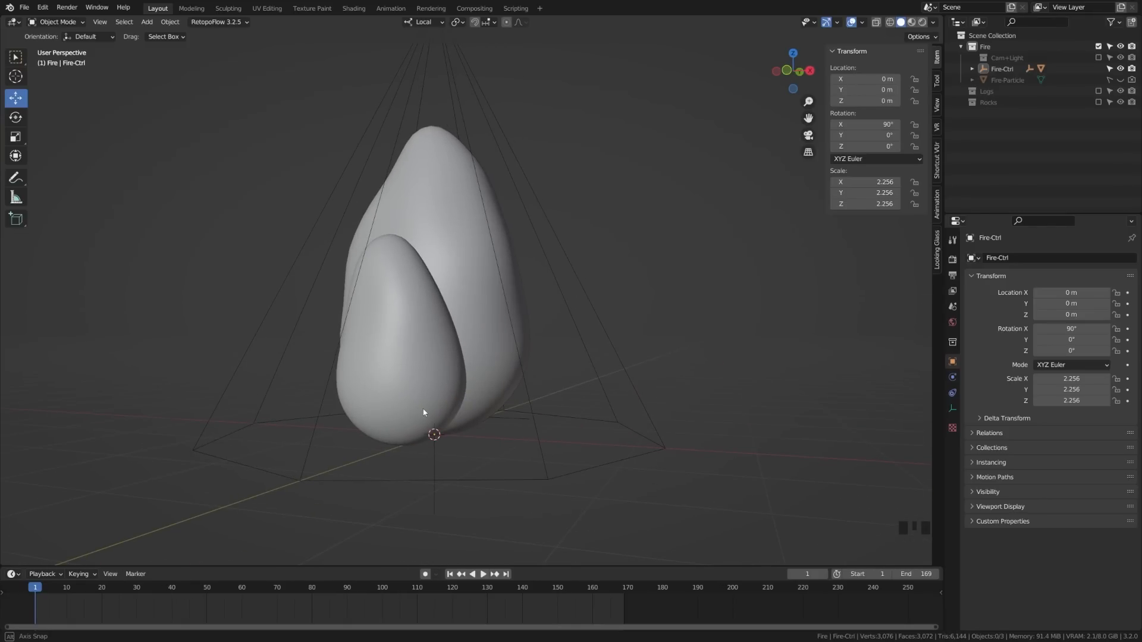
middle_click_drag(424, 413, 472, 434)
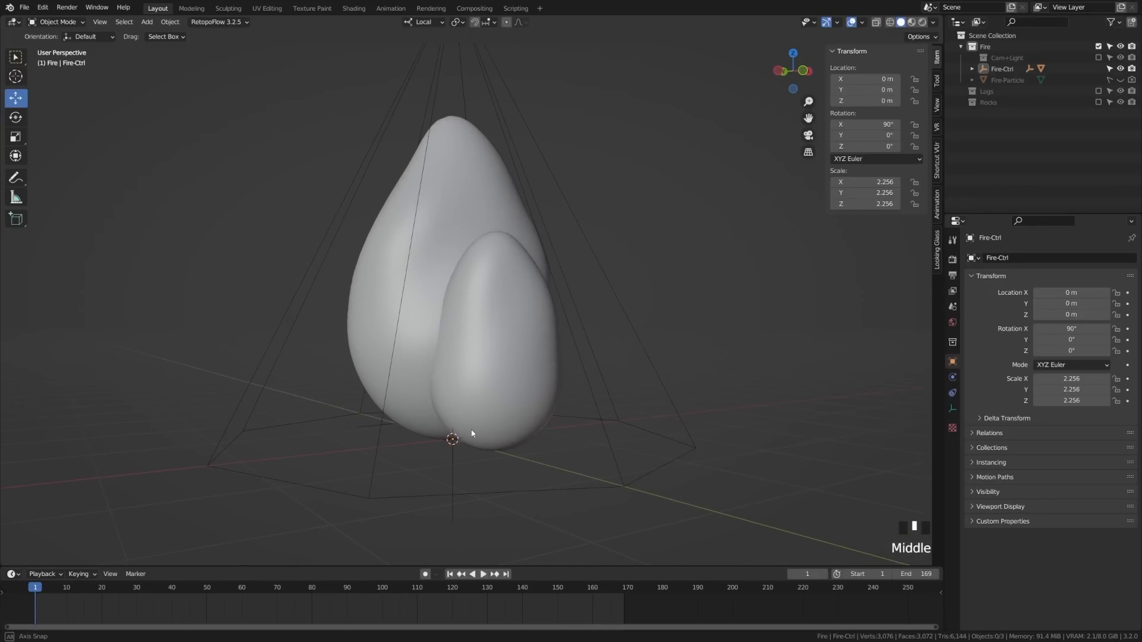
key("KP_1")
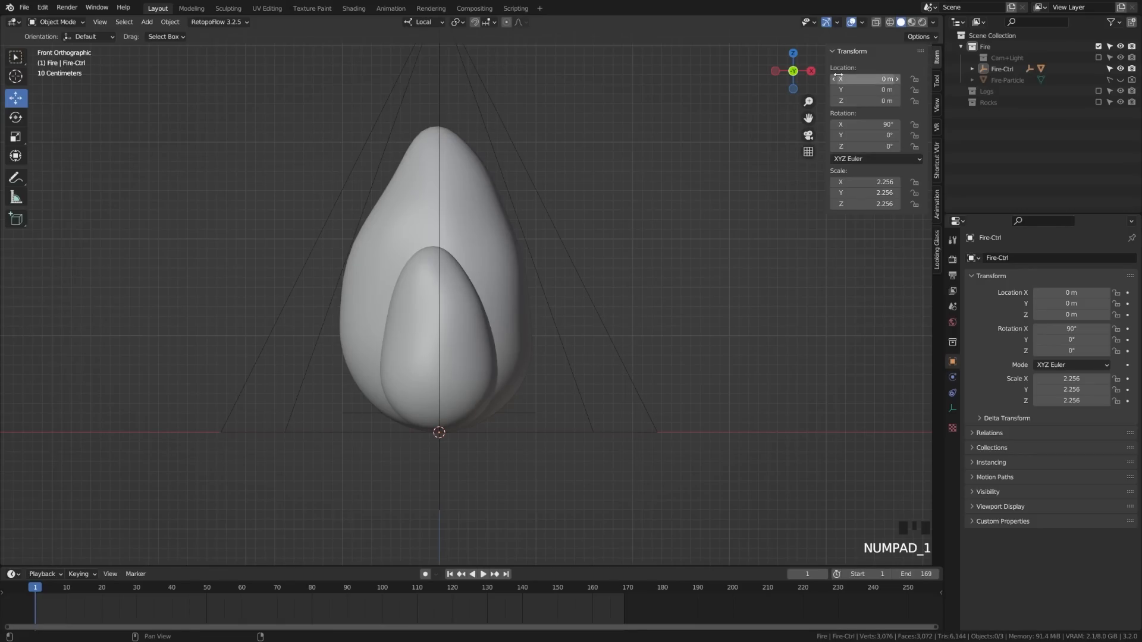
- Unhide the Fire-Particle object and look at the small sphere below the flame
left_click(1120, 80)
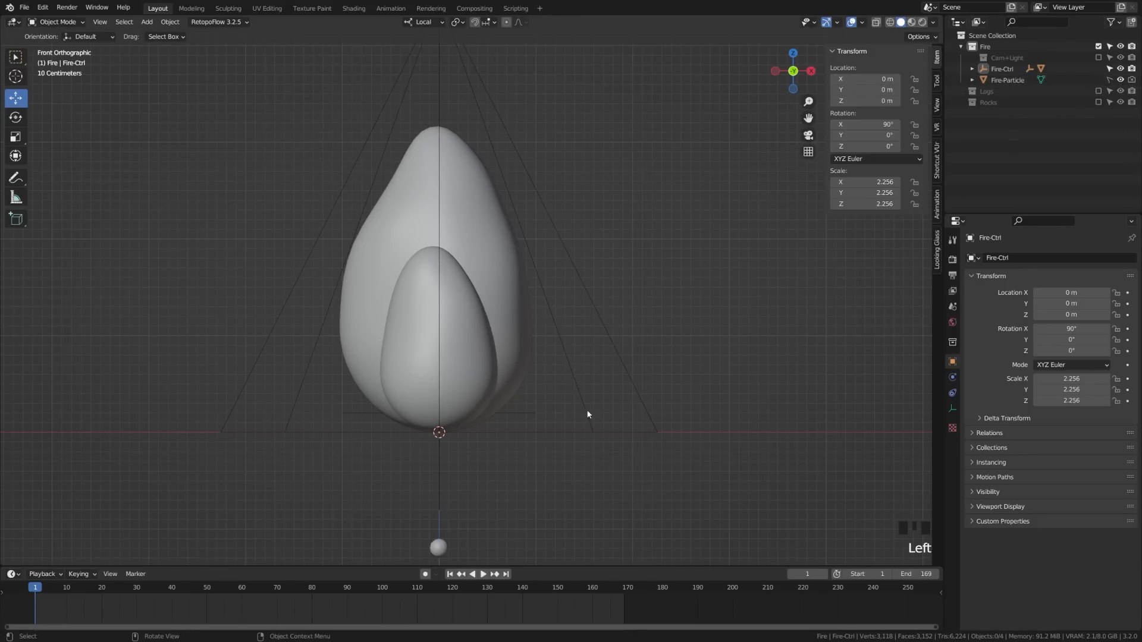
middle_click_drag(467, 543, 481, 429, "shift")
double_click(467, 441)
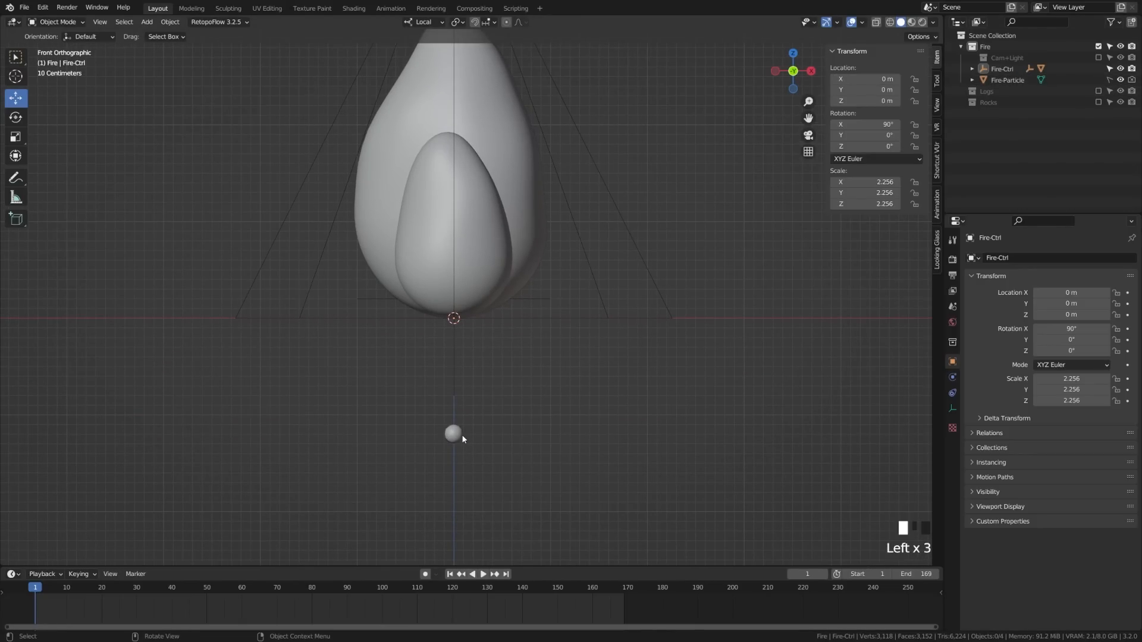
middle_click_drag(458, 157, 458, 301, "shift")
- Add an Emitter particle system to the Fire mesh and render its particles as the Fire-Particle object
left_click(481, 337)
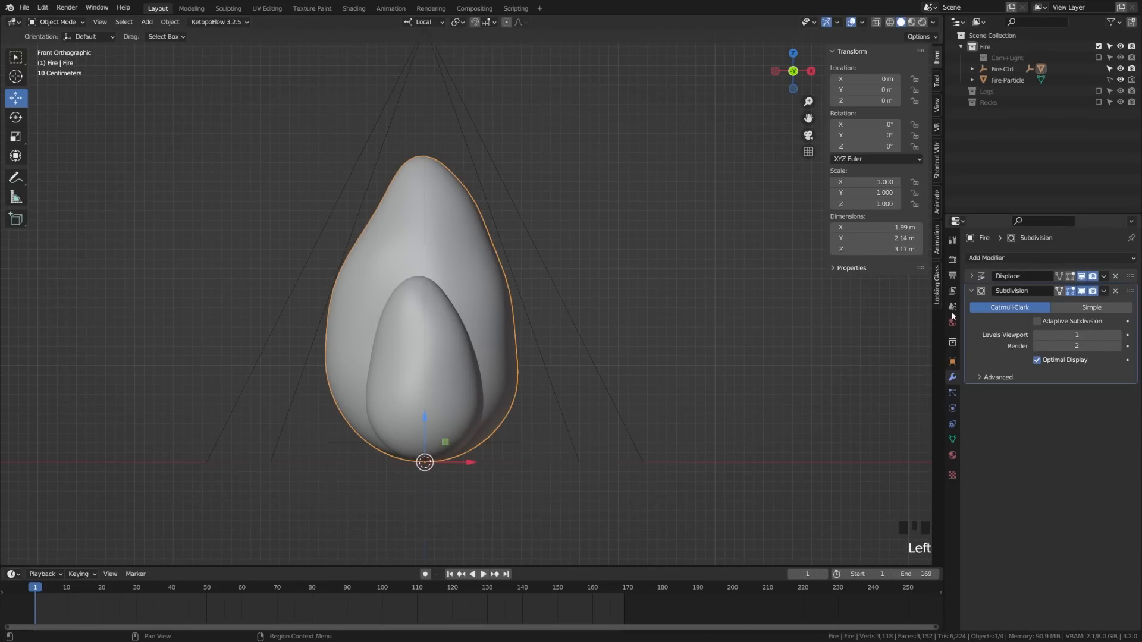
left_click(953, 393)
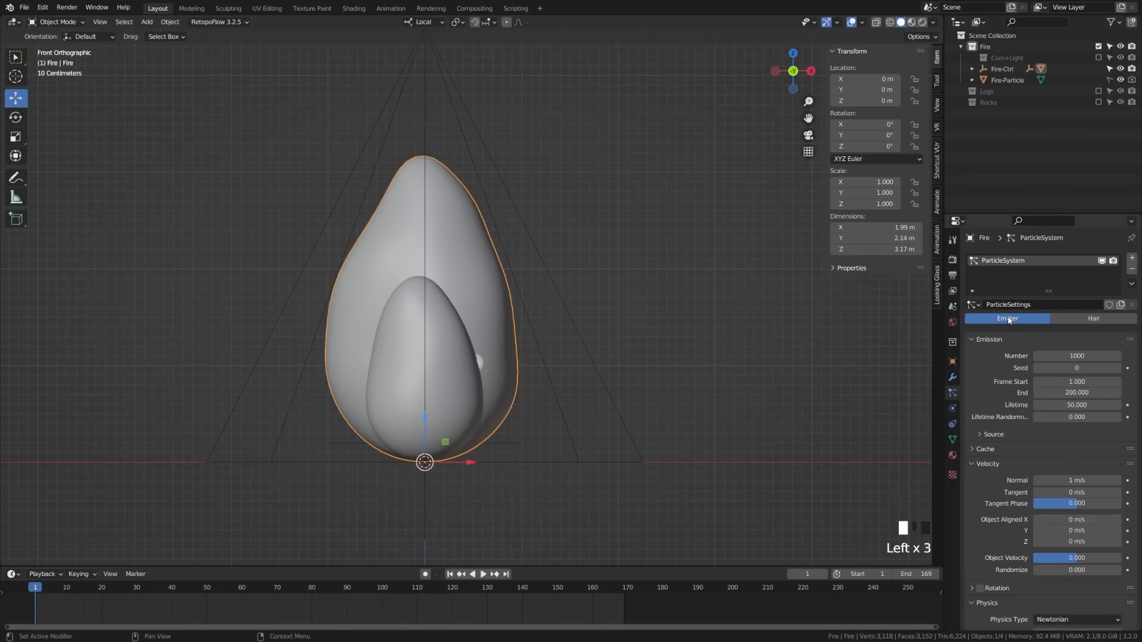
scroll(1022, 403, "down", 16)
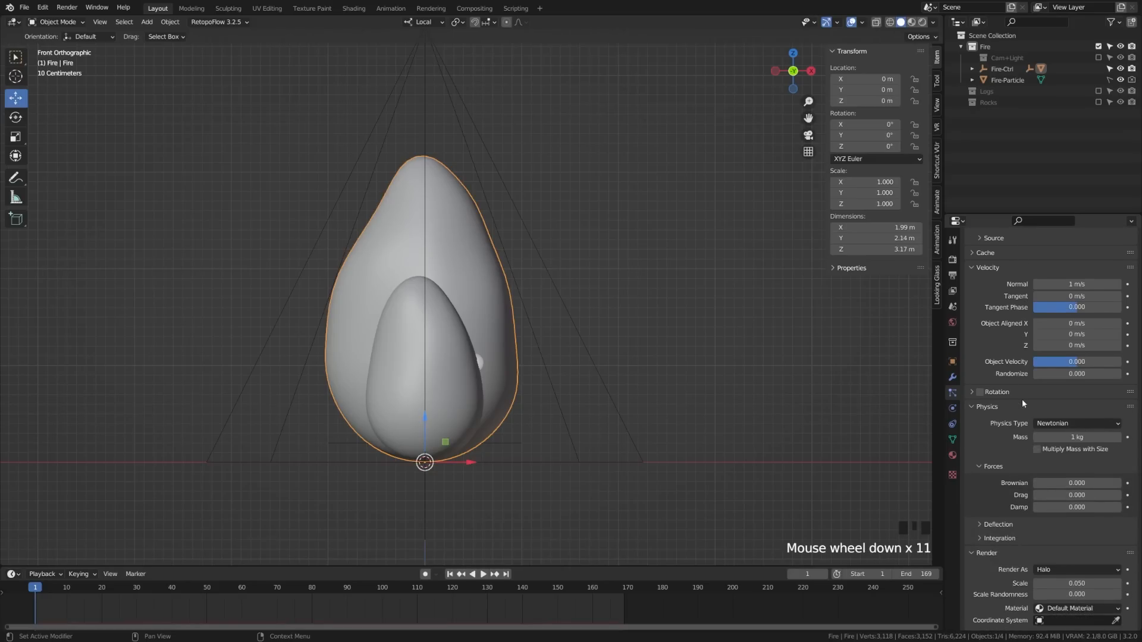
left_click(1066, 486)
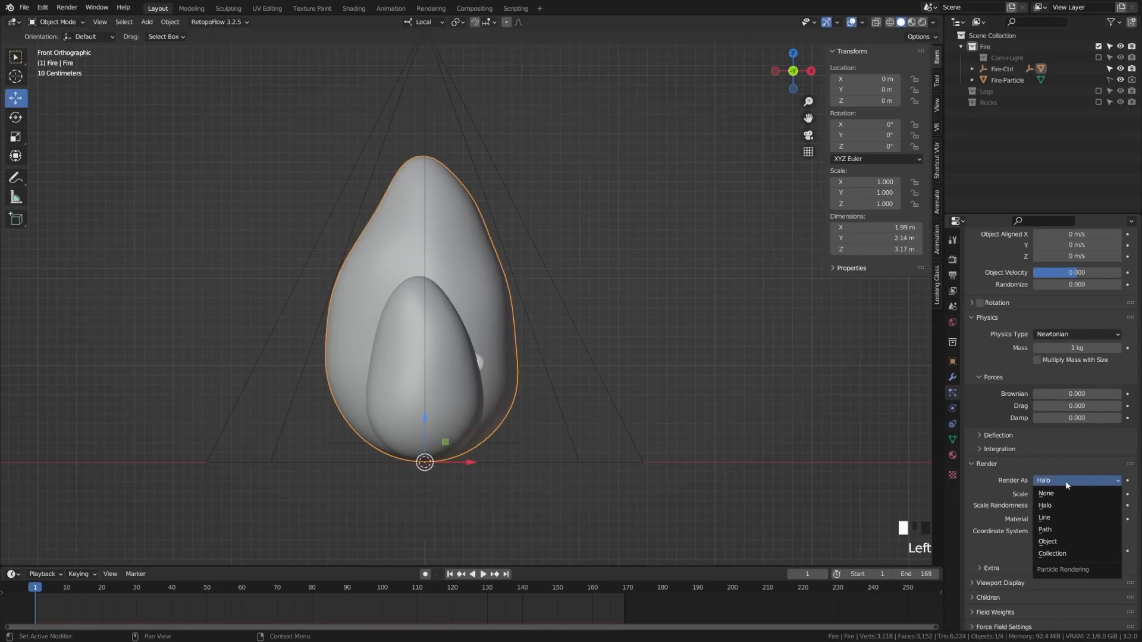
left_click(1058, 538)
left_click(1065, 561)
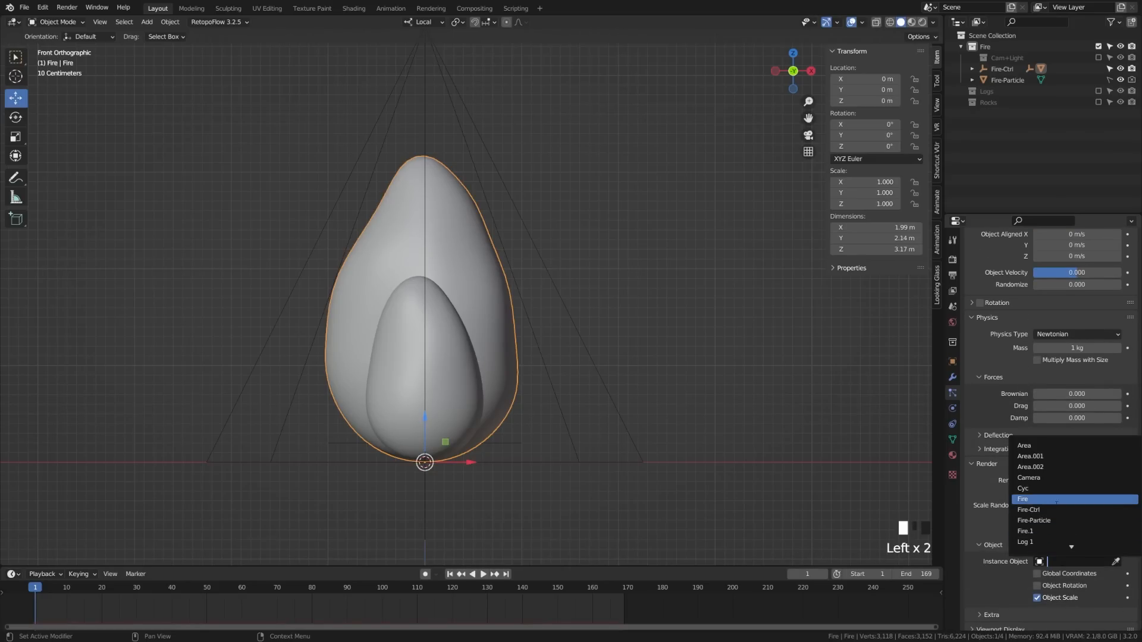
left_click(1059, 521)
- Play the animation and set the particles' render scale to 1
middle_click_drag(605, 534, 503, 464, "shift")
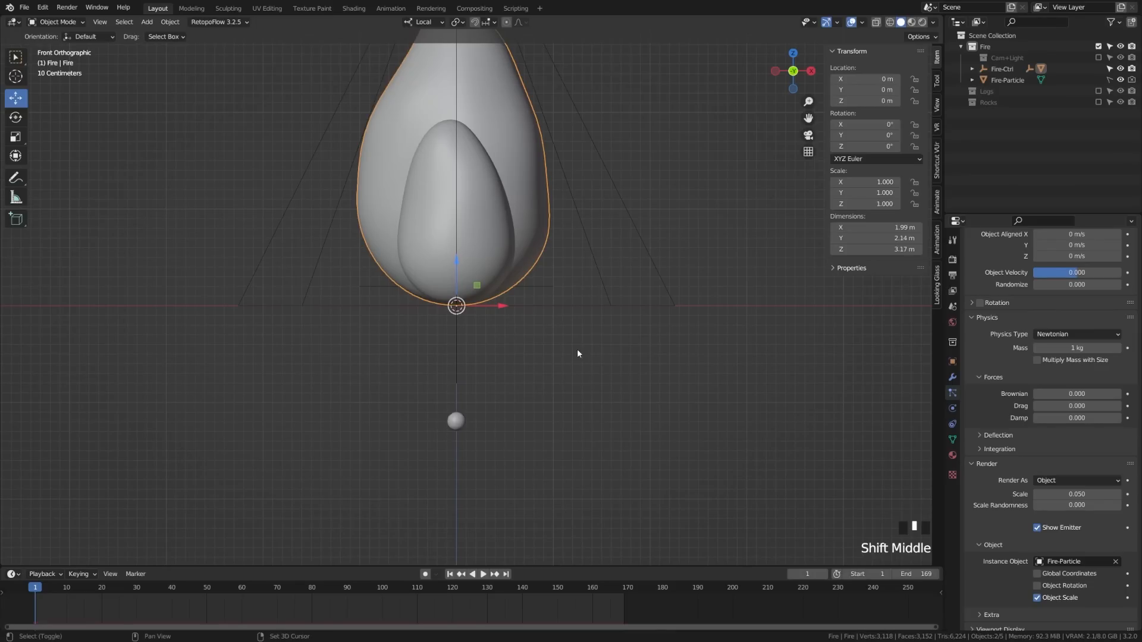
middle_click_drag(578, 353, 457, 555, "shift")
left_click(486, 575)
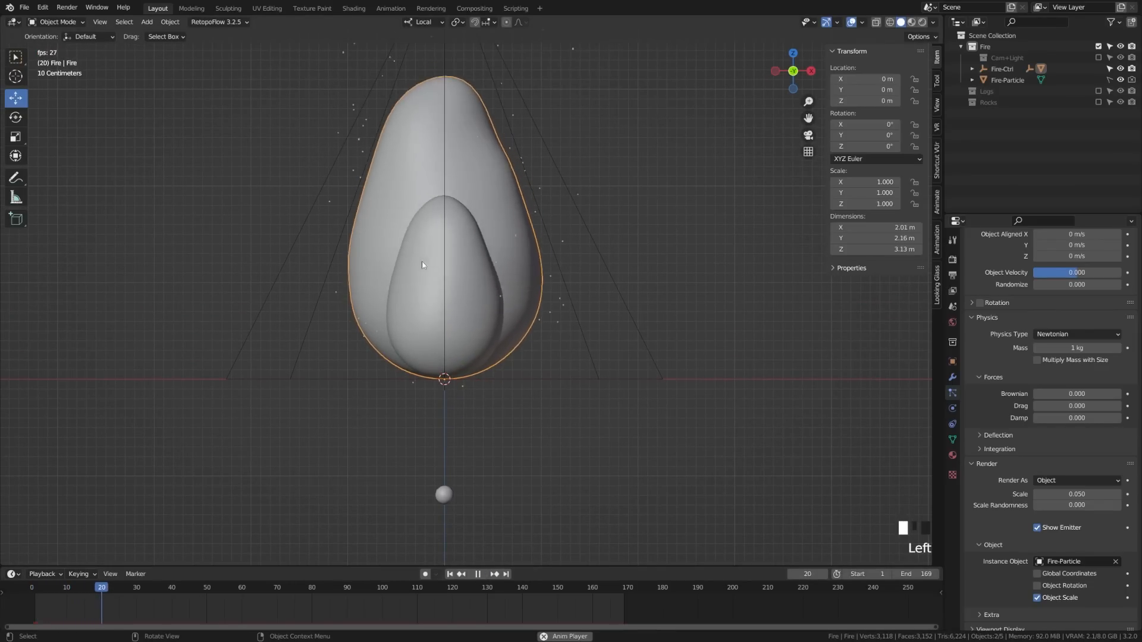
double_click(1054, 494)
type("1")
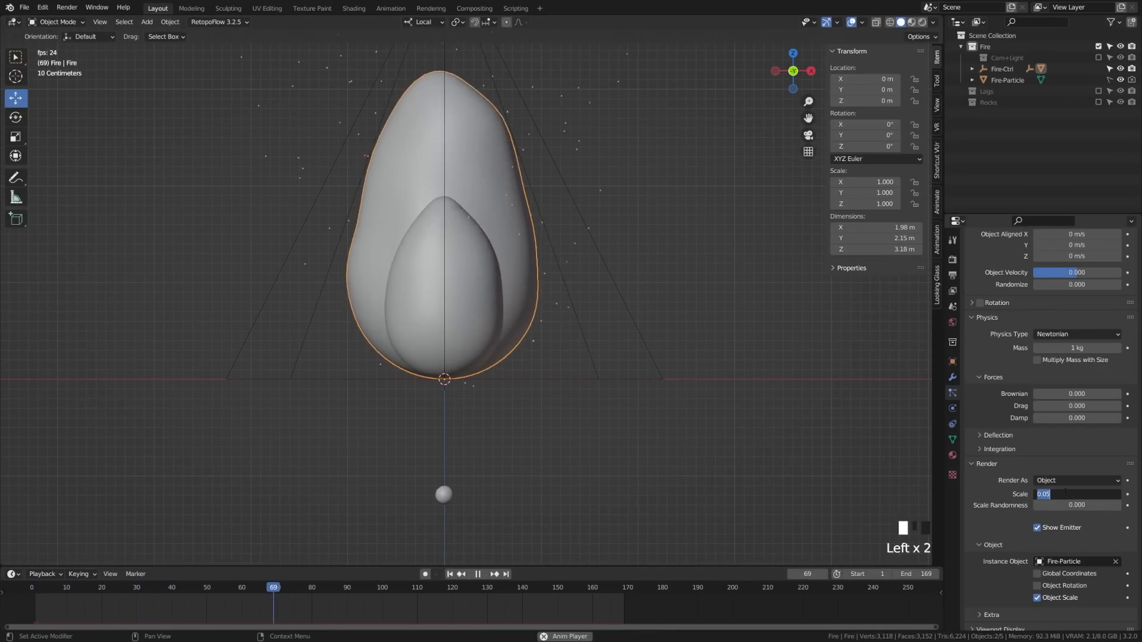
key("Return")
- Try a particle scale randomness of 0.5 and settle on 0.25 while the animation plays
left_click(1087, 505)
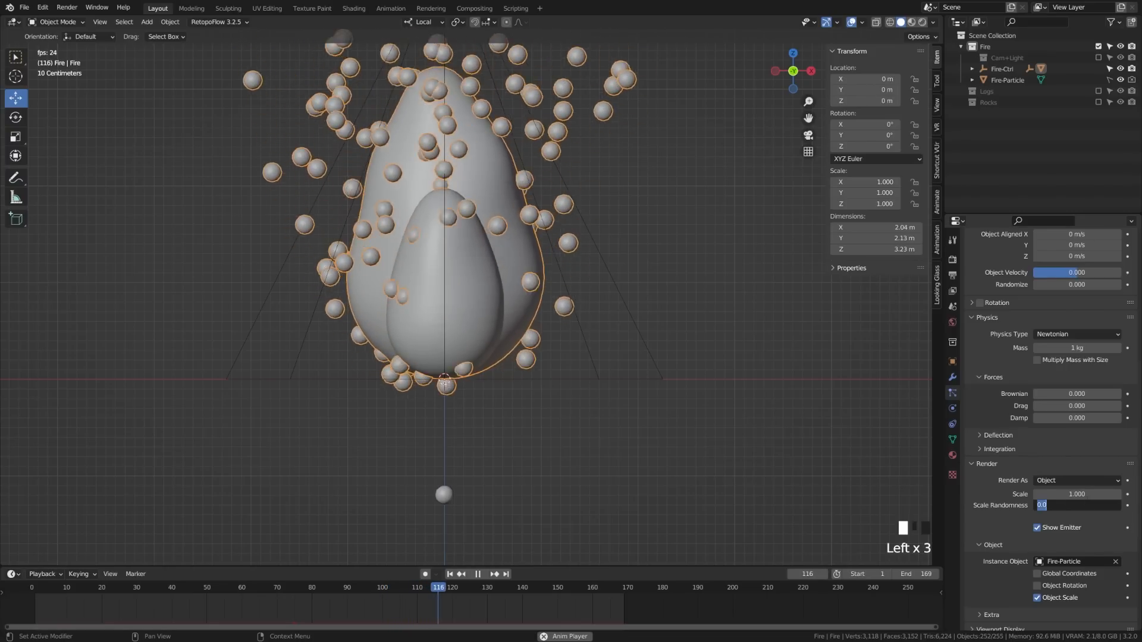
type(".5")
key("Return")
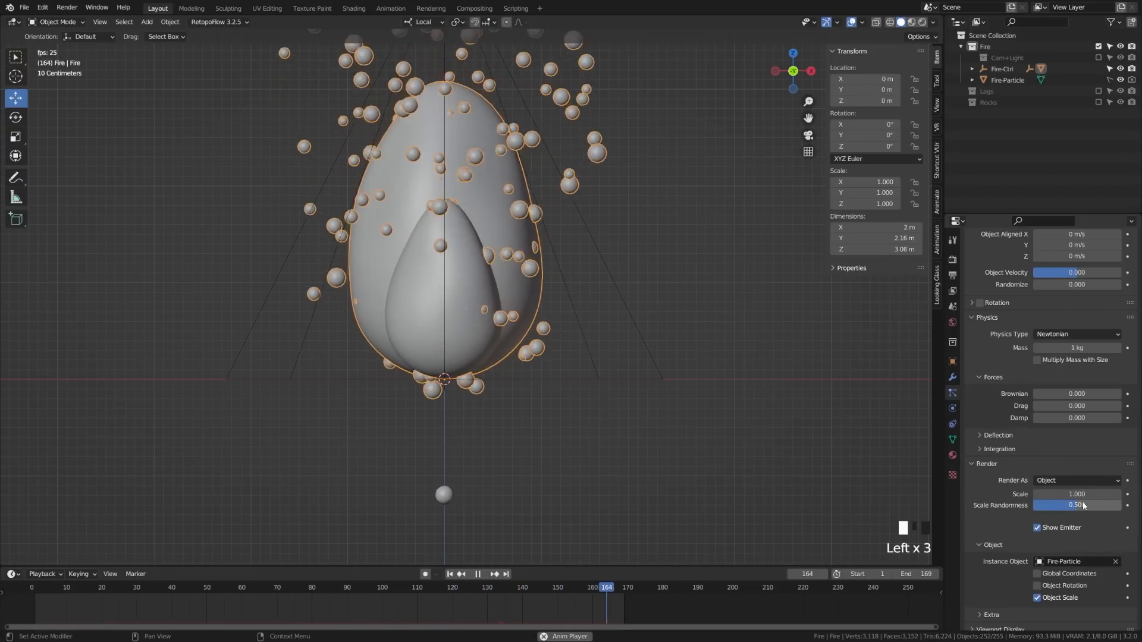
left_click(1087, 505)
type(".25")
key("Return")
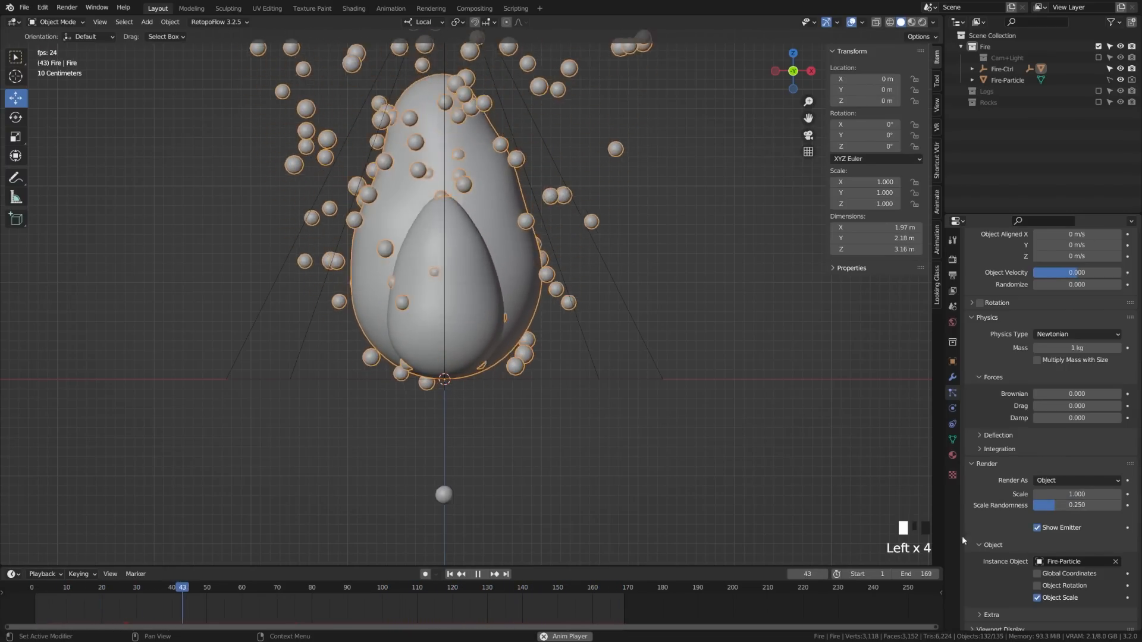
- Set the particle system's density vertex group to Fire, watch the emission from the flame and pause playback
scroll(1058, 533, "down", 4)
scroll(1058, 533, "down", 9)
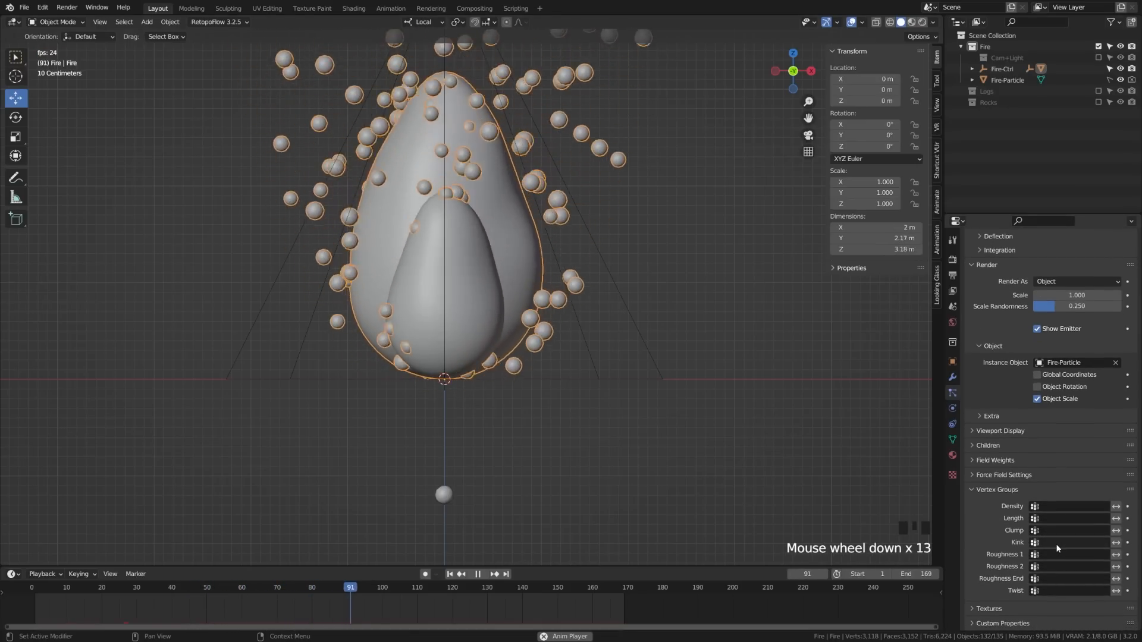
left_click(1052, 506)
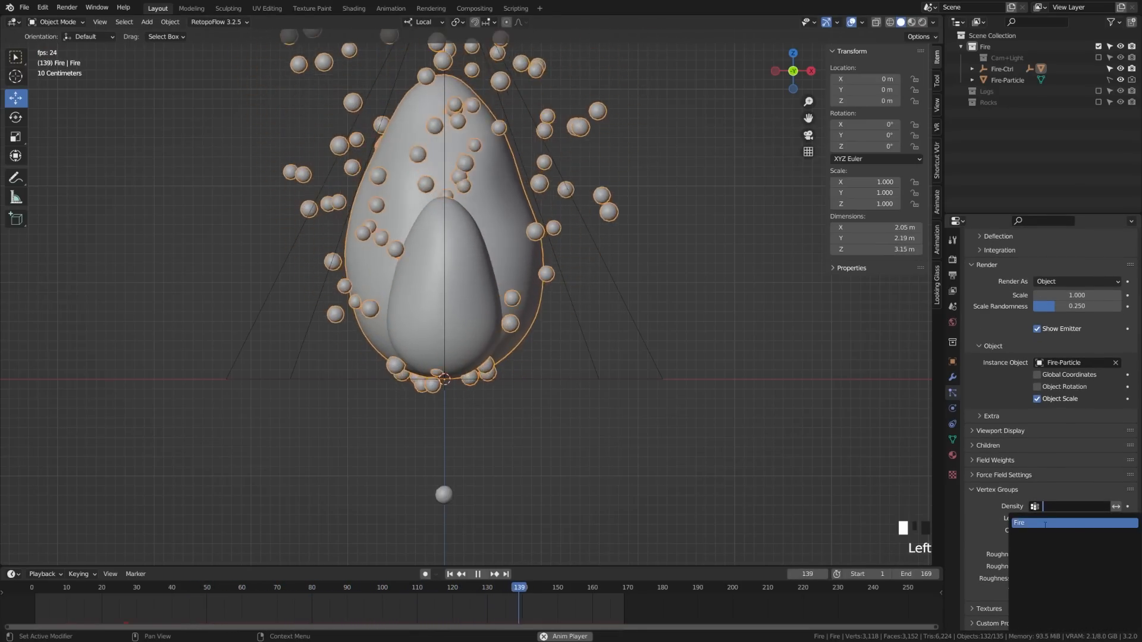
left_click(1053, 523)
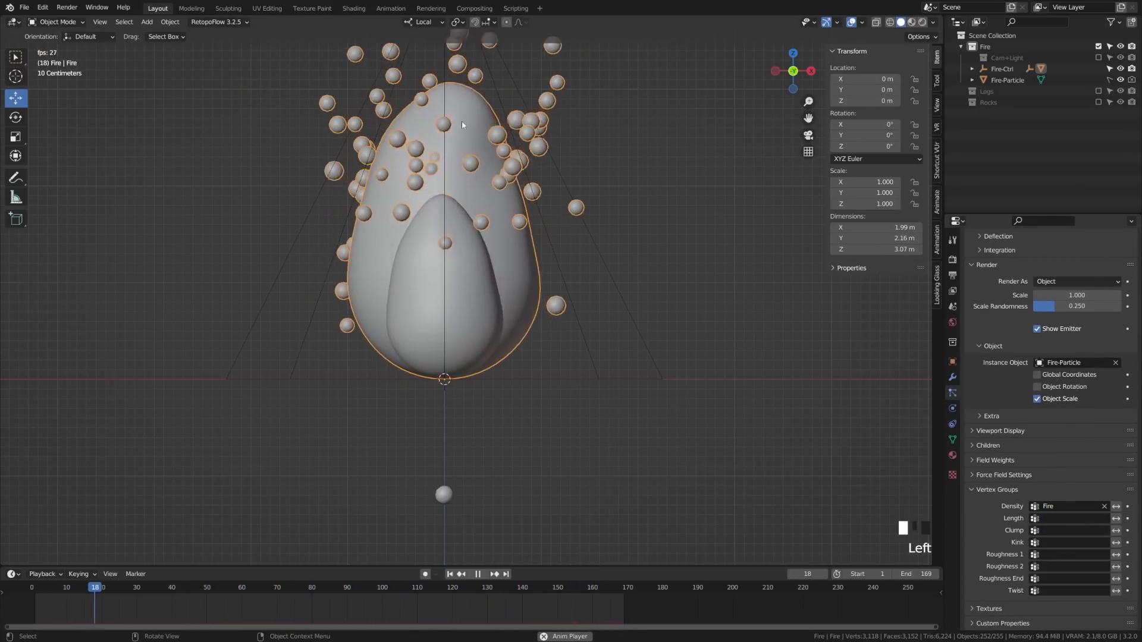
scroll(494, 415, "down", 2)
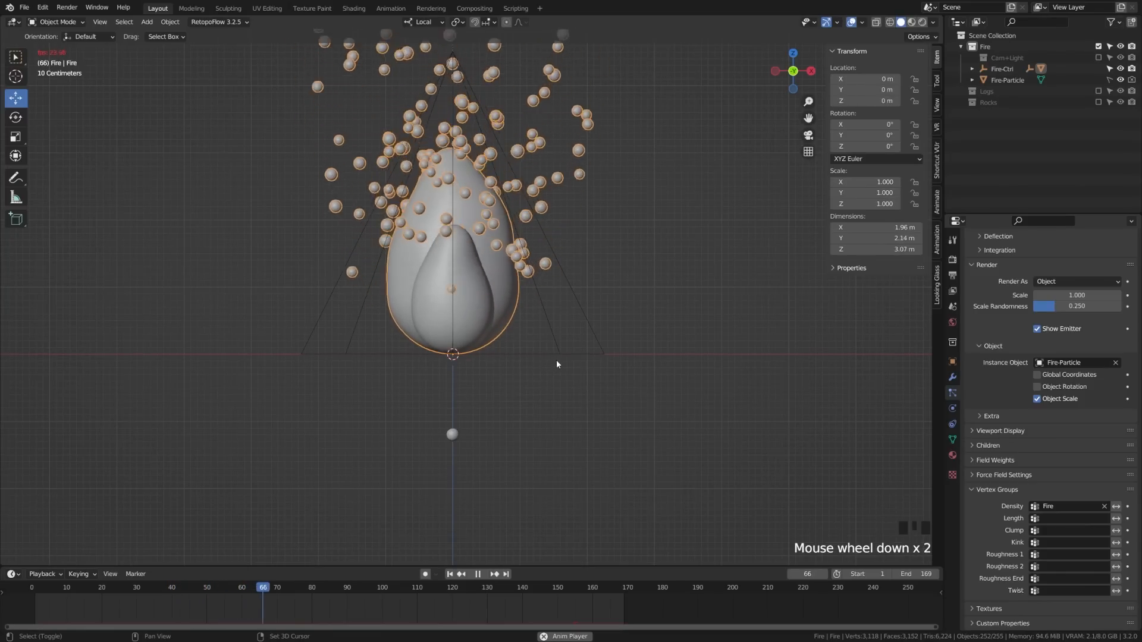
middle_click_drag(543, 383, 559, 406, "shift")
left_click(478, 574)
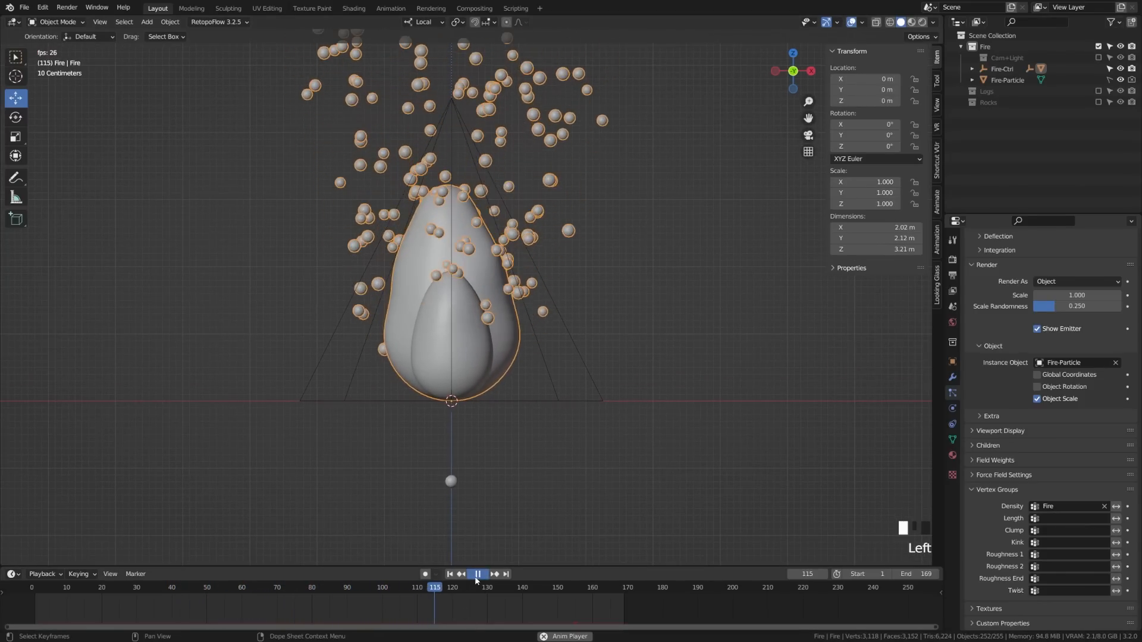
- Check the scene's gravity settings and play the animation to watch the particles' motion
left_click(983, 490)
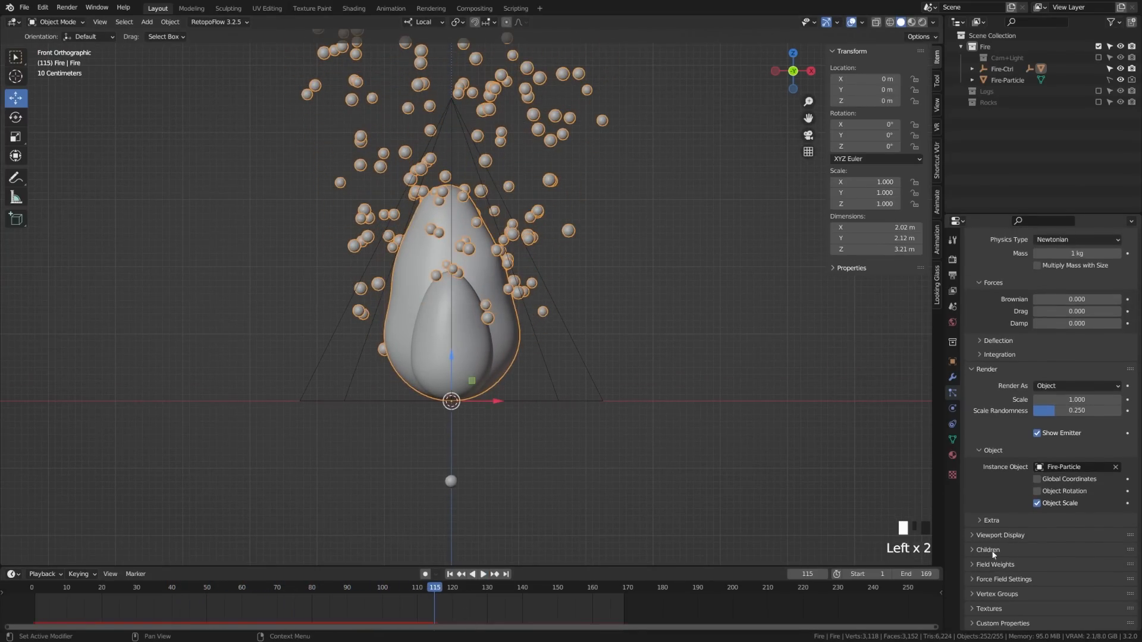
left_click(953, 306)
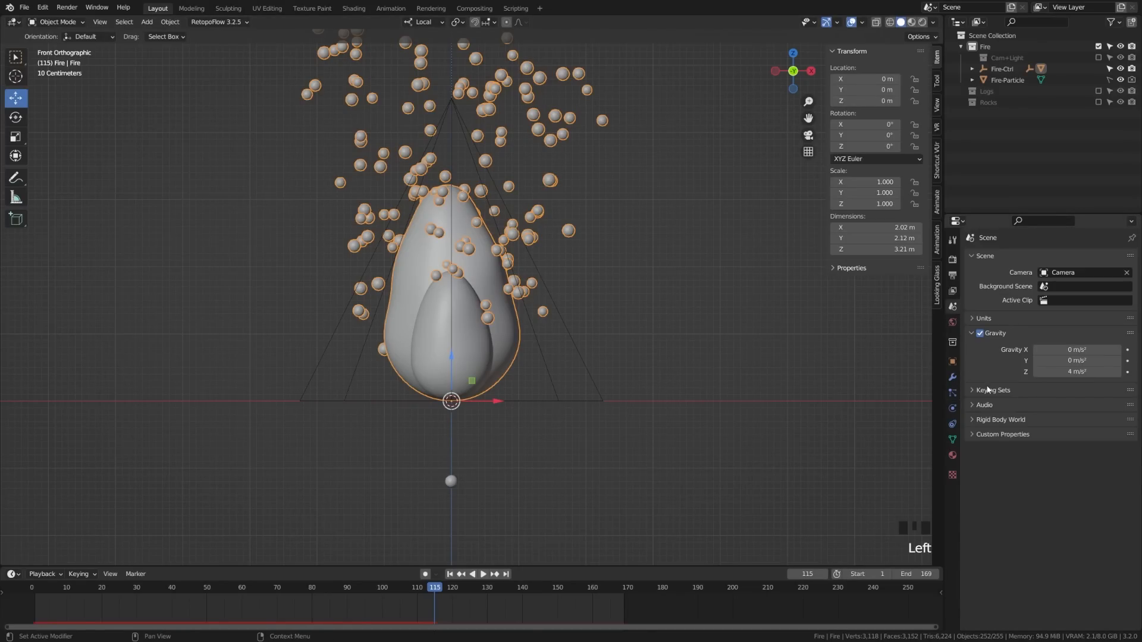
left_click(972, 334)
left_click(972, 334)
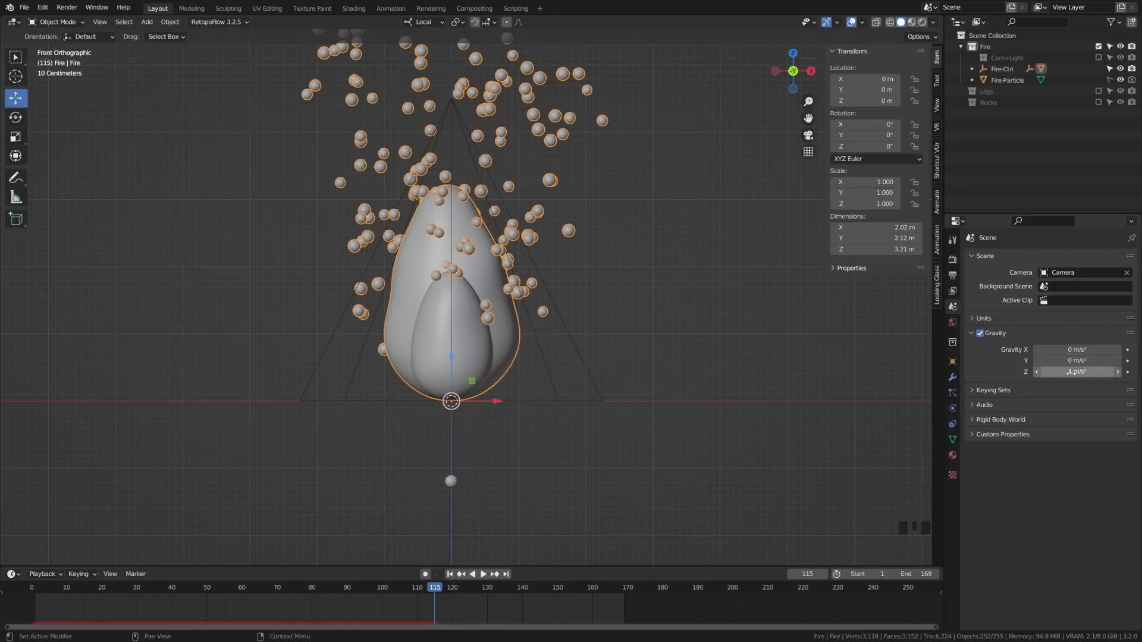
left_click(482, 574)
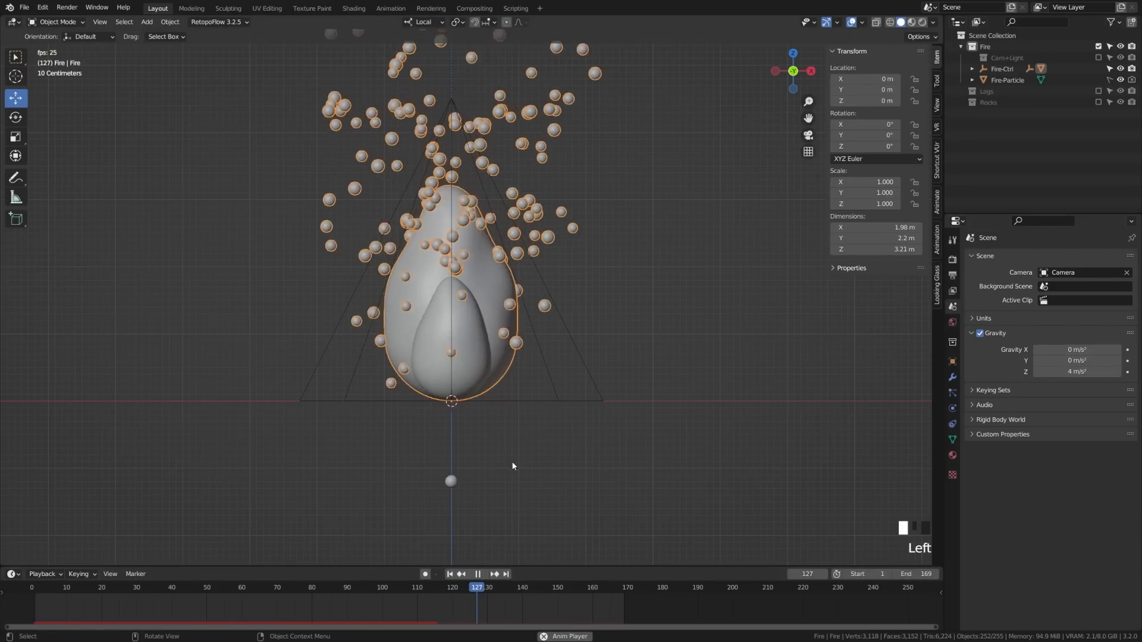
- Set the particle emission to 25 particles ending at frame 180 with a lifetime of 25, and inspect the flame in perspective
left_click(953, 393)
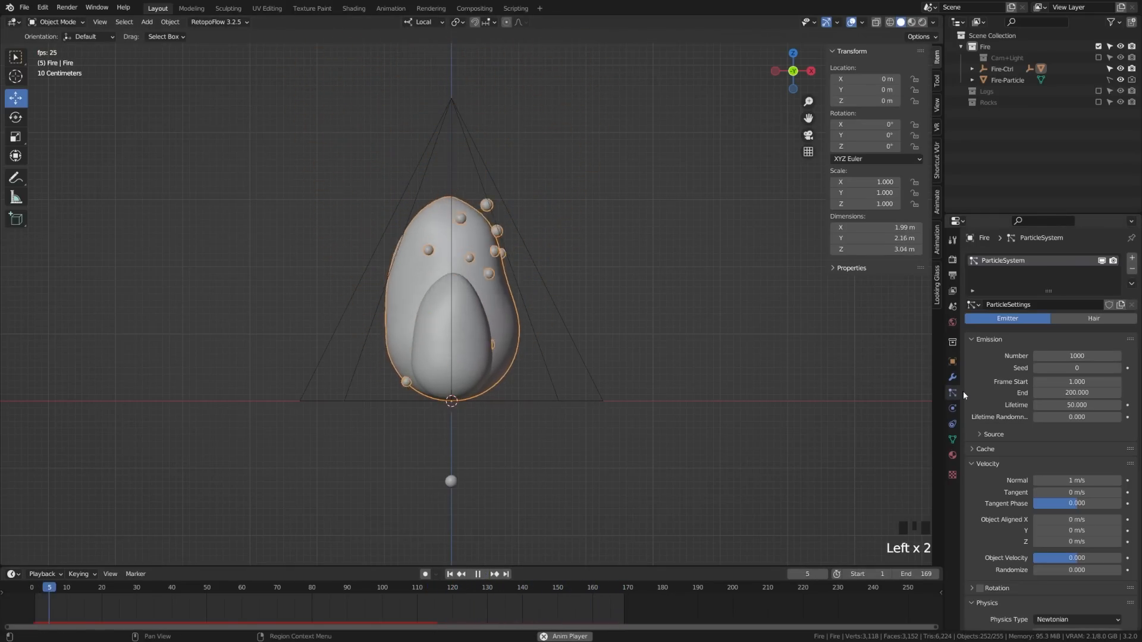
left_click(1080, 356)
type("25")
key("Return")
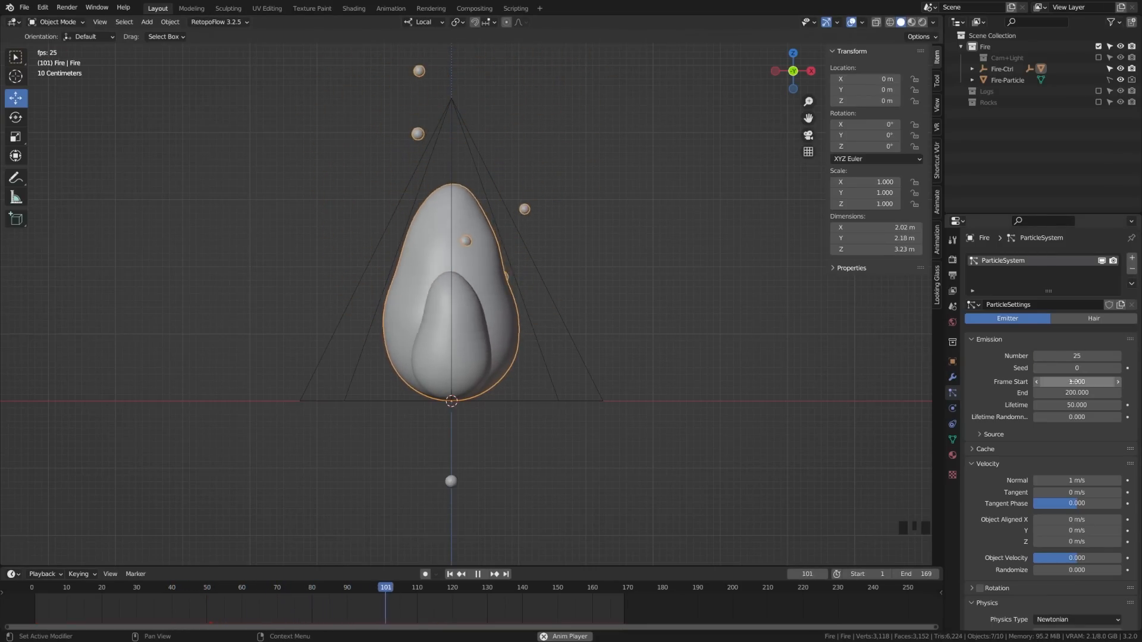
left_click(1077, 393)
type("50")
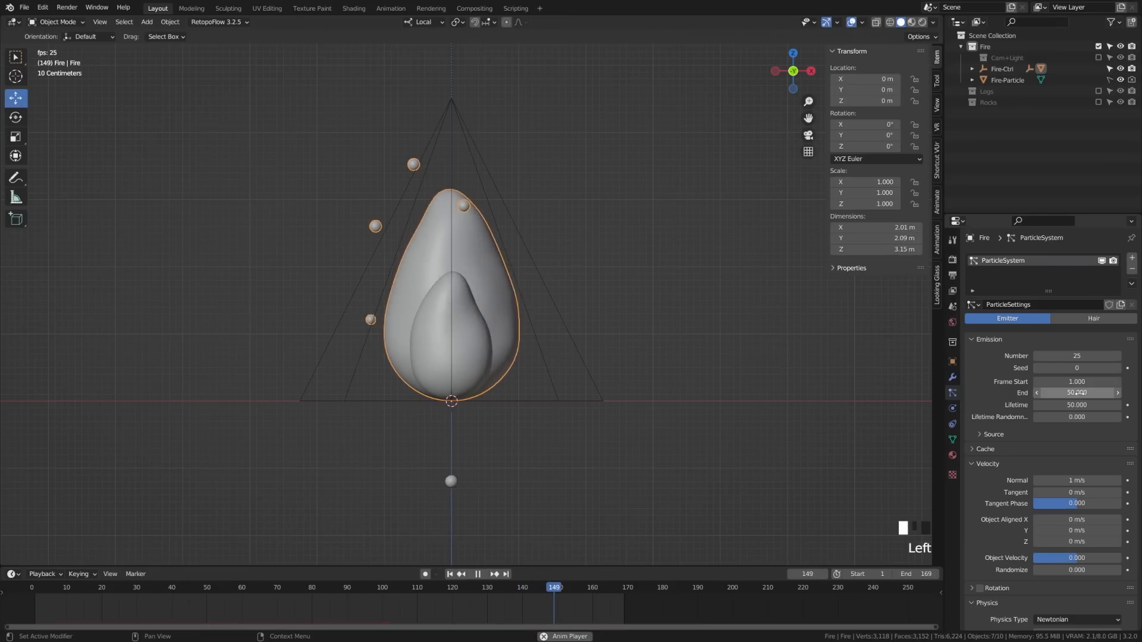
key("Return")
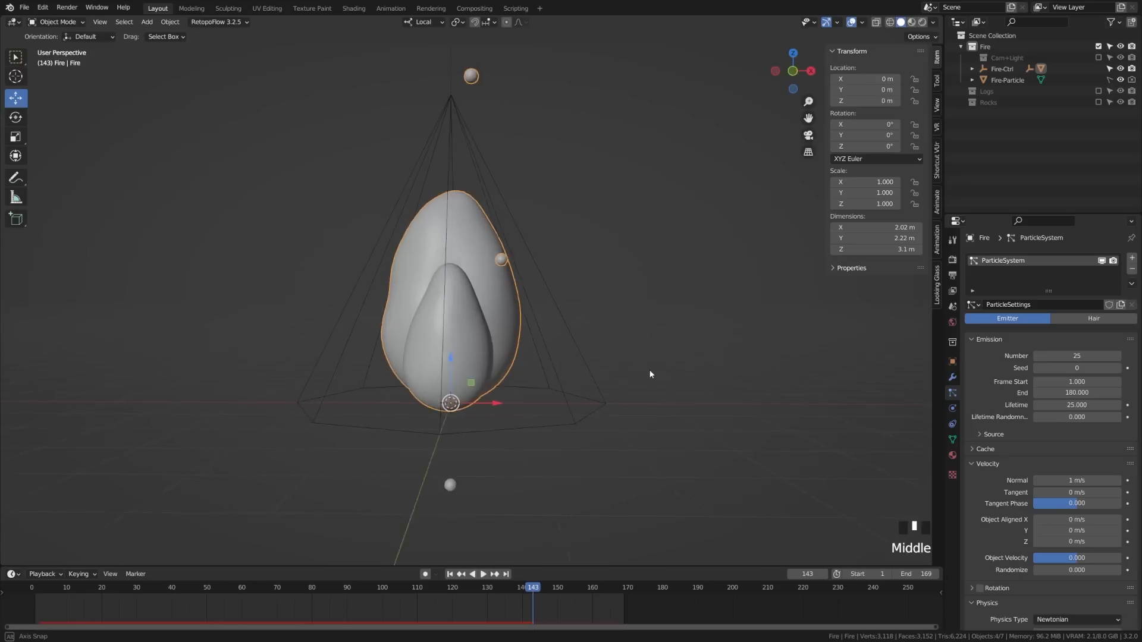
middle_click_drag(650, 377, 612, 395)
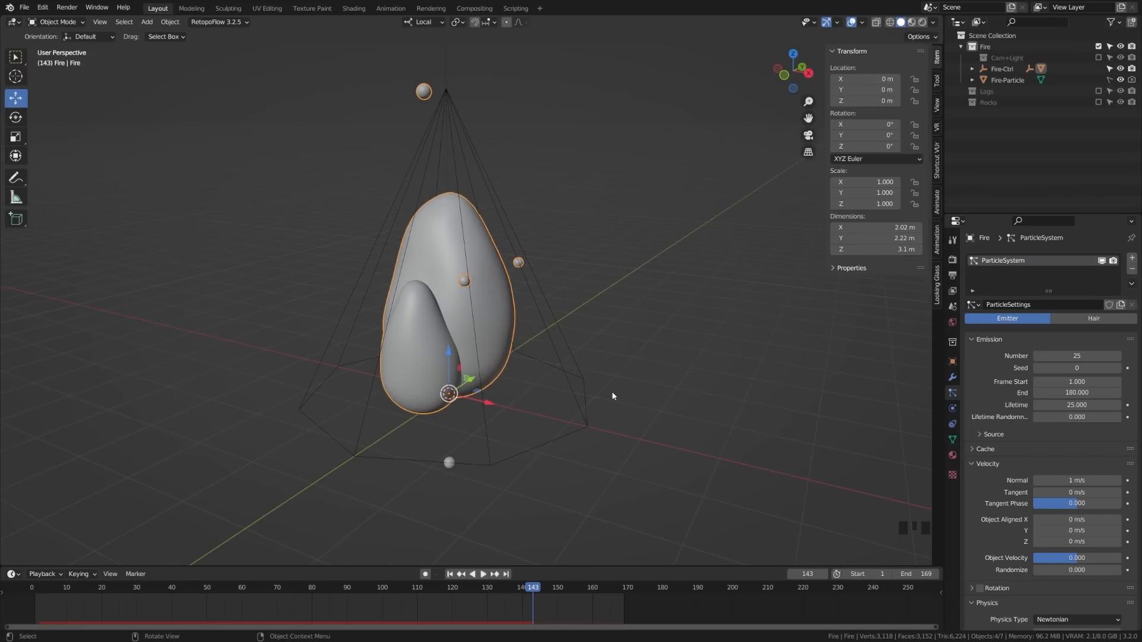
scroll(613, 396, "down", 3)
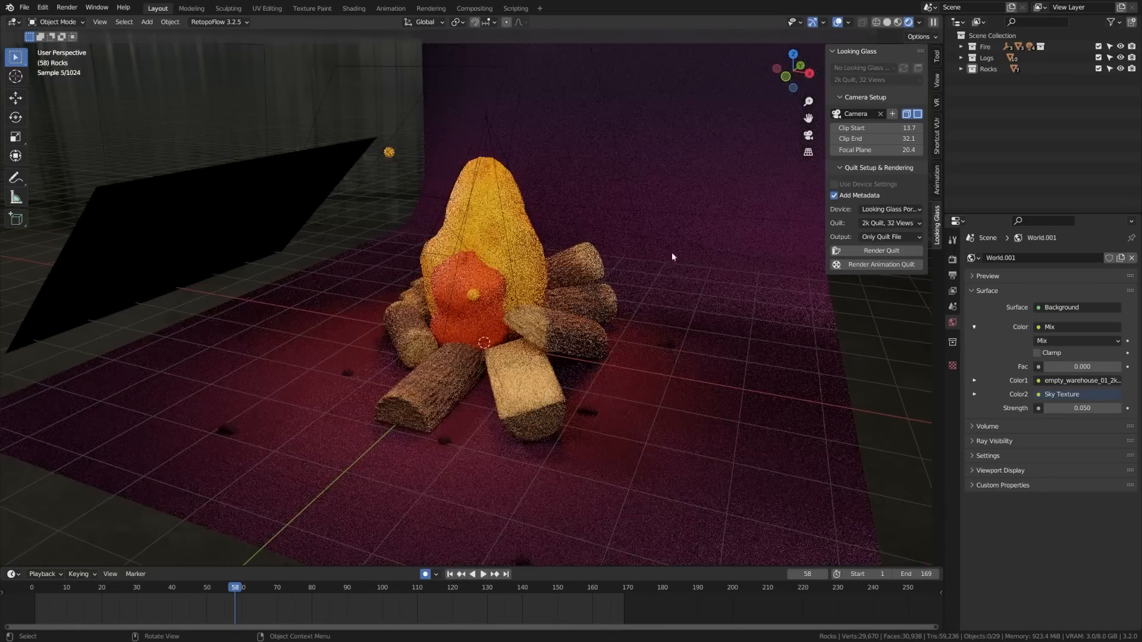
- Split the 3D viewport of the campfire scene into two side-by-side areas and reframe the rendered view
middle_click_drag(635, 385, 652, 390, "shift")
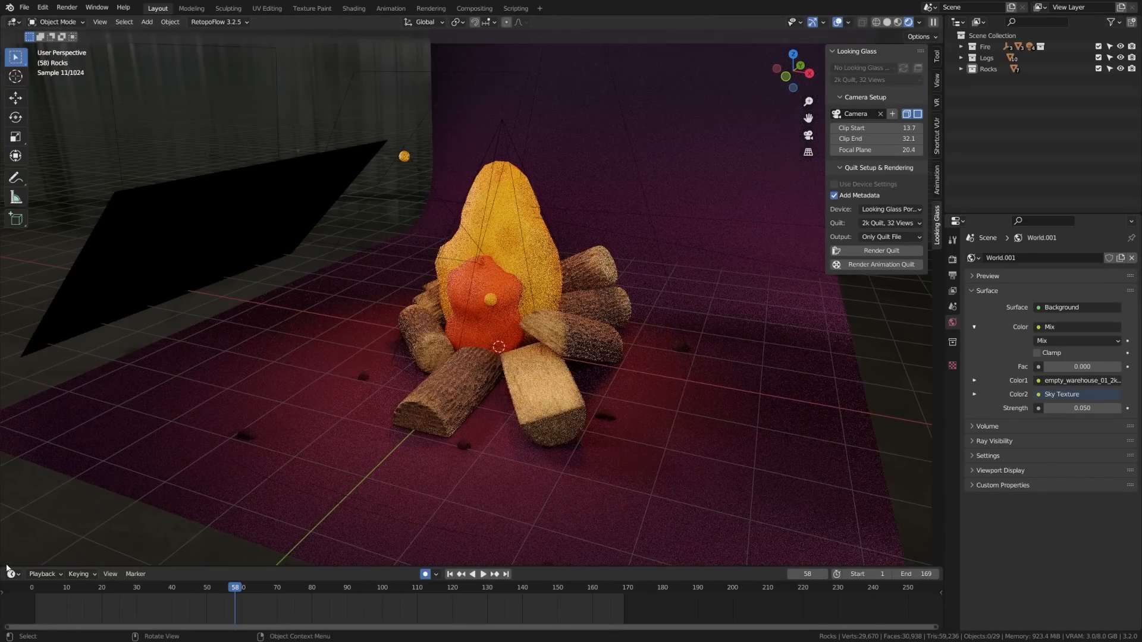
left_click_drag(65, 562, 378, 562)
scroll(698, 413, "up", 4)
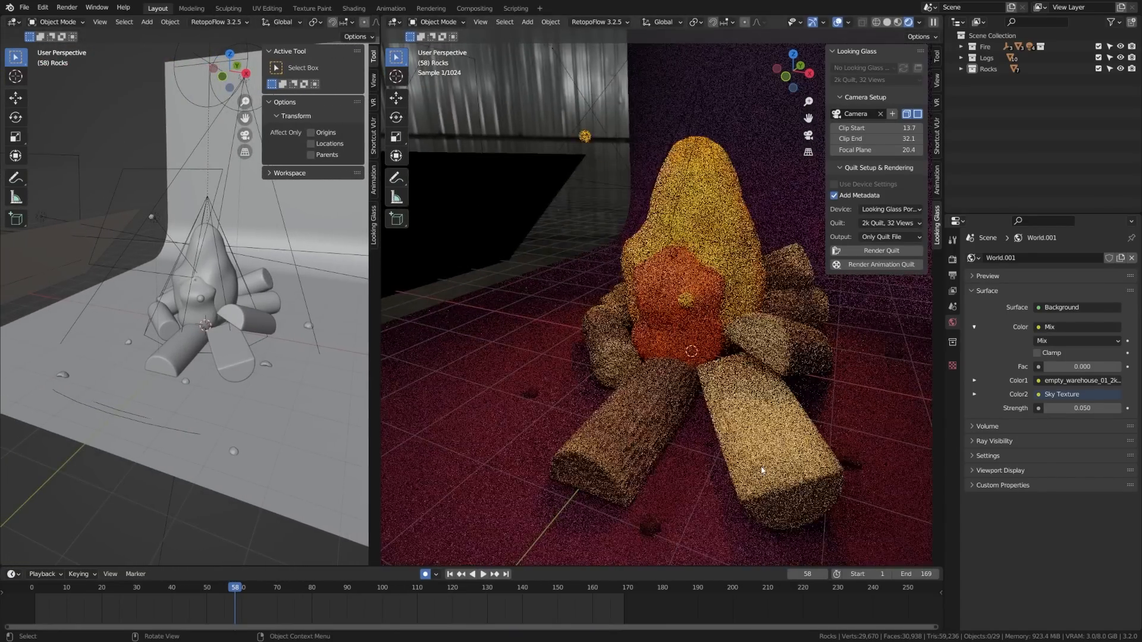
mouse_move(622, 455)
middle_mouse_down()
mouse_move(705, 465)
mouse_move(643, 437)
mouse_move(590, 437)
mouse_move(601, 458)
middle_mouse_up()
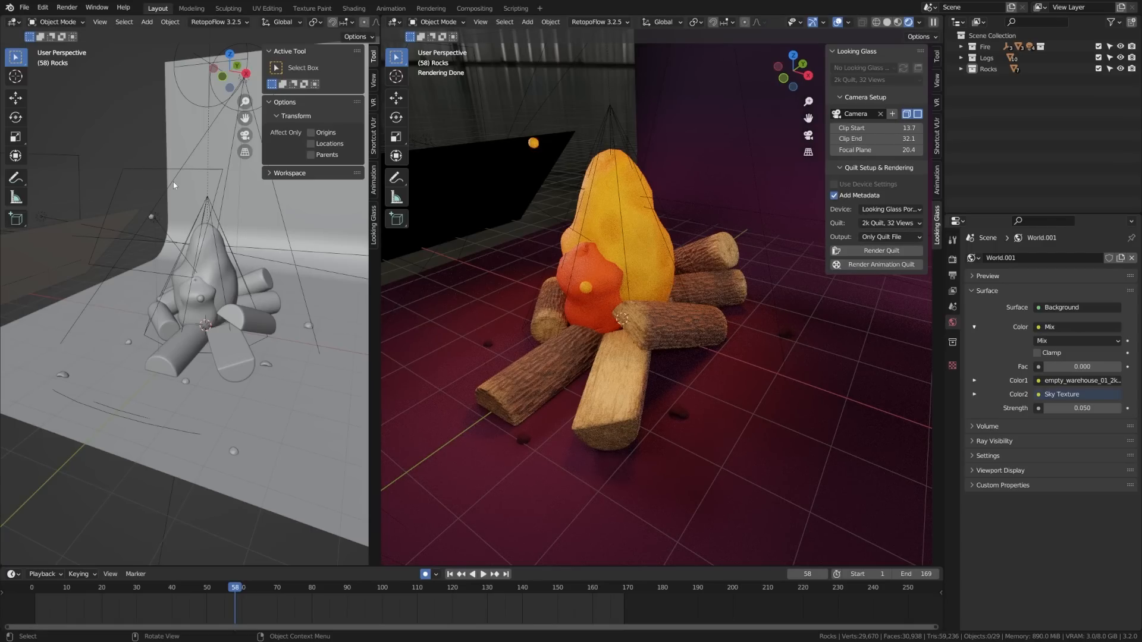
- Change the new area beside the rendered view to the Compositor, hide its sidebar and widen it
left_click(12, 22)
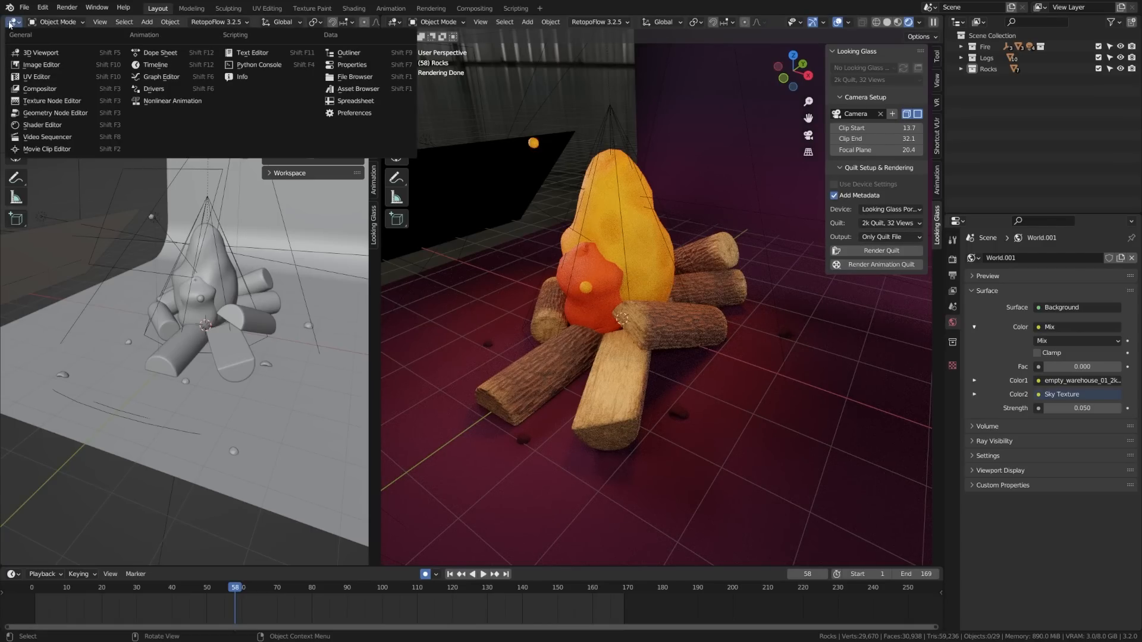
left_click(68, 88)
key("n")
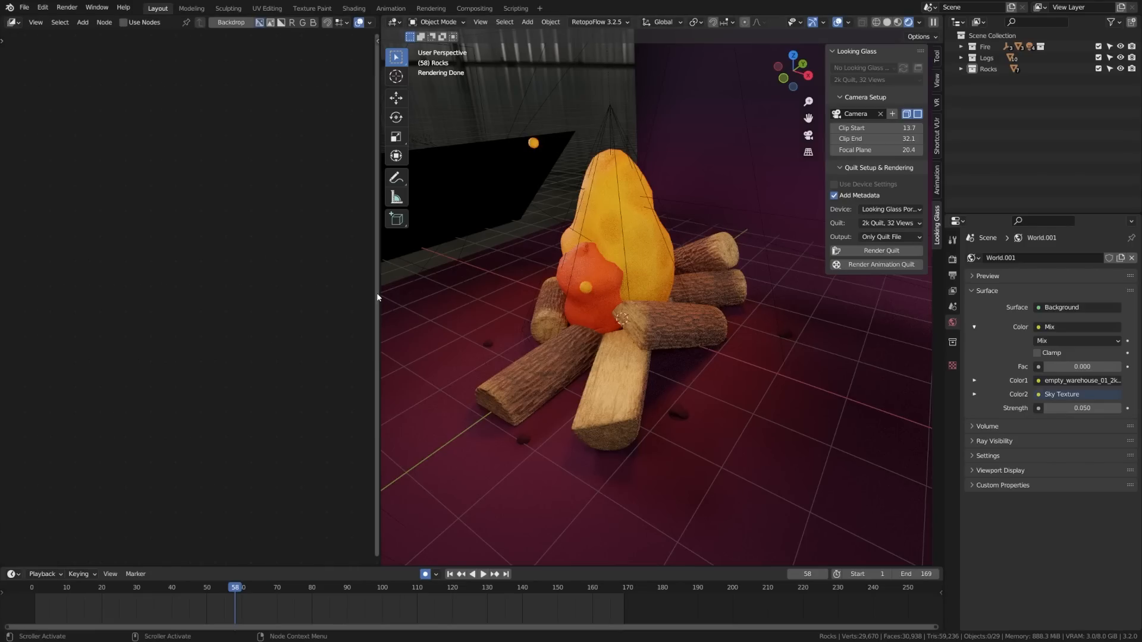
left_click_drag(378, 295, 479, 329)
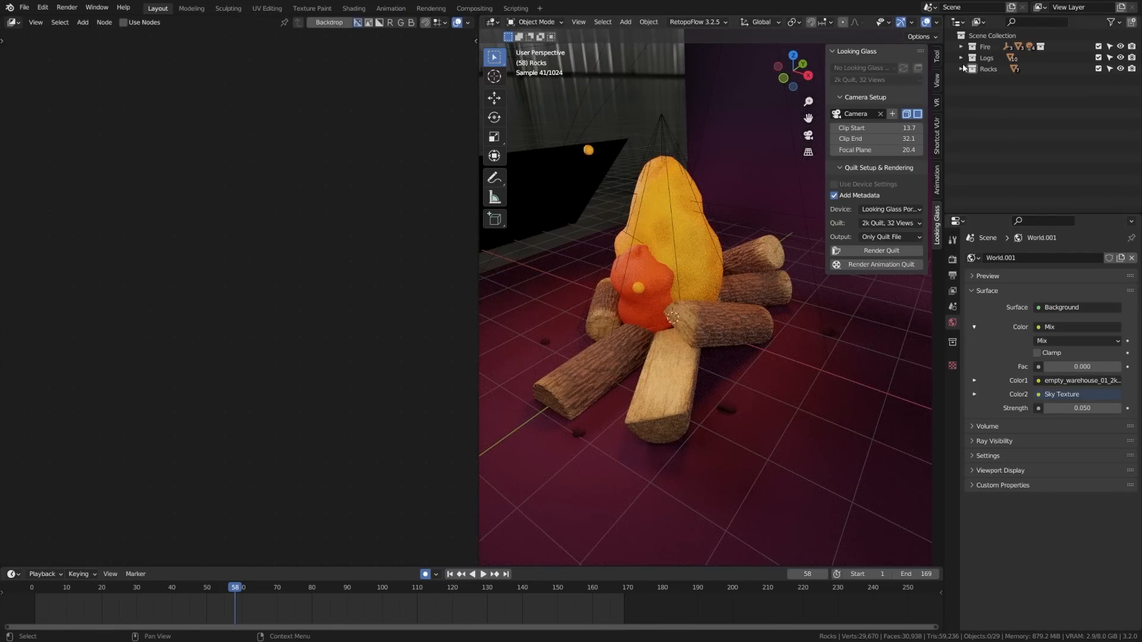
- Expand the Fire collection, select the Spot light above the campfire and try moving it to examine its effect
left_click(960, 46)
scroll(684, 232, "down", 4)
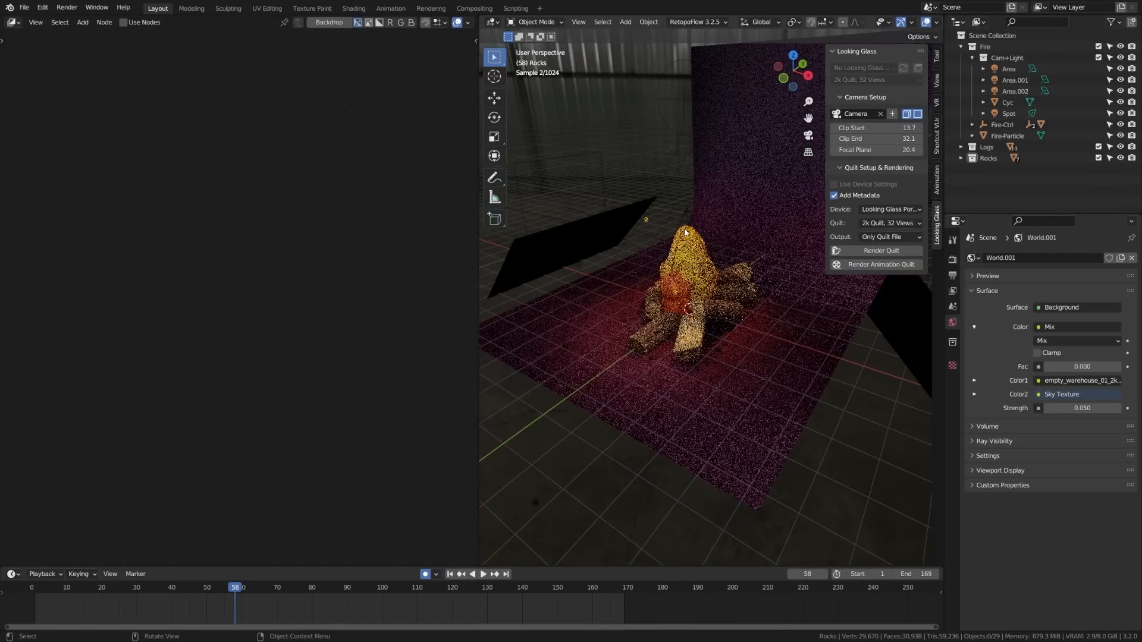
scroll(685, 232, "up", 3)
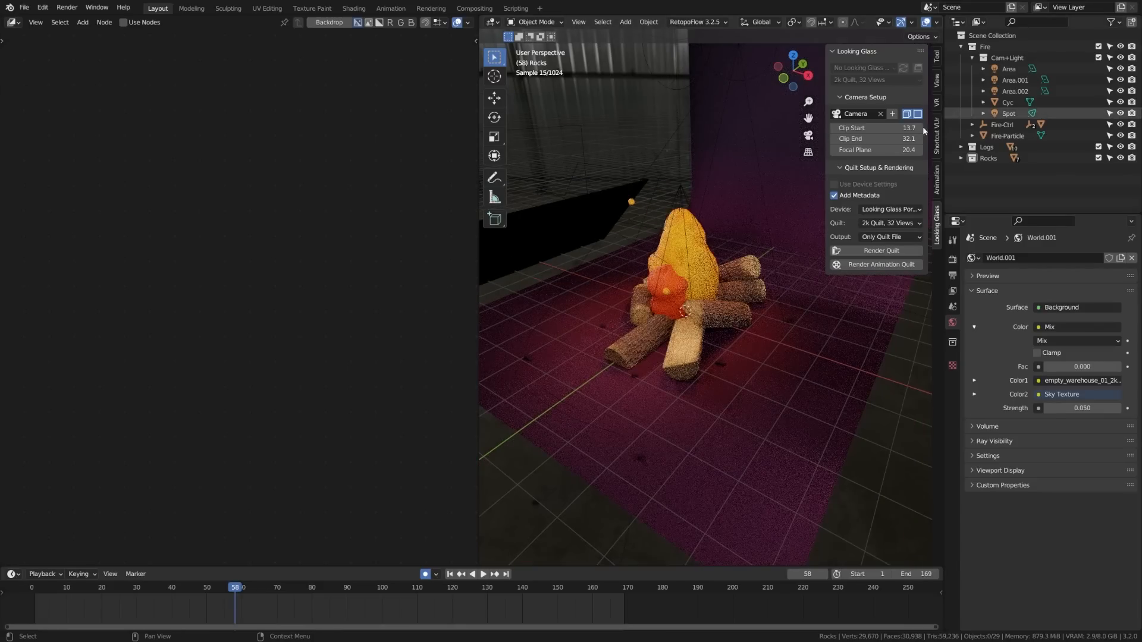
left_click(719, 107)
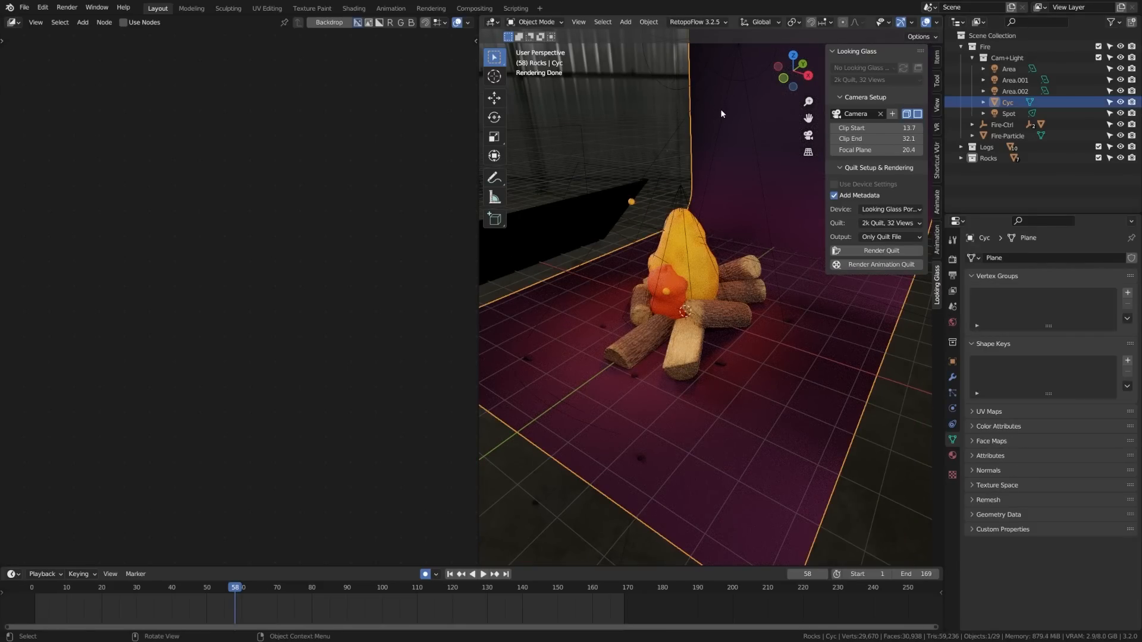
left_click(724, 129)
key("g")
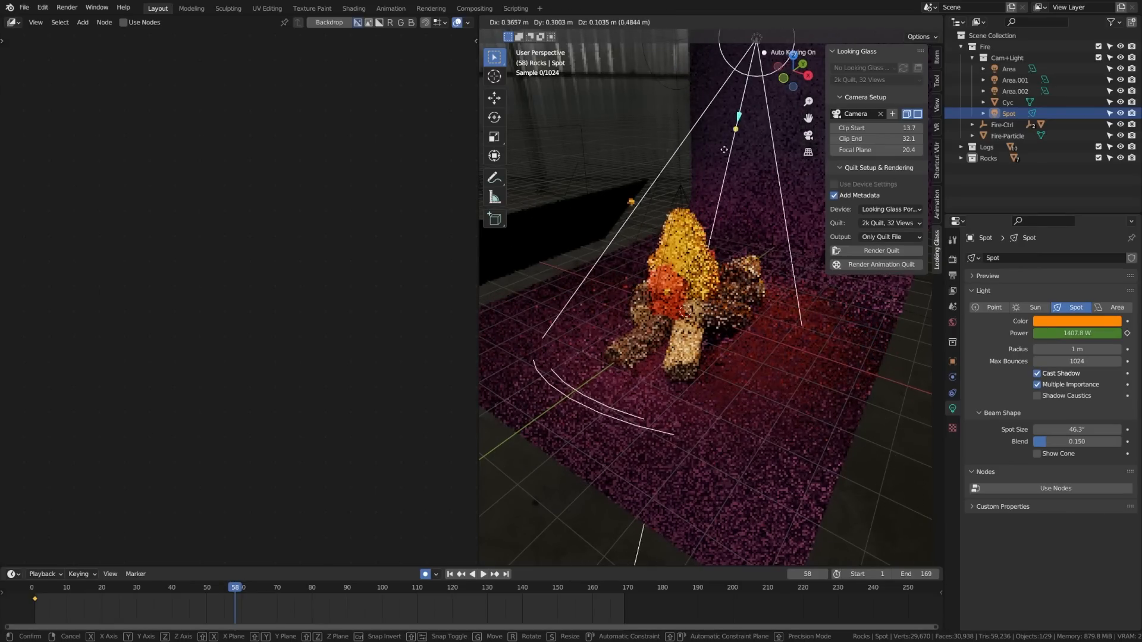
right_click(738, 168)
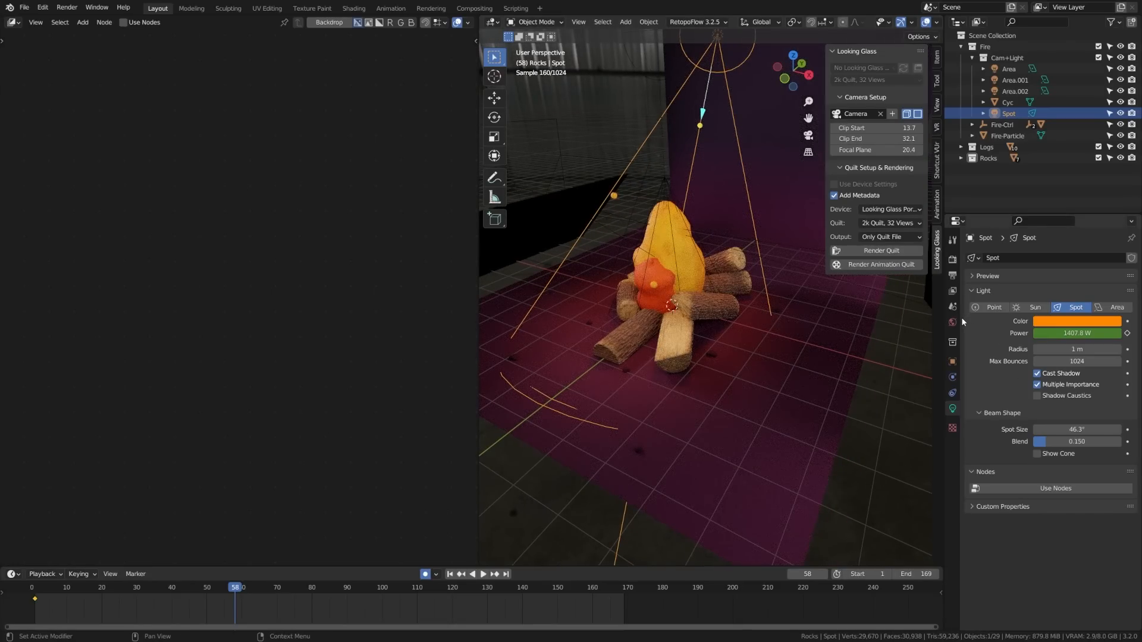
- Replace the view layer's existing light group with a new one named Fire-1
left_click(953, 291)
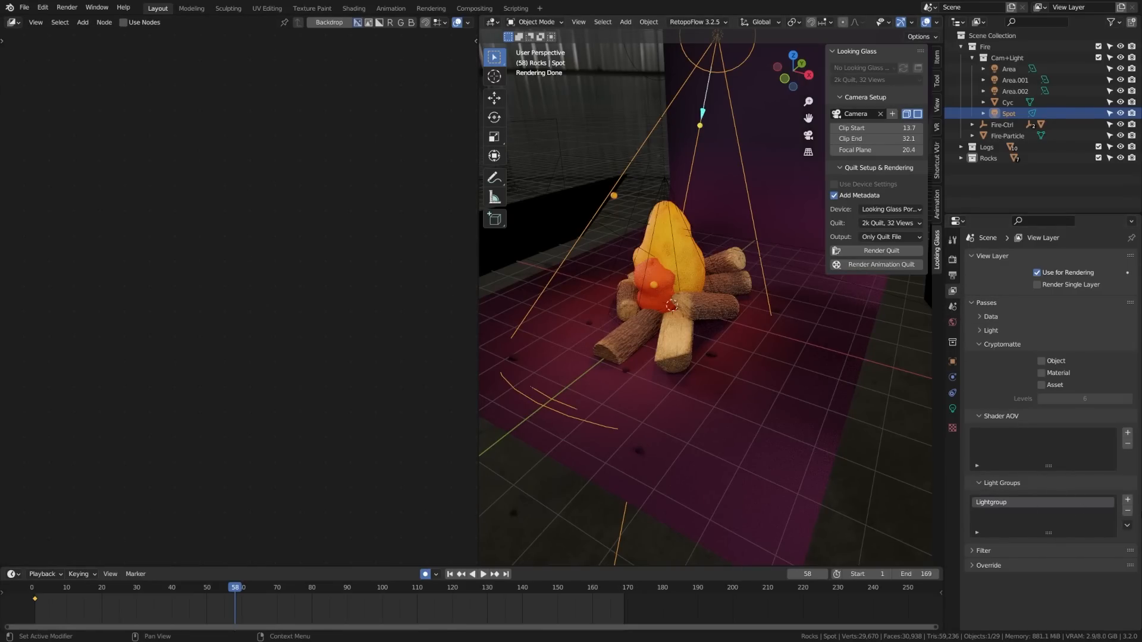
left_click(1127, 510)
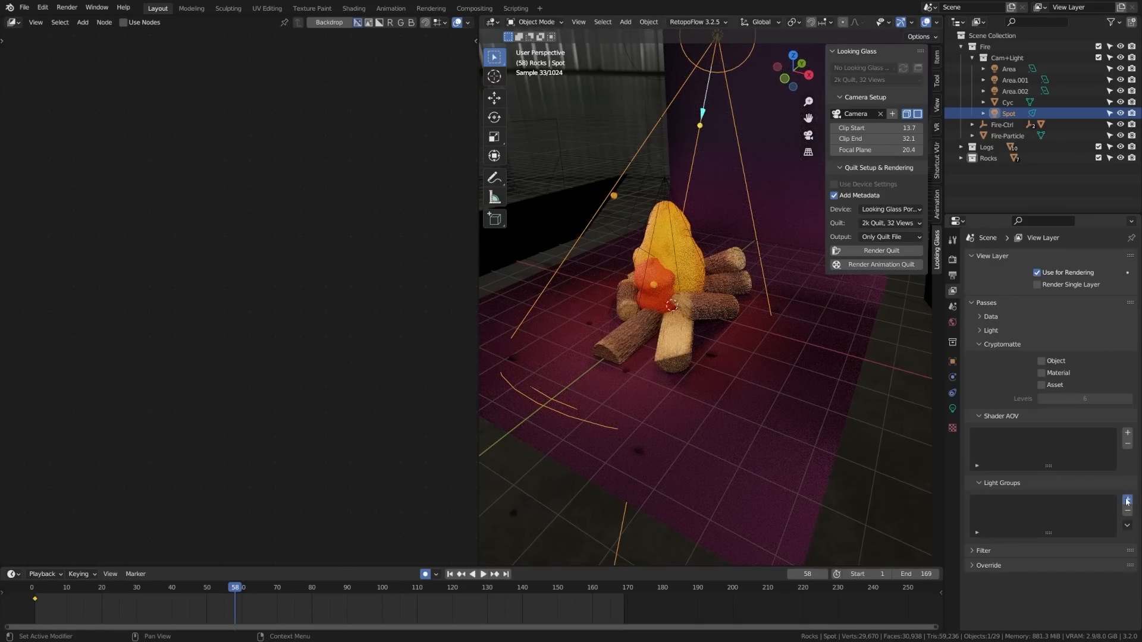
left_click(1126, 500)
double_click(994, 503)
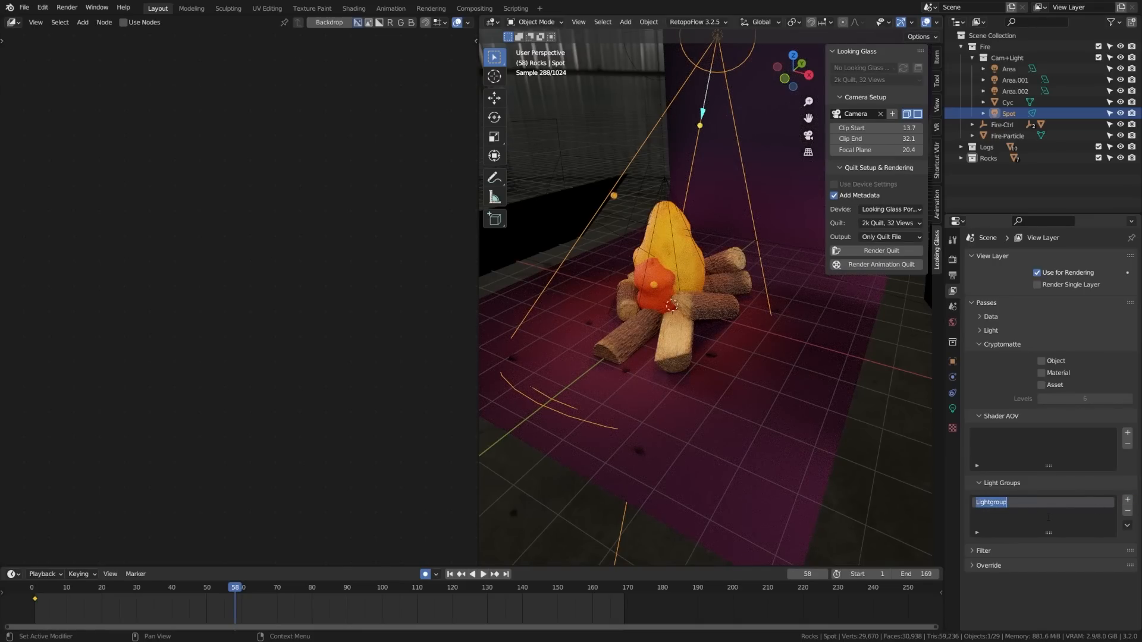
type("Fire-1")
- Add a second light group named Fire-2 to the view layer
left_click(1127, 500)
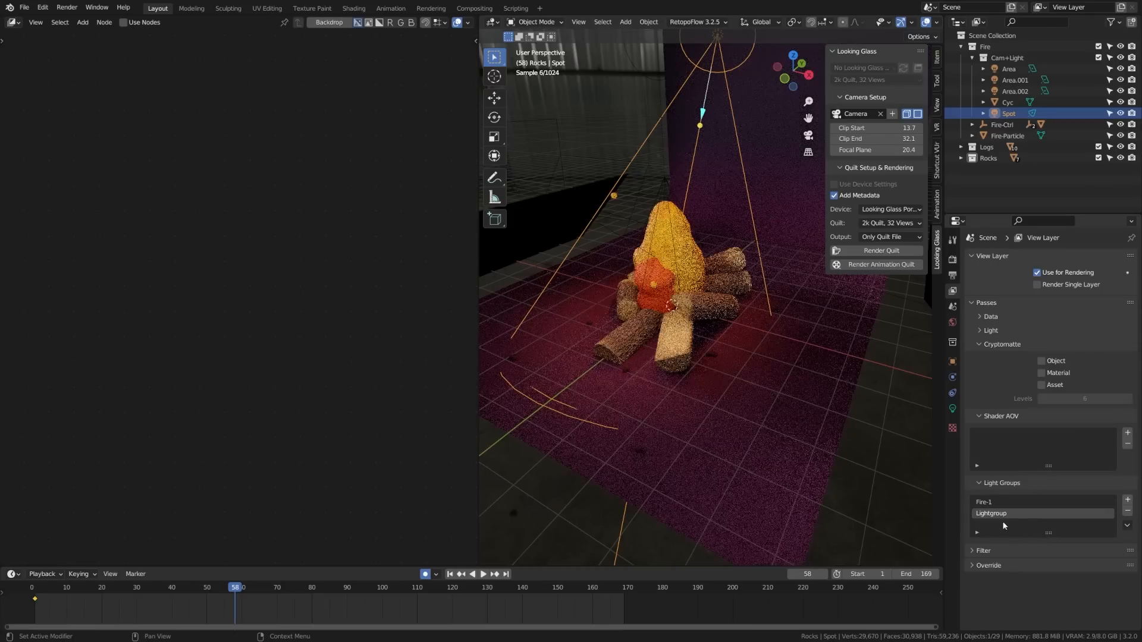
double_click(991, 514)
type("Fire-2")
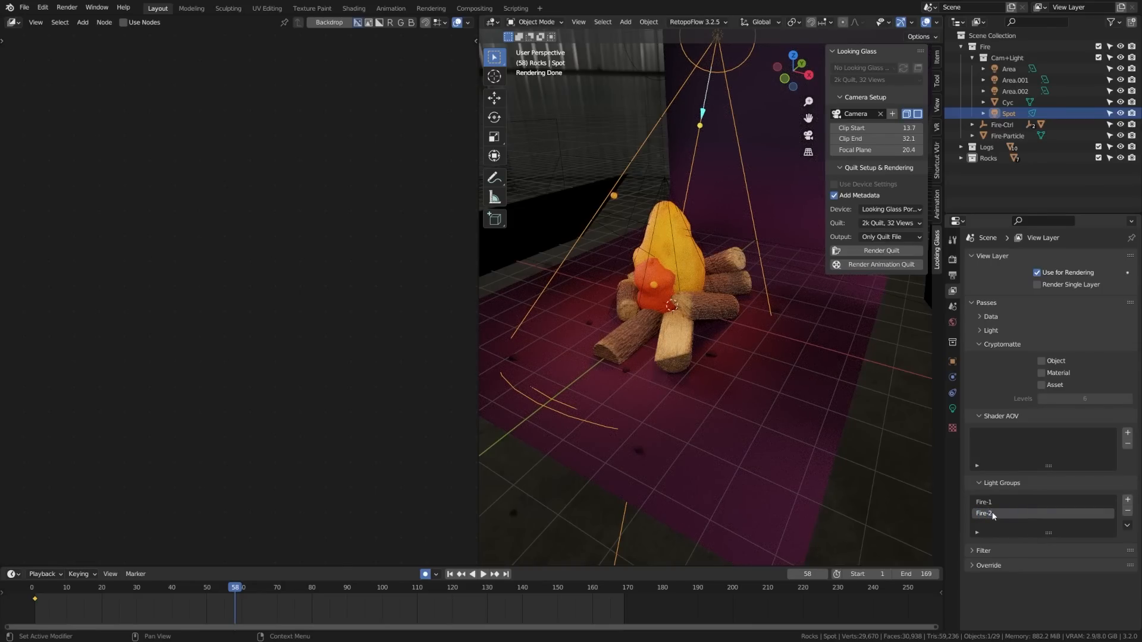
- Assign the Spot light to a fire light group in its object shading settings
left_click(952, 408)
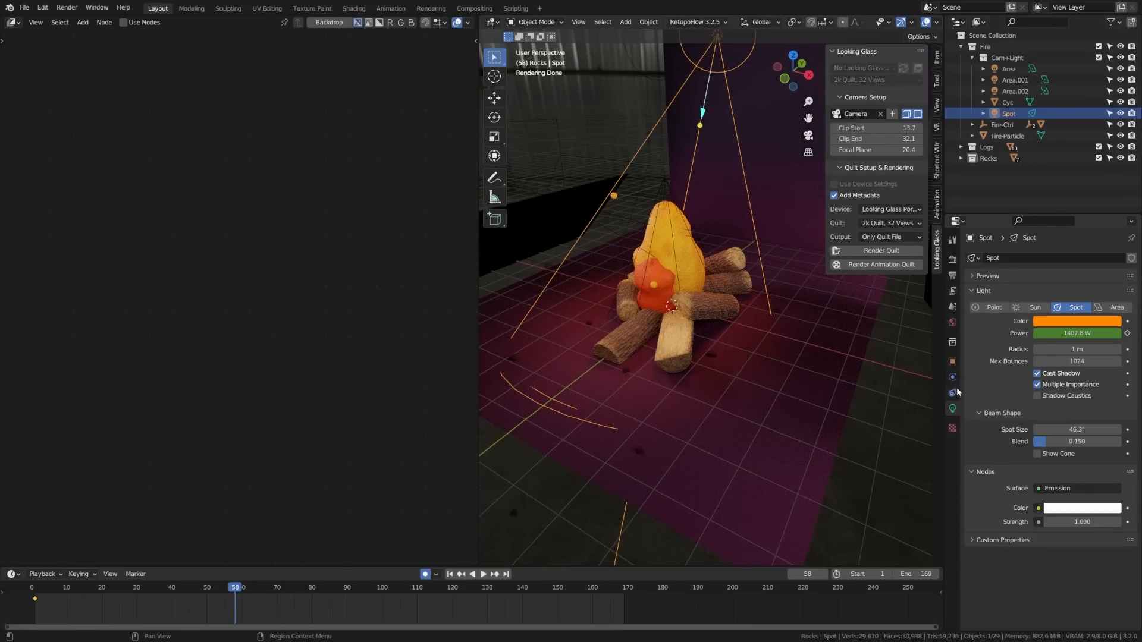
left_click(953, 363)
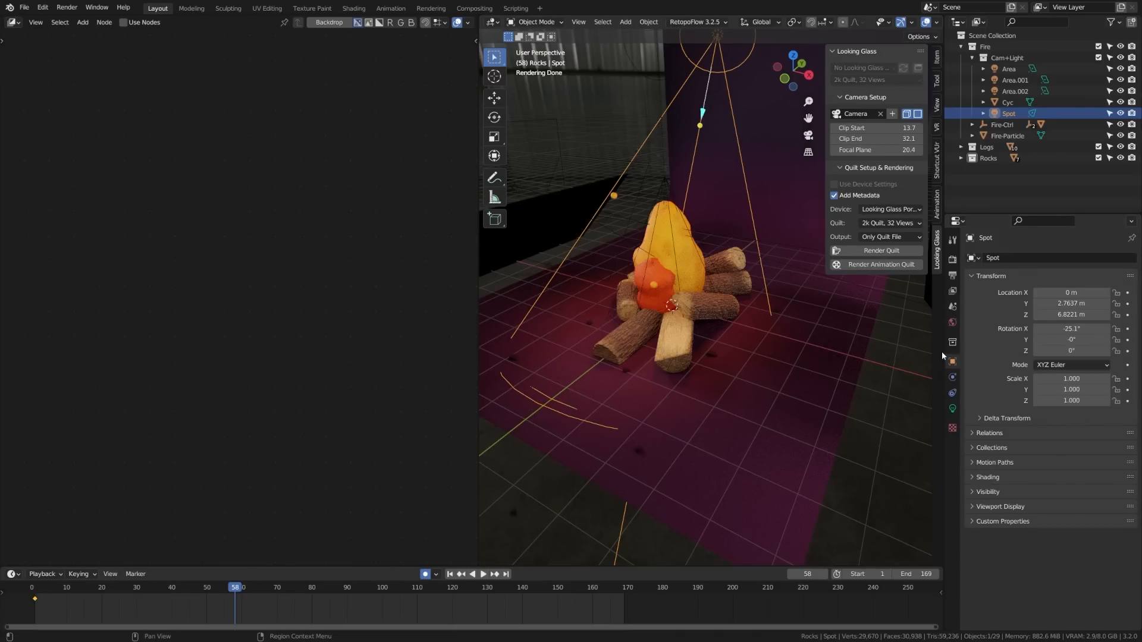
left_click(982, 477)
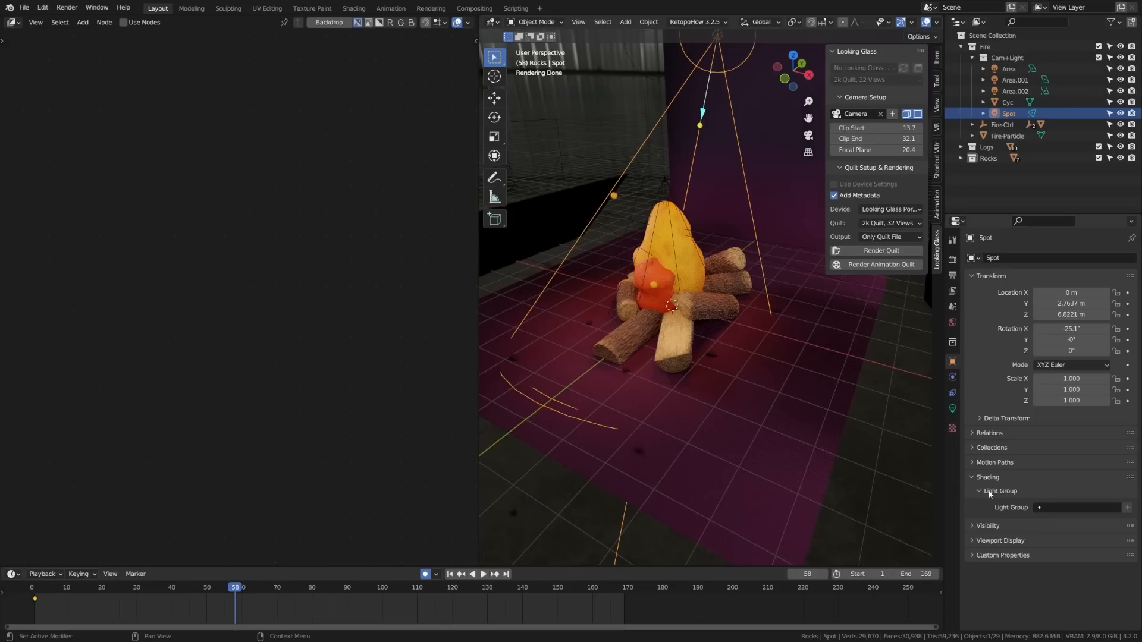
left_click(1058, 510)
left_click(1052, 529)
- Assign the Area.002 light to the Fire-1 light group and the Area.001 light to Fire-2
left_click(1015, 91)
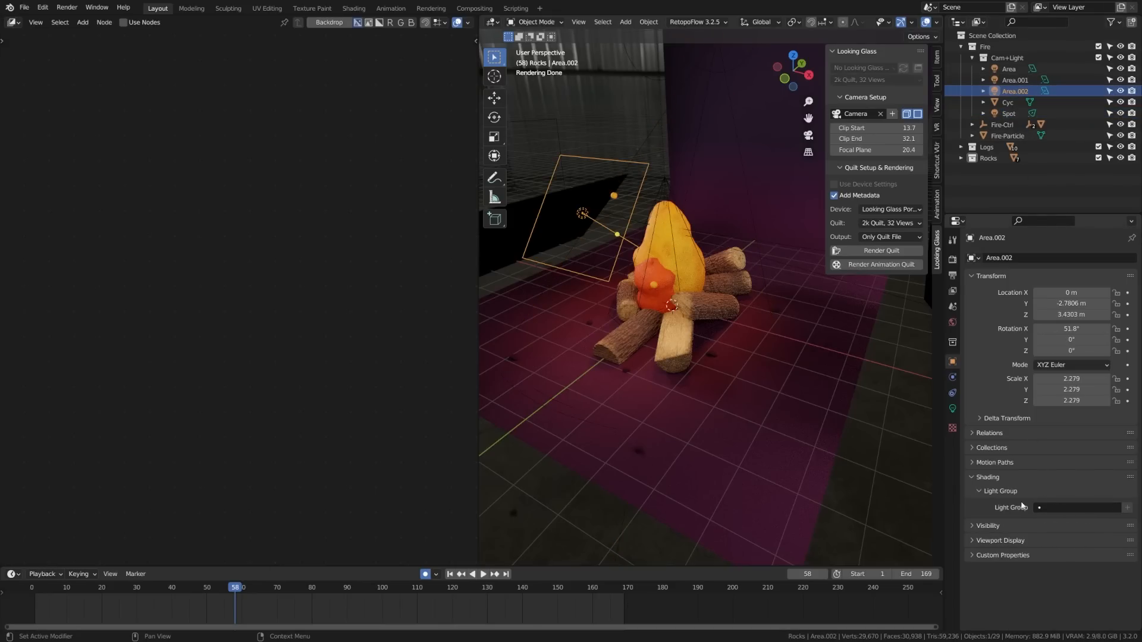
left_click(1047, 508)
left_click(1044, 525)
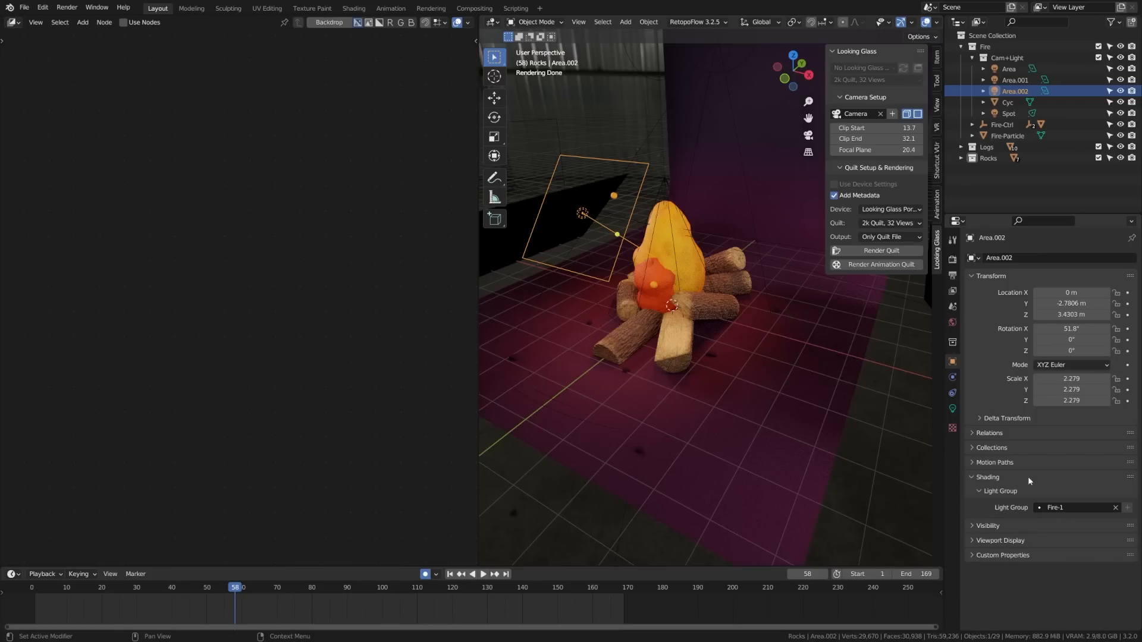
left_click(1017, 80)
left_click(1067, 510)
left_click(1065, 535)
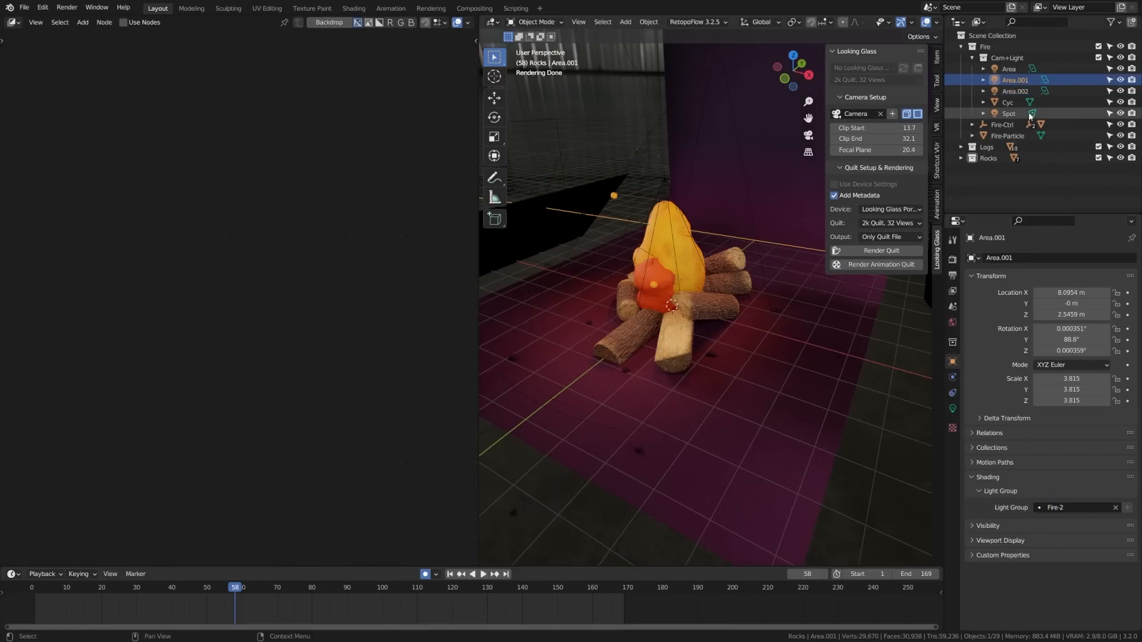
- Link the Combined_Fire-2 output of the Render Layers node to the reroute feeding Composite and Viewer
middle_click_drag(715, 334, 732, 331)
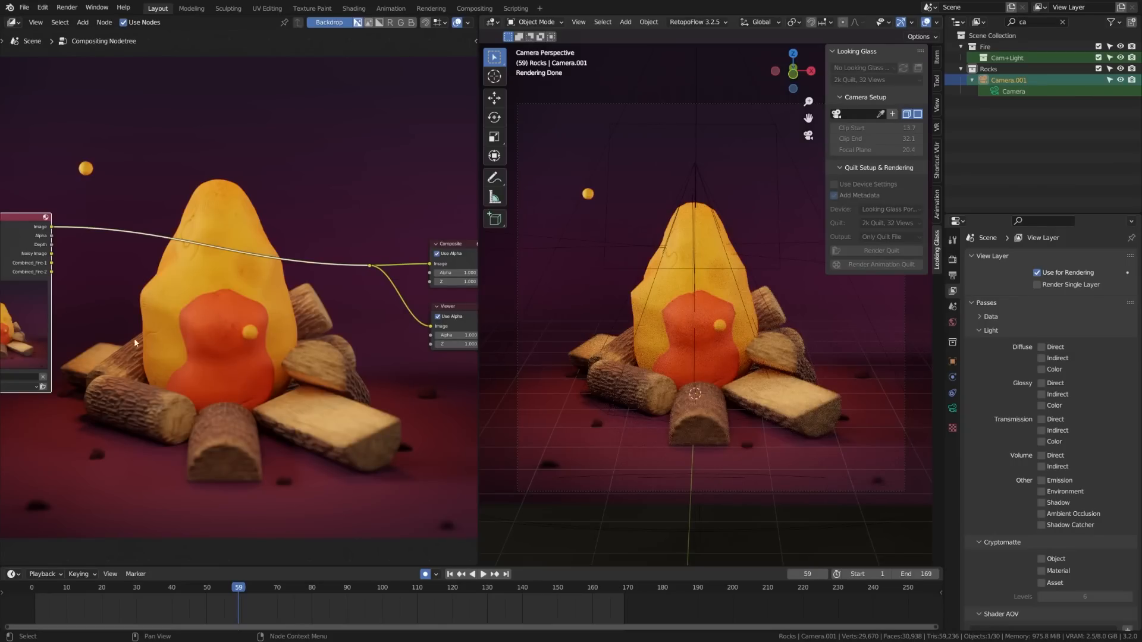
scroll(58, 368, "down", 2)
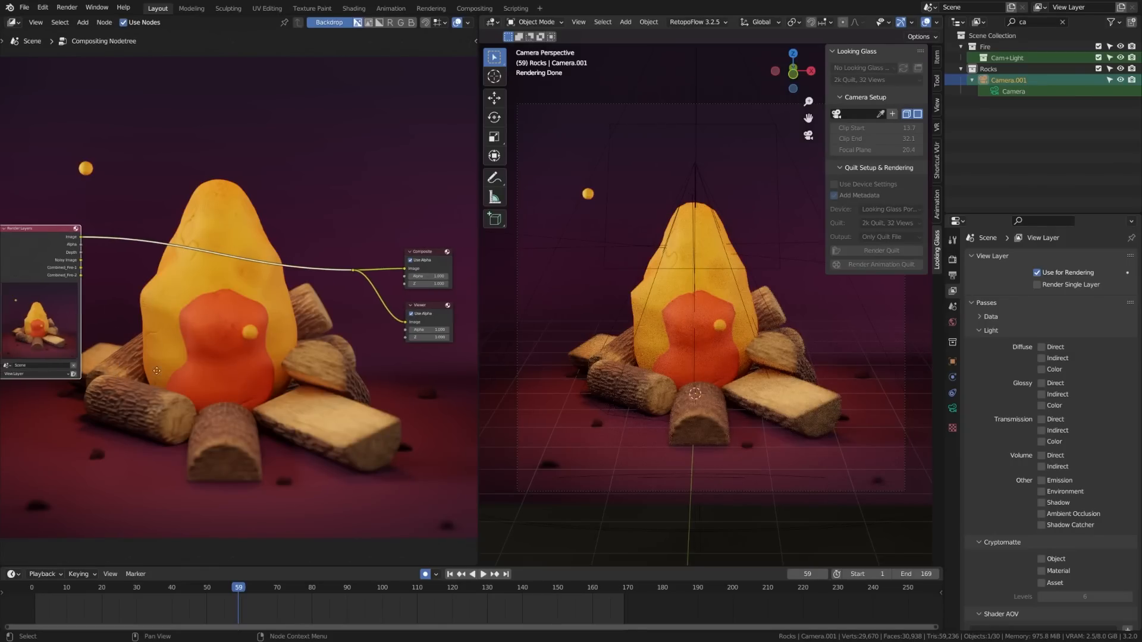
middle_click_drag(30, 272, 221, 274)
scroll(111, 258, "up", 8)
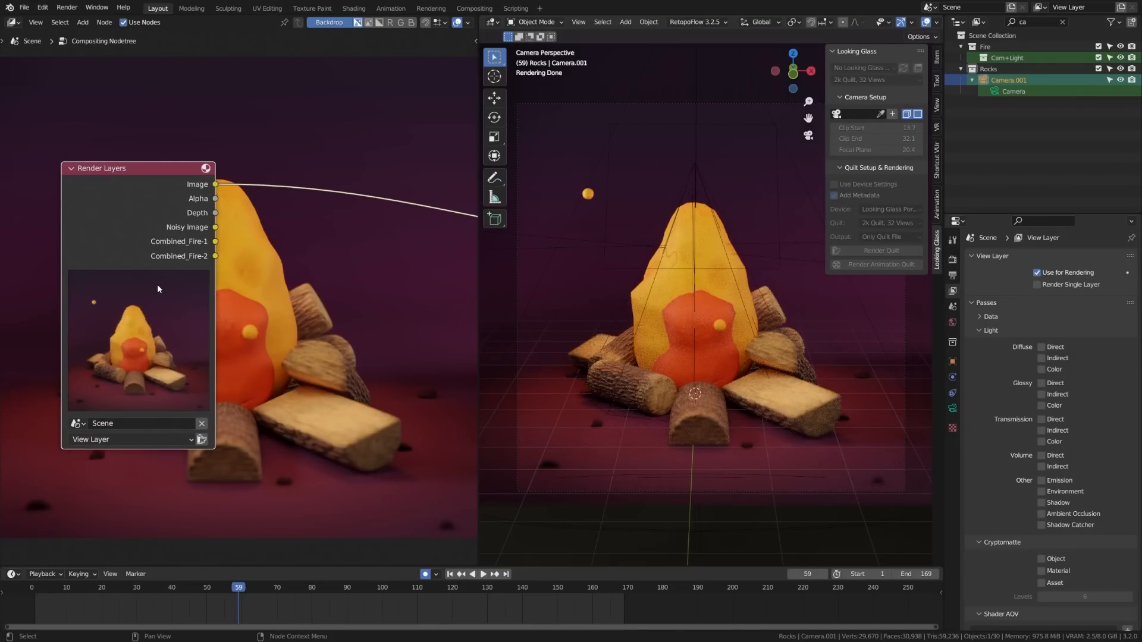
key("Home")
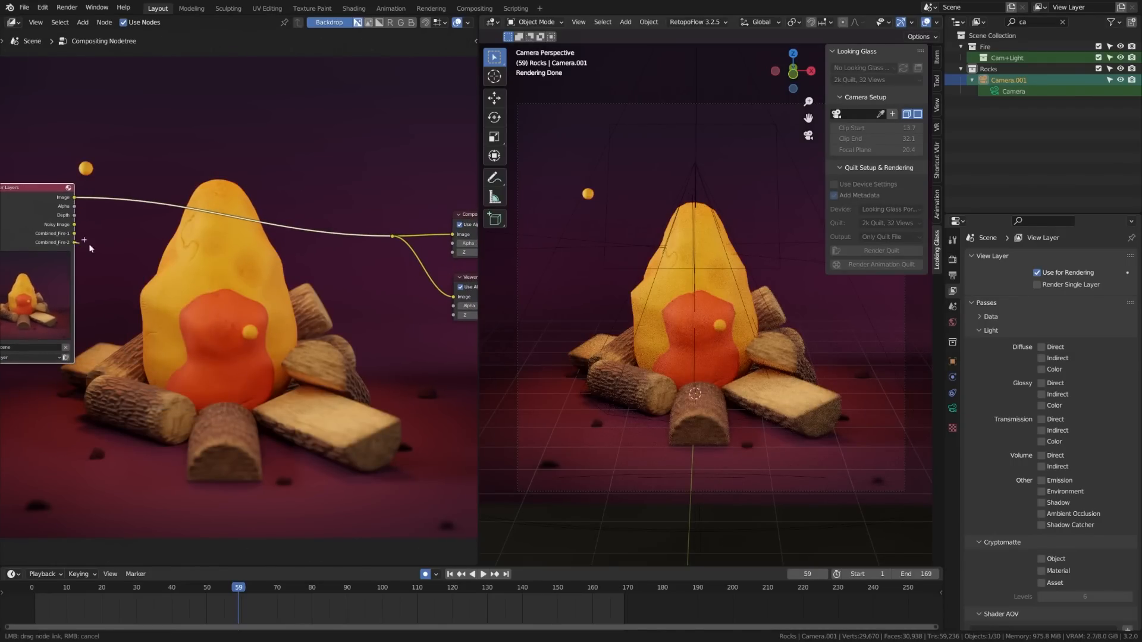
left_click_drag(76, 243, 390, 238)
left_click_drag(183, 374, 183, 374)
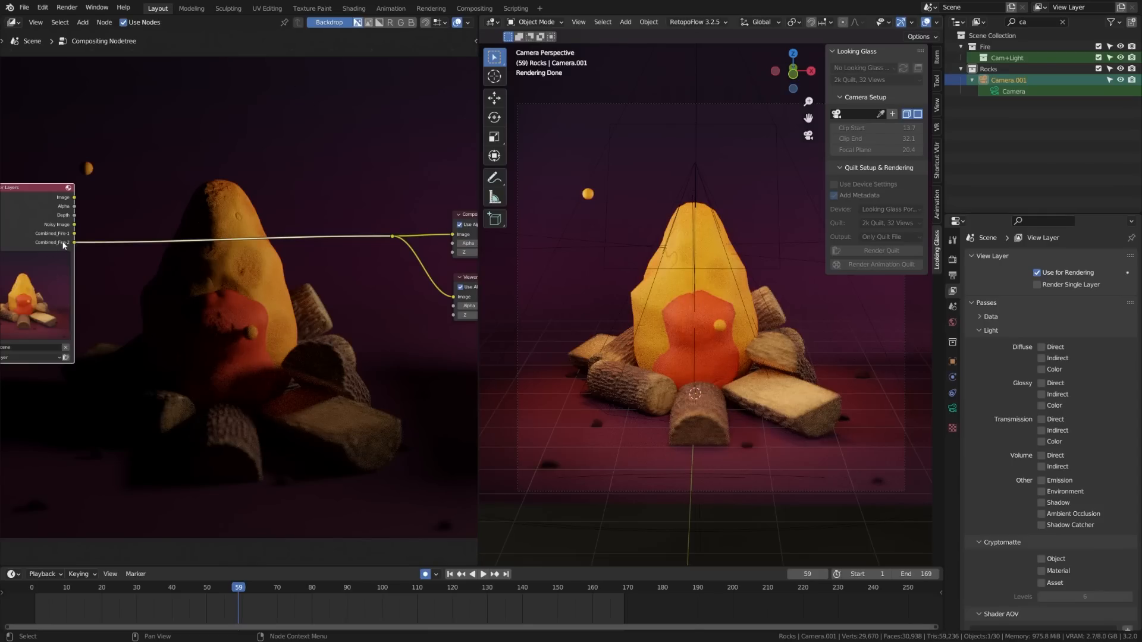
- Add a Mix node to the compositing node tree below the link to the outputs
middle_click_drag(167, 286, 184, 313)
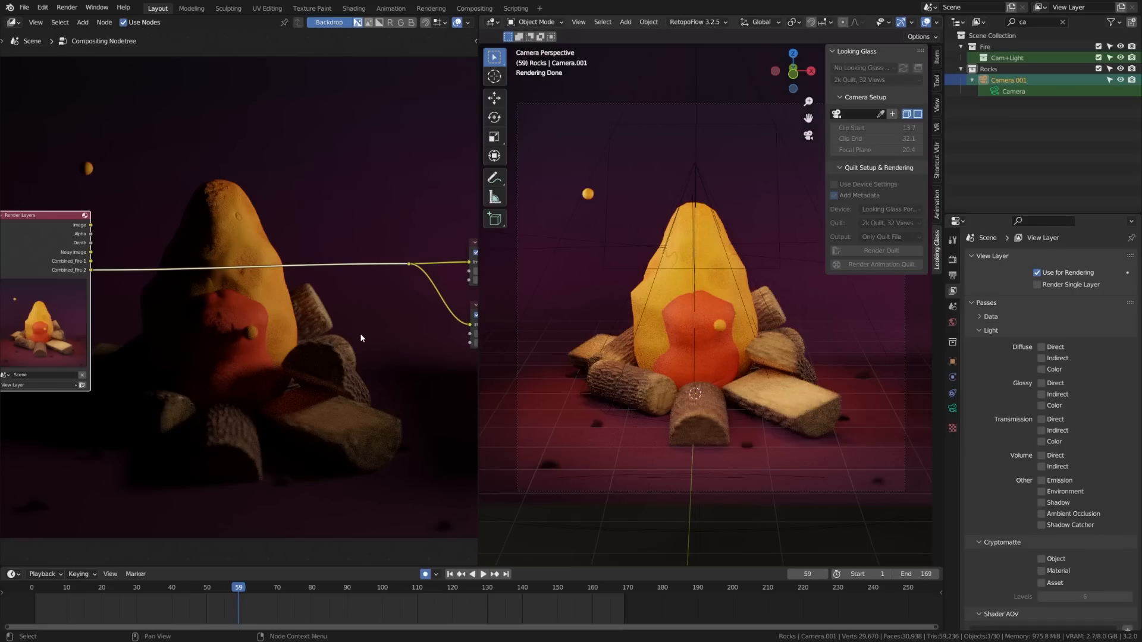
key("shift+a")
left_click(209, 334)
type("mix")
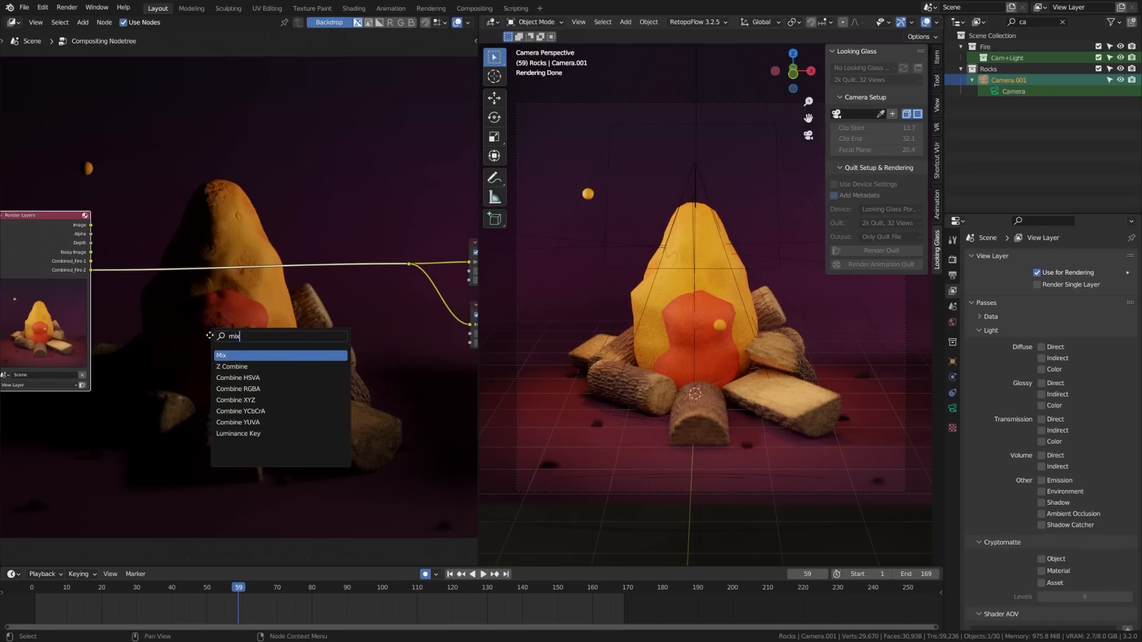
key("Return")
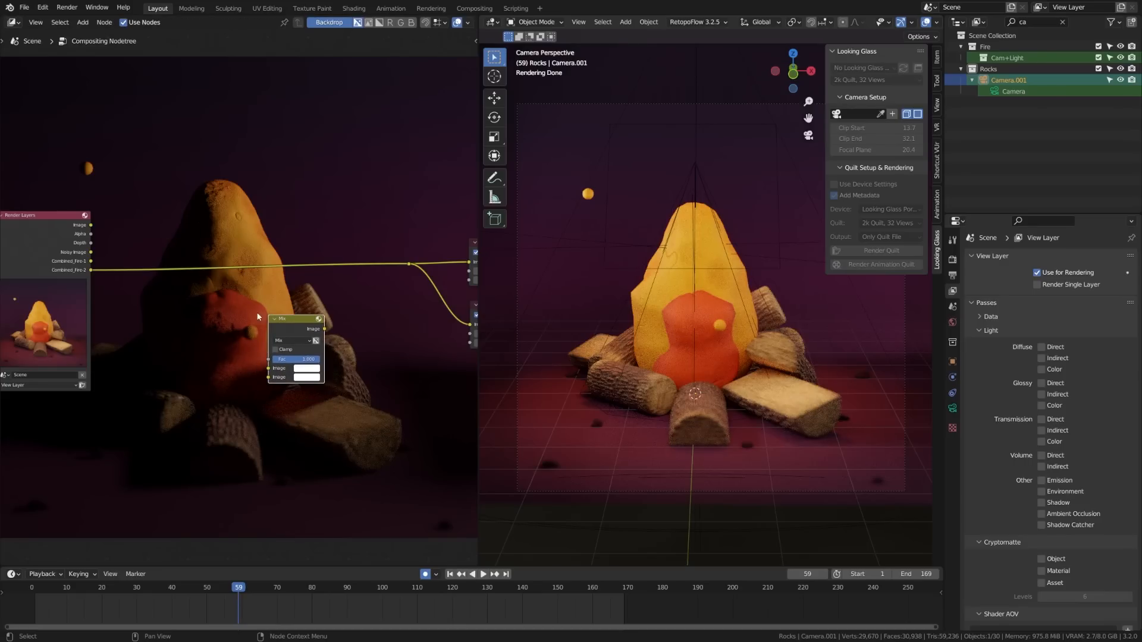
- Link the rendered Image to the Mix node's factor and its output to the reroute feeding Composite and Viewer
left_click_drag(91, 226, 269, 360)
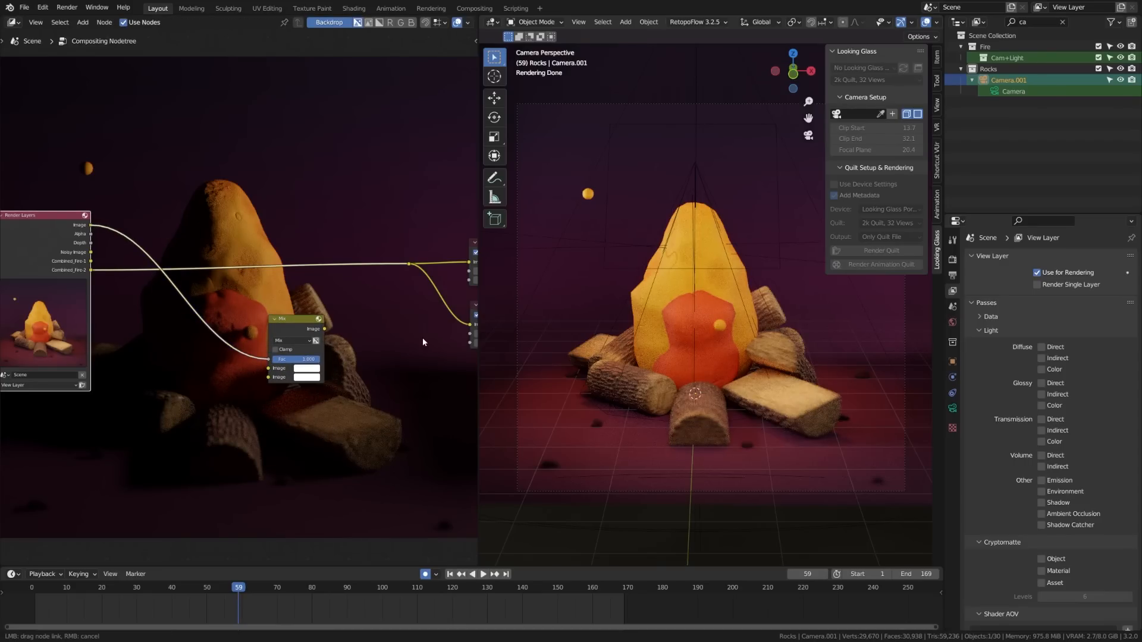
middle_click_drag(308, 349, 228, 359)
left_click_drag(244, 339, 283, 307)
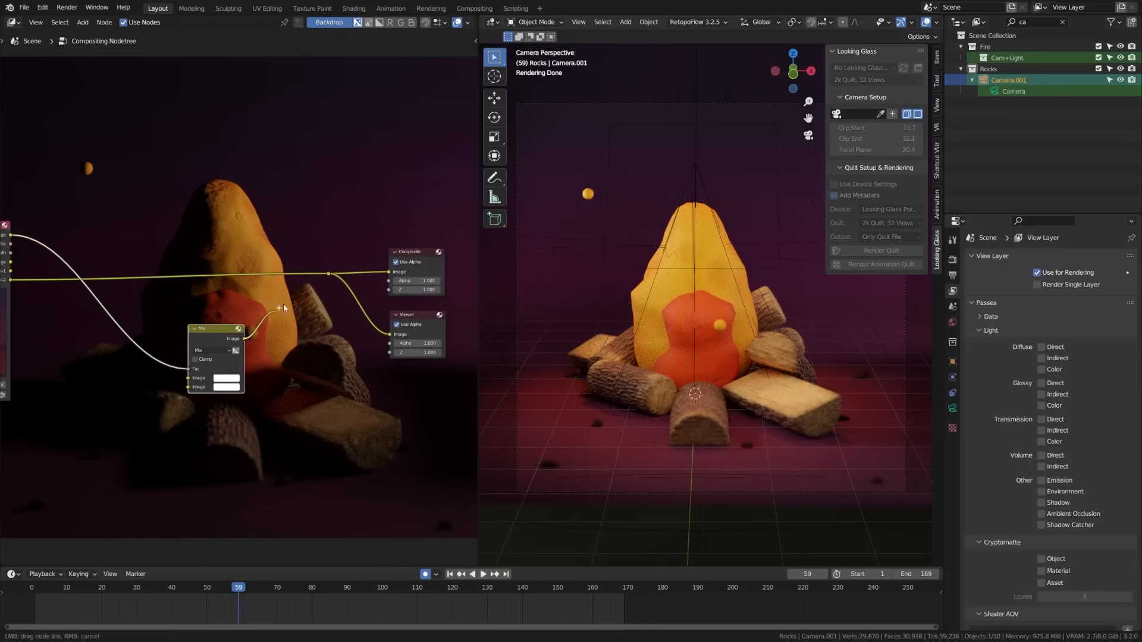
left_click_drag(331, 274, 330, 273)
left_click_drag(196, 368, 197, 285)
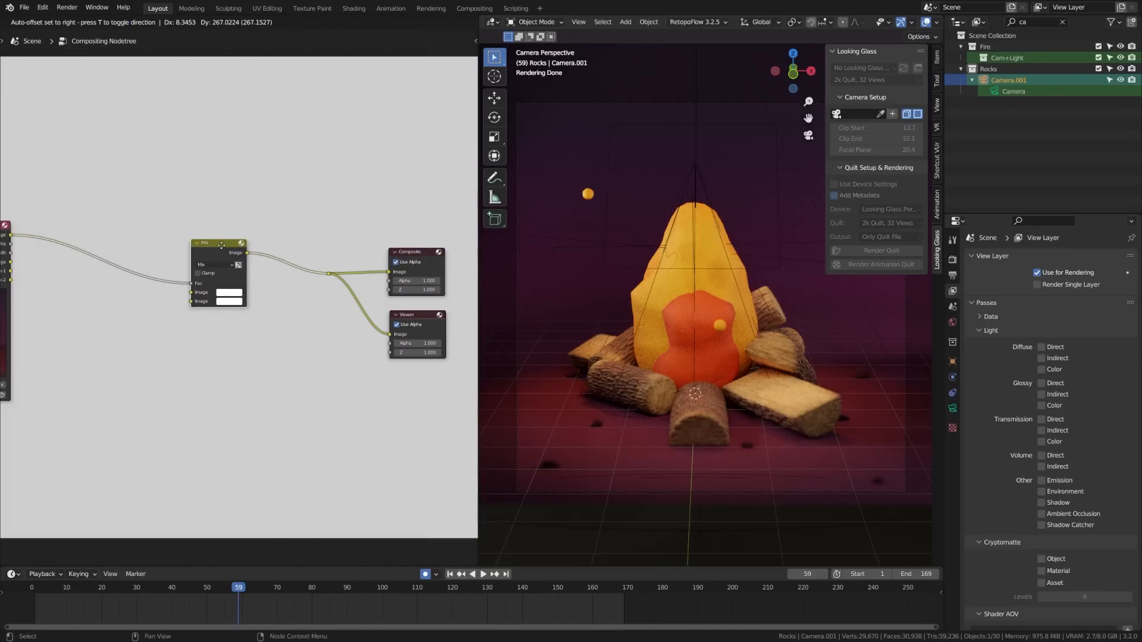
- Rewire the rendered Image to the Mix node's first image input and link Combined_Fire-2 to its second image and factor inputs
middle_click_drag(196, 285, 275, 261)
left_click_drag(272, 260, 282, 279)
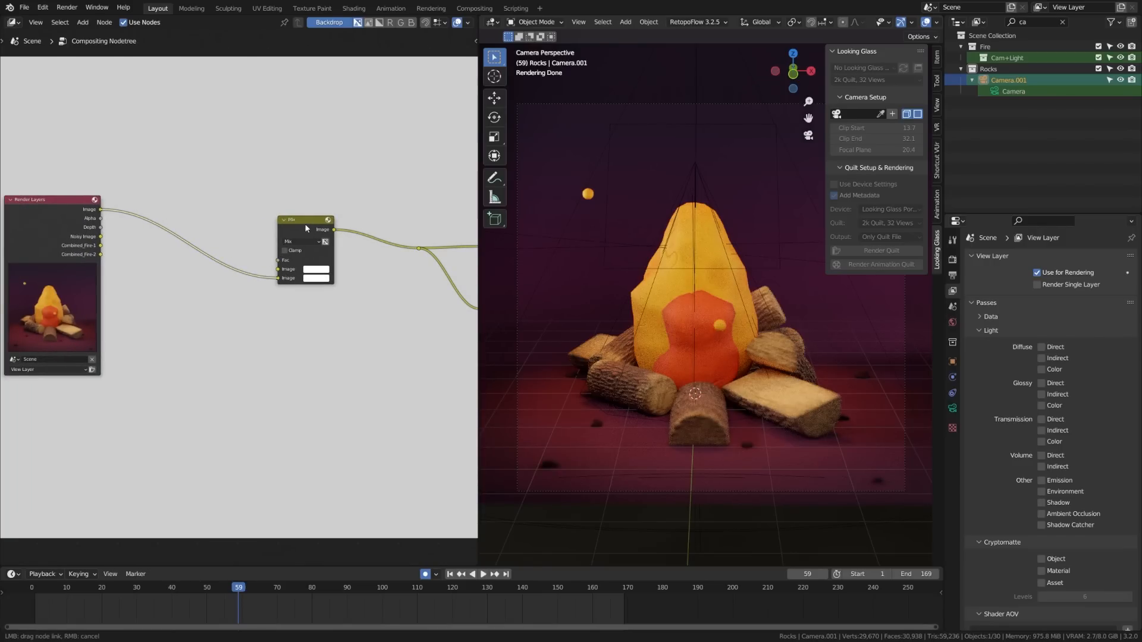
left_click_drag(309, 224, 288, 220)
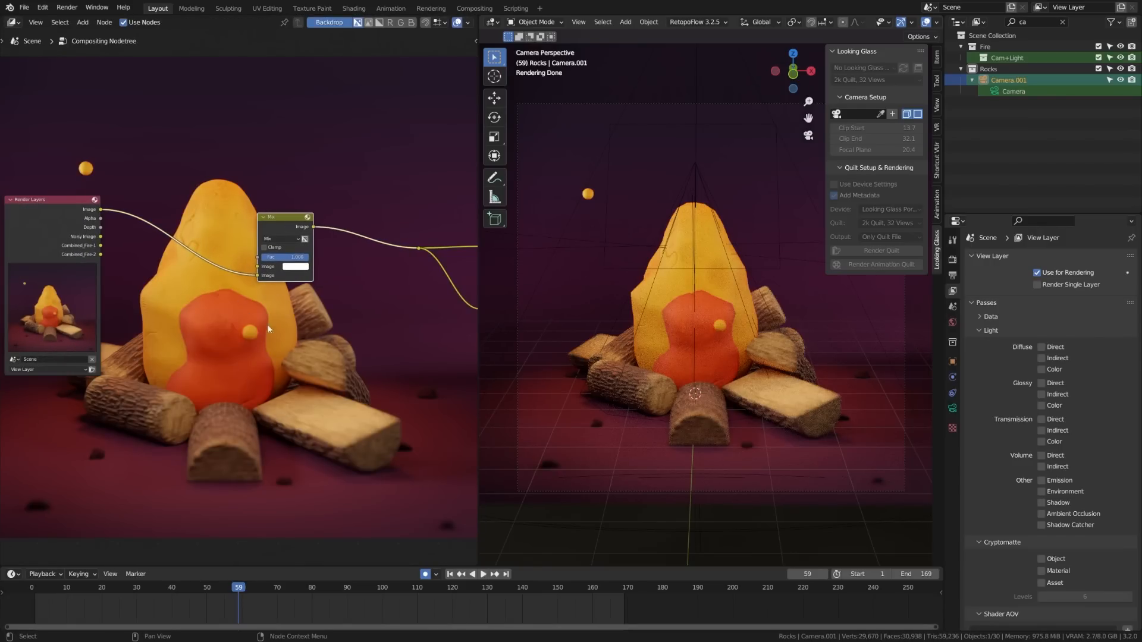
left_click_drag(259, 276, 261, 268)
left_click_drag(108, 224, 258, 280)
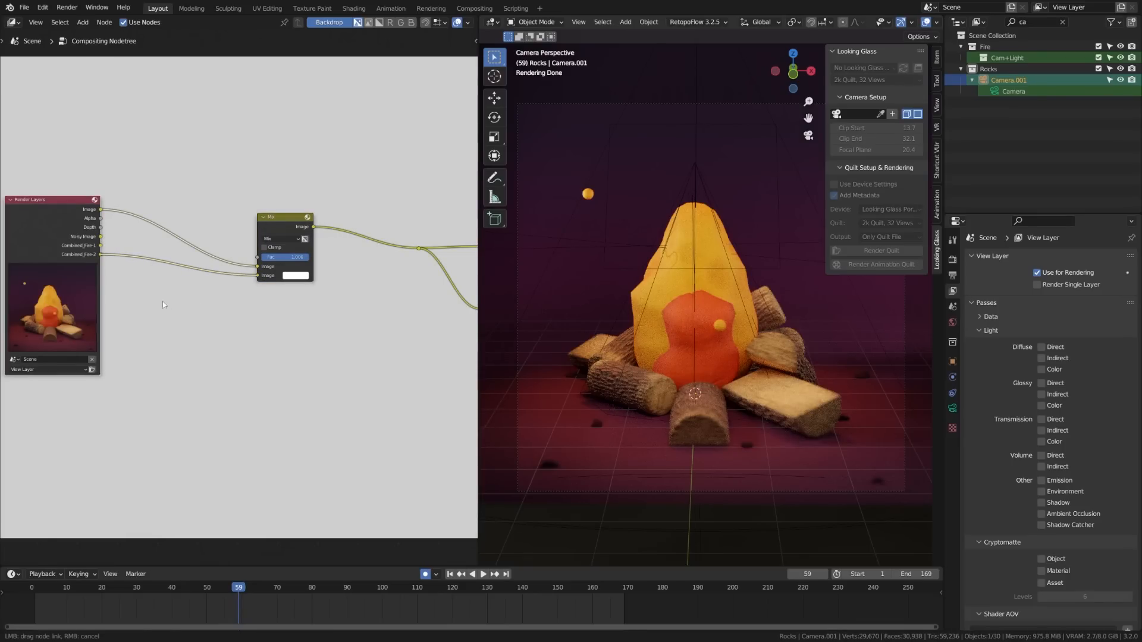
left_click_drag(102, 255, 258, 260)
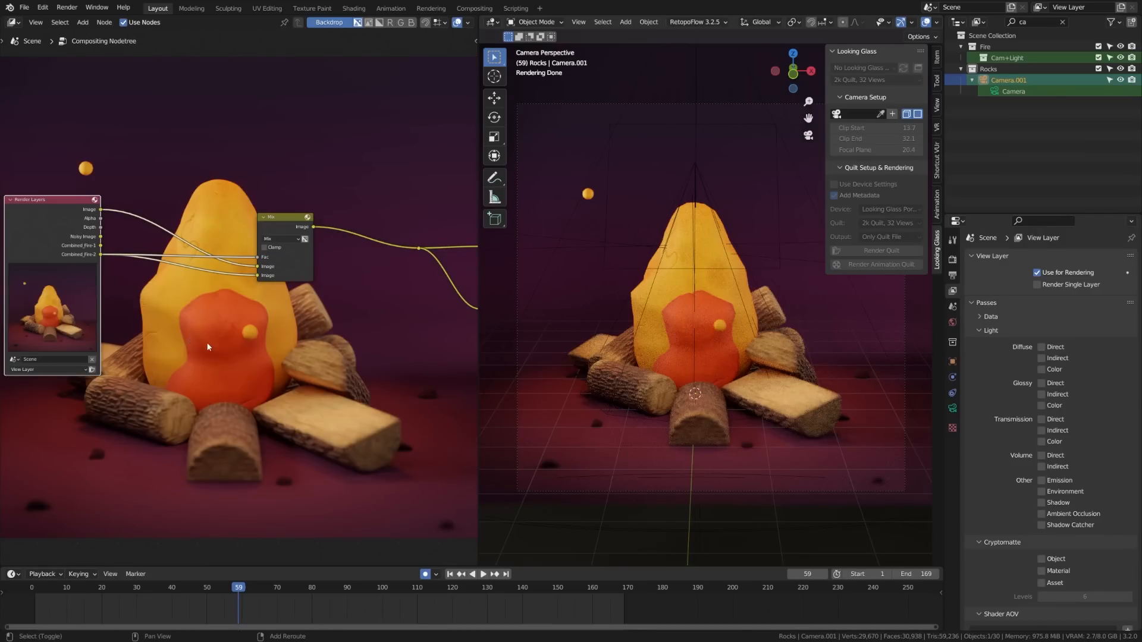
- Insert a Bright/Contrast node between Combined_Fire-2 and the Mix node's second image input
key("shift+a")
left_click(209, 345)
type("bright")
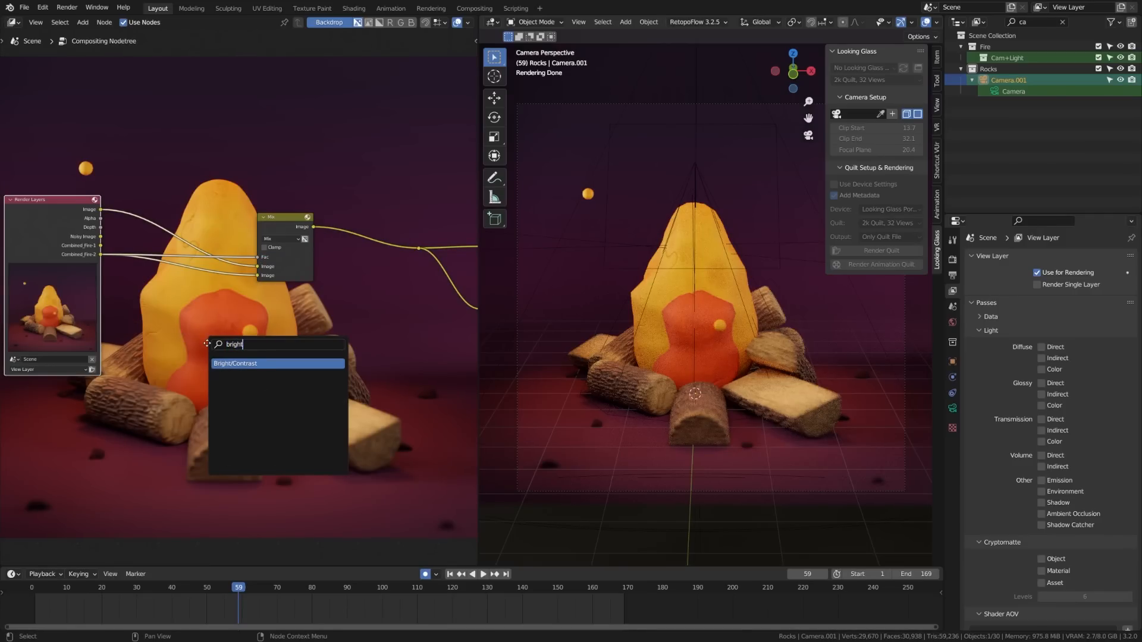
key("Return")
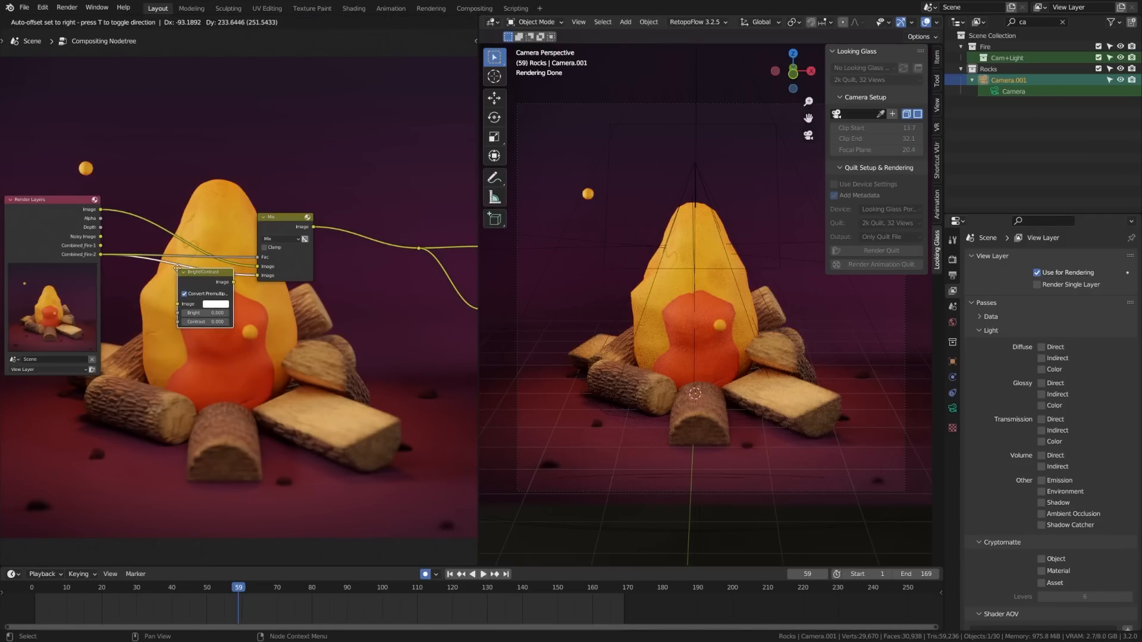
left_click(225, 297)
left_click_drag(209, 280, 205, 295)
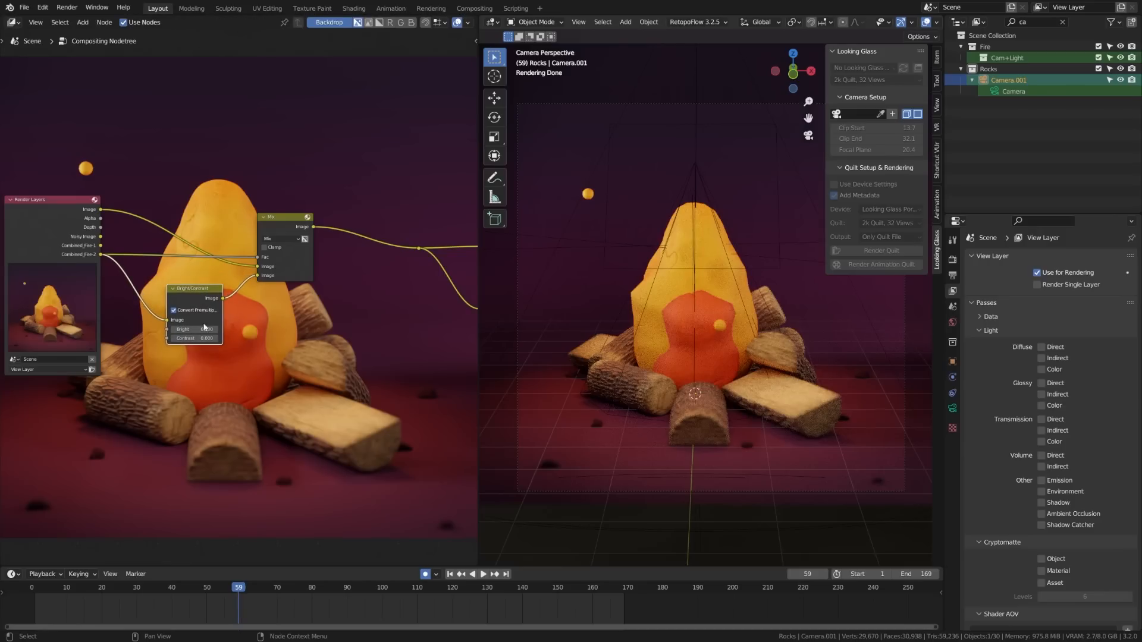
- Set the Bright/Contrast node's Bright value to 50 and shift the node slightly away from the Mix node
left_click(203, 328)
key("Return")
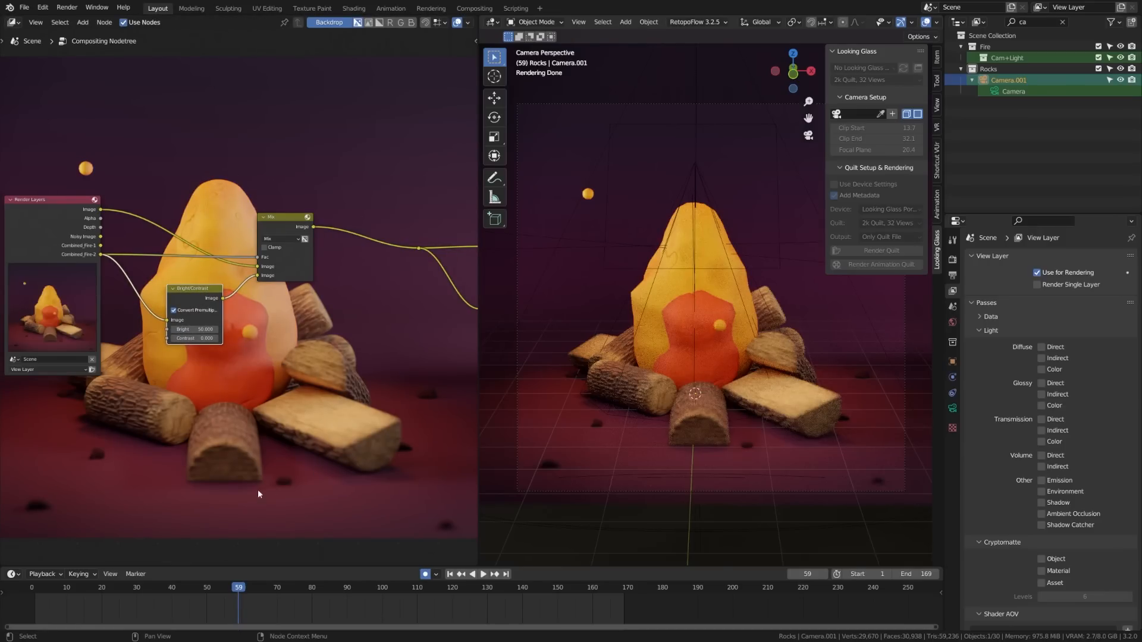
left_click_drag(186, 305, 180, 312)
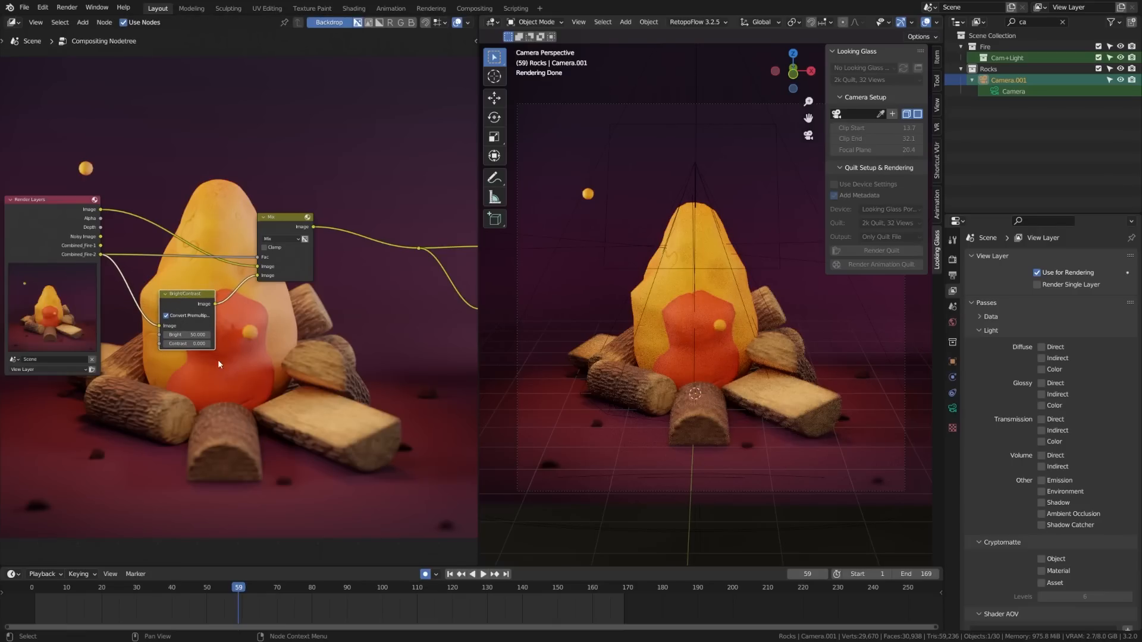
- Split the compositor into two stacked areas and spread the Mix and Bright/Contrast nodes further apart
left_click_drag(2, 564, 6, 291)
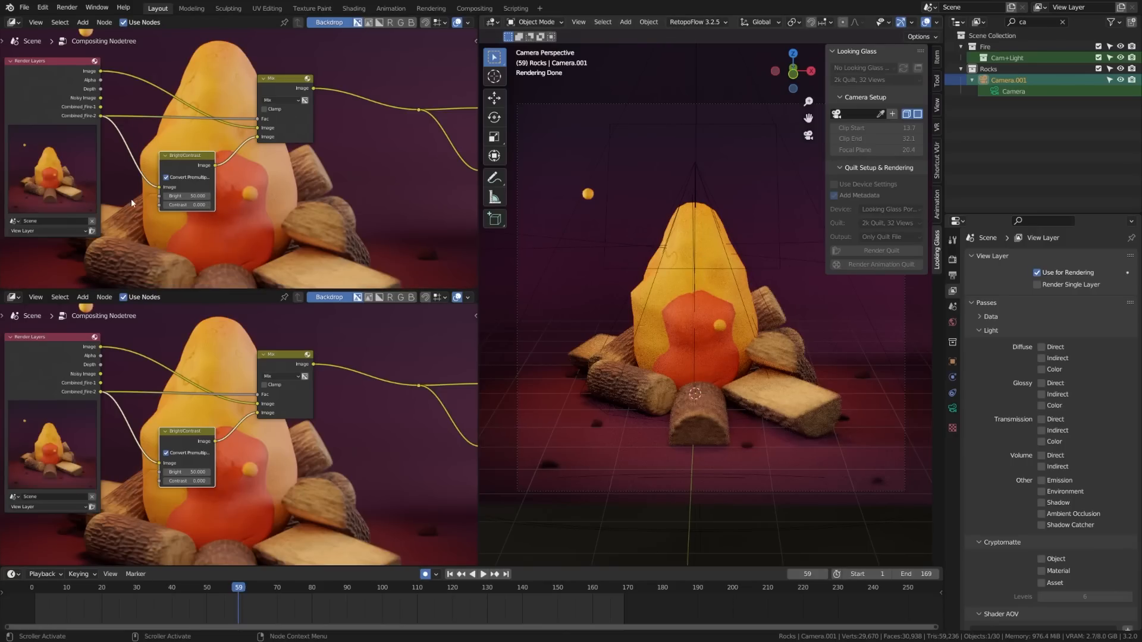
middle_click_drag(291, 219, 237, 224)
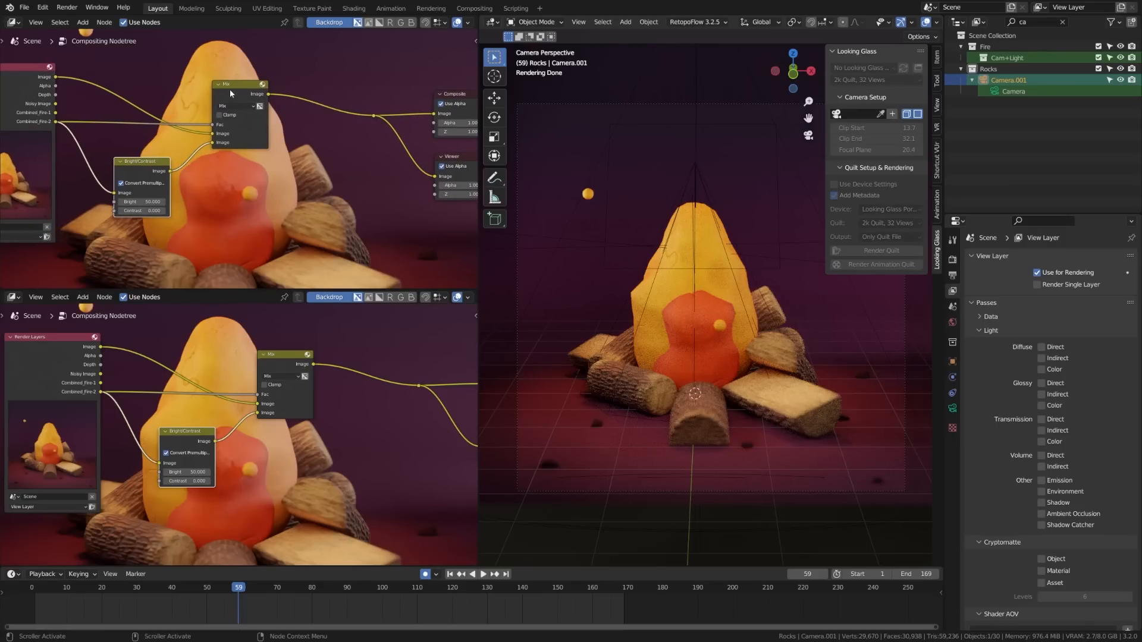
left_click_drag(231, 93, 304, 76)
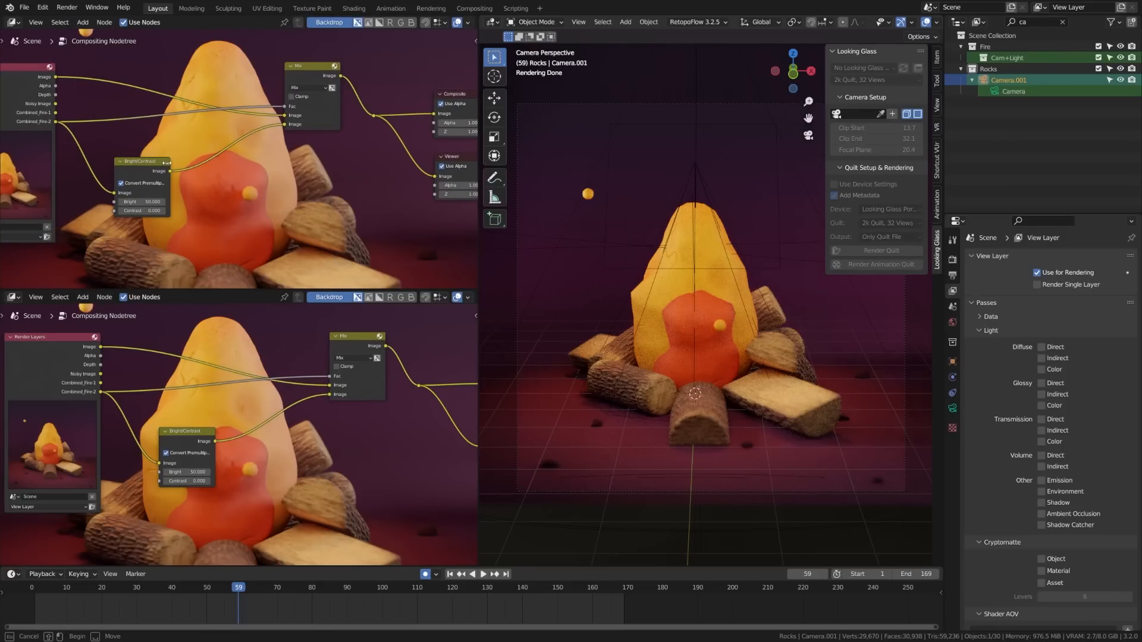
left_click_drag(170, 167, 182, 159)
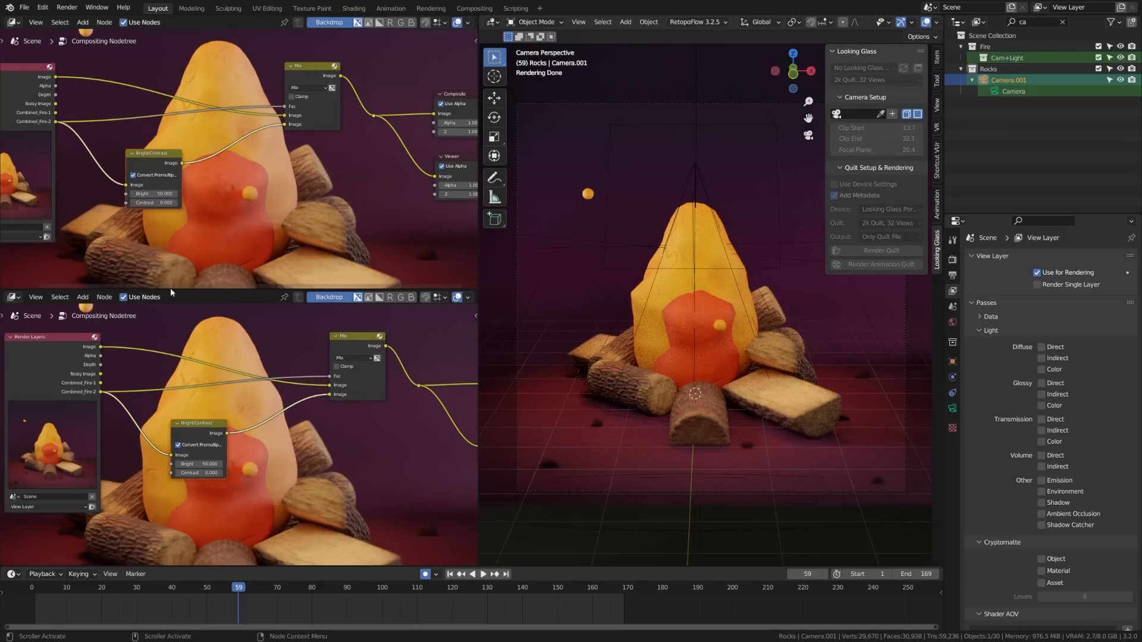
- Change the lower compositor area to a Graph Editor and keyframe the Bright value at frame 59, expanding its channel
left_click(13, 297)
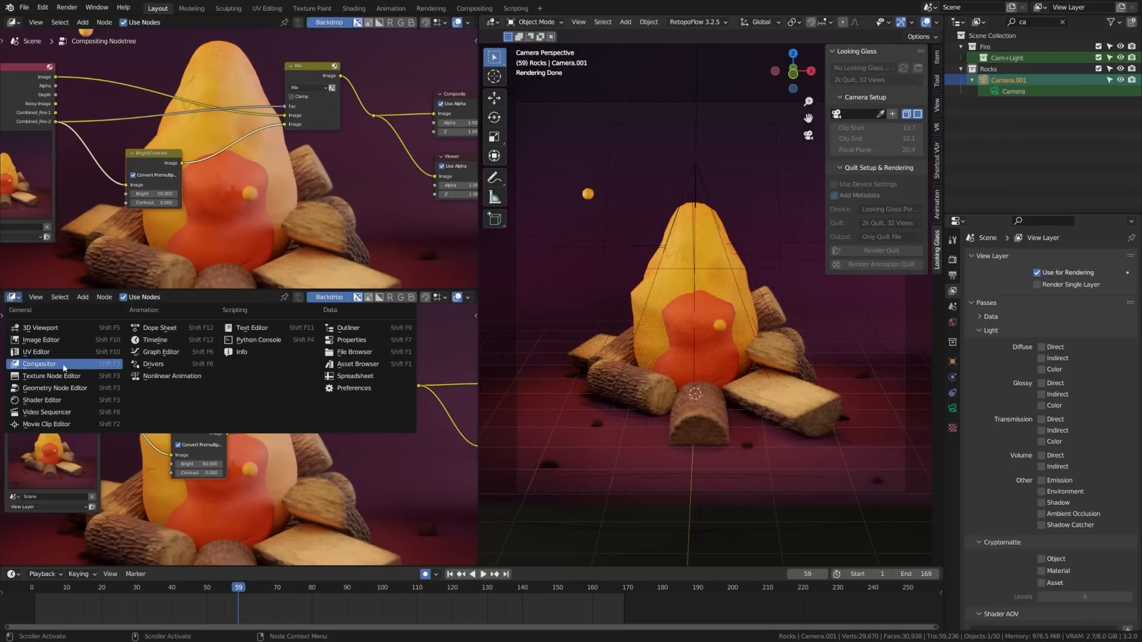
left_click(161, 352)
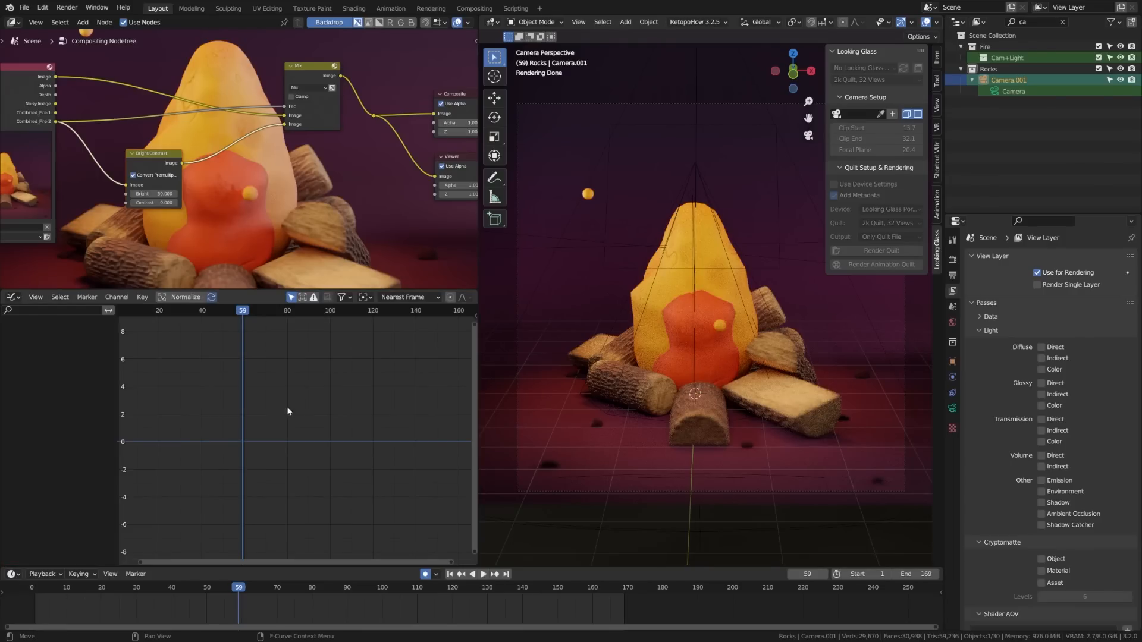
right_click(150, 194)
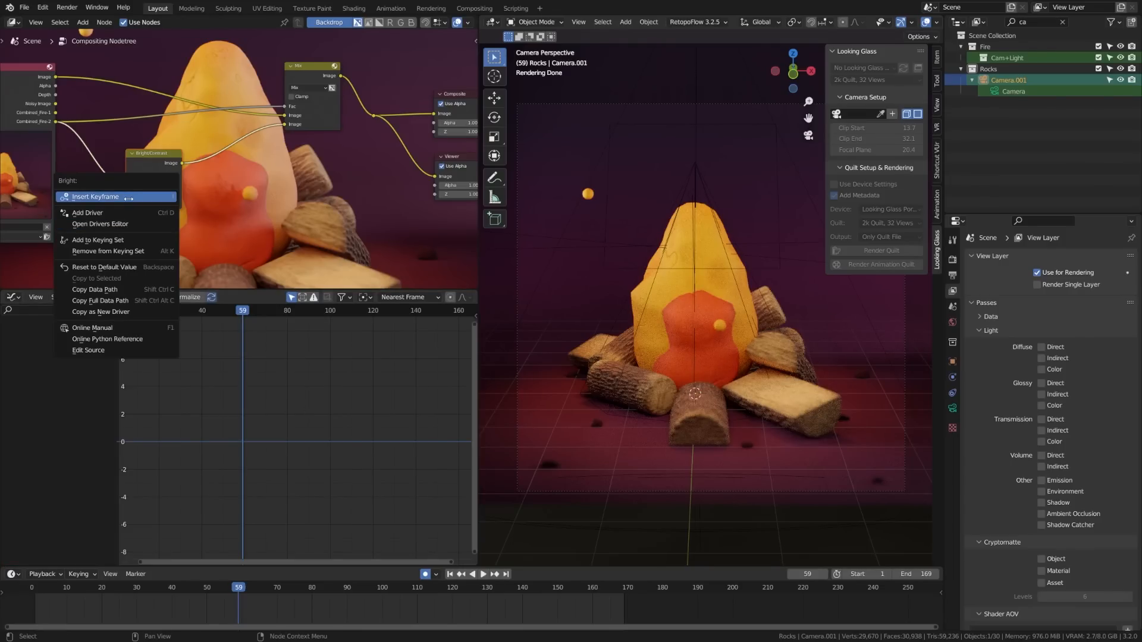
left_click(107, 197)
left_click(8, 332)
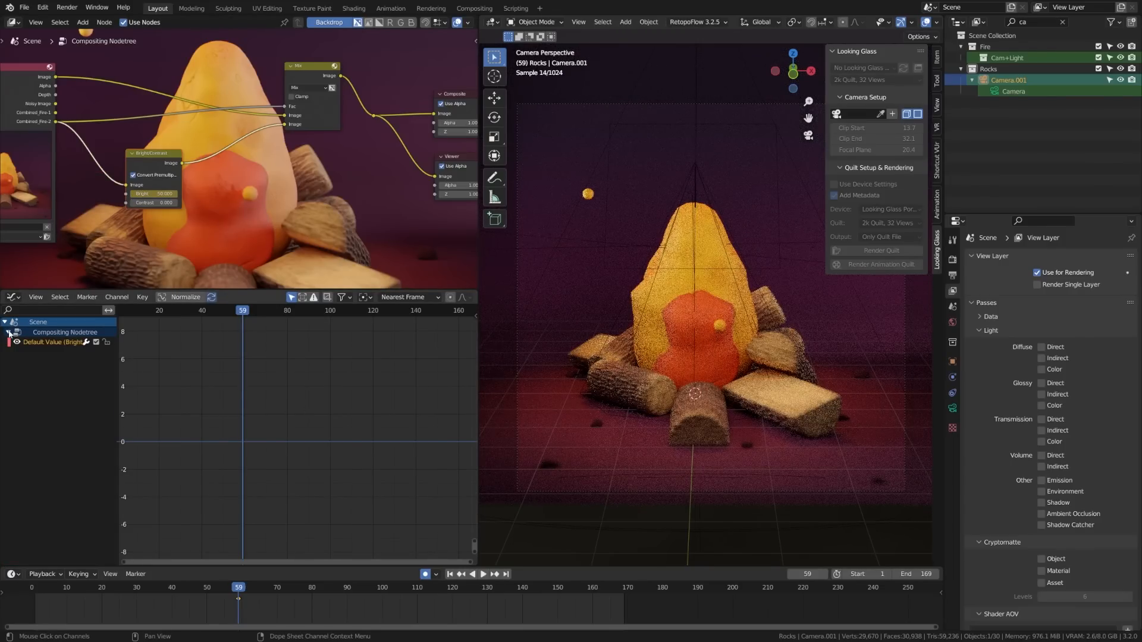
- Add a Noise modifier to the Bright value's animation curve and set its Strength to 250
key("n")
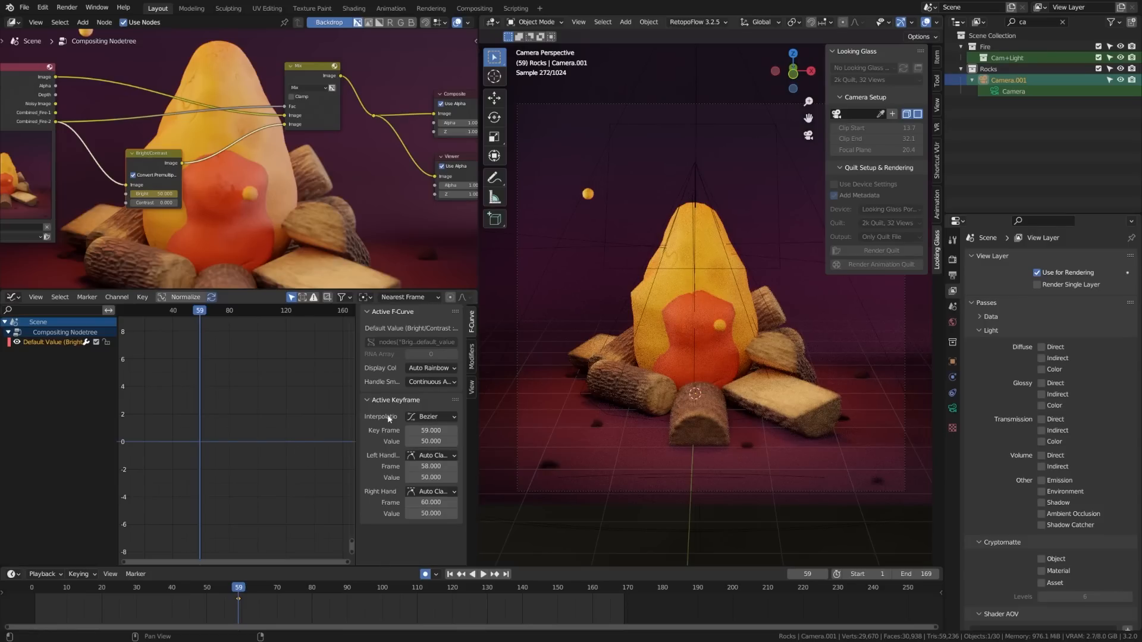
left_click(471, 356)
left_click(411, 315)
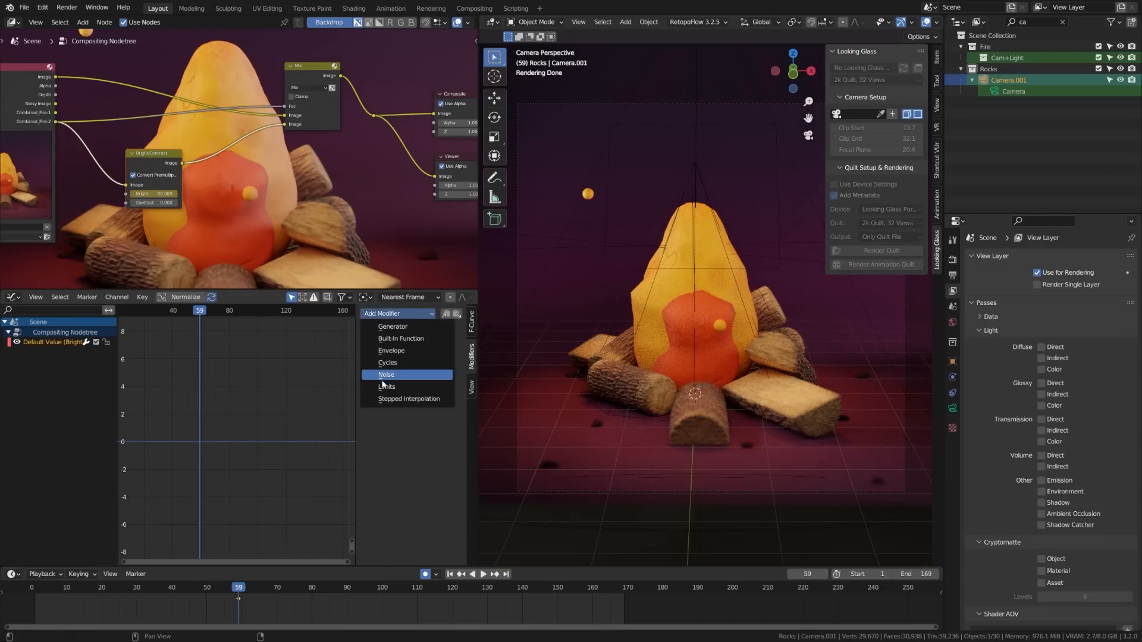
left_click(387, 375)
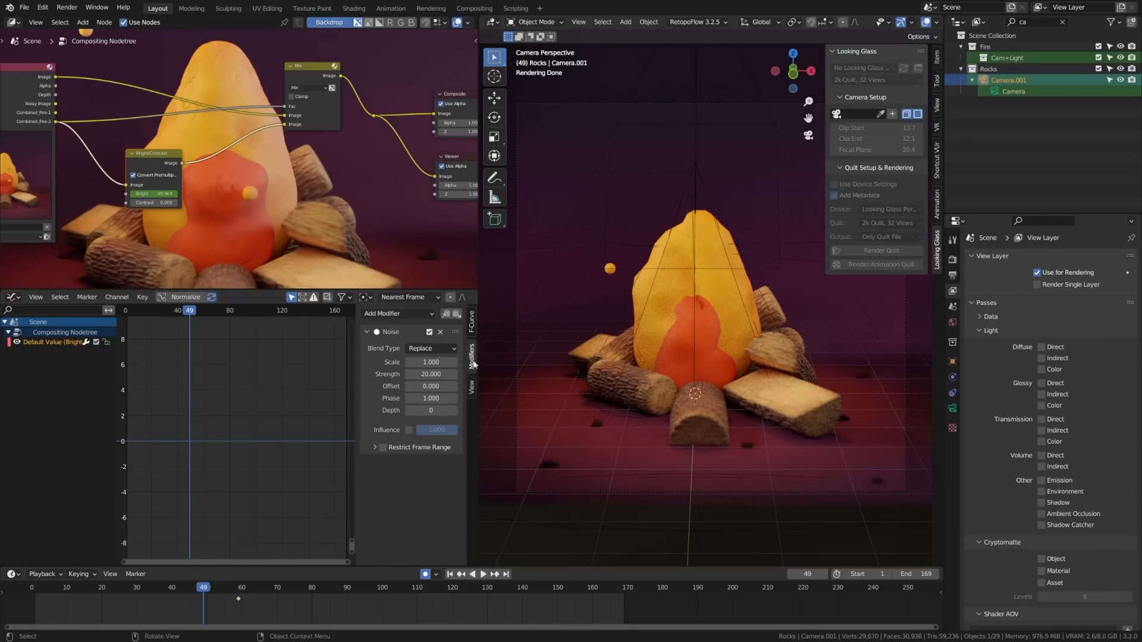
left_click(431, 374)
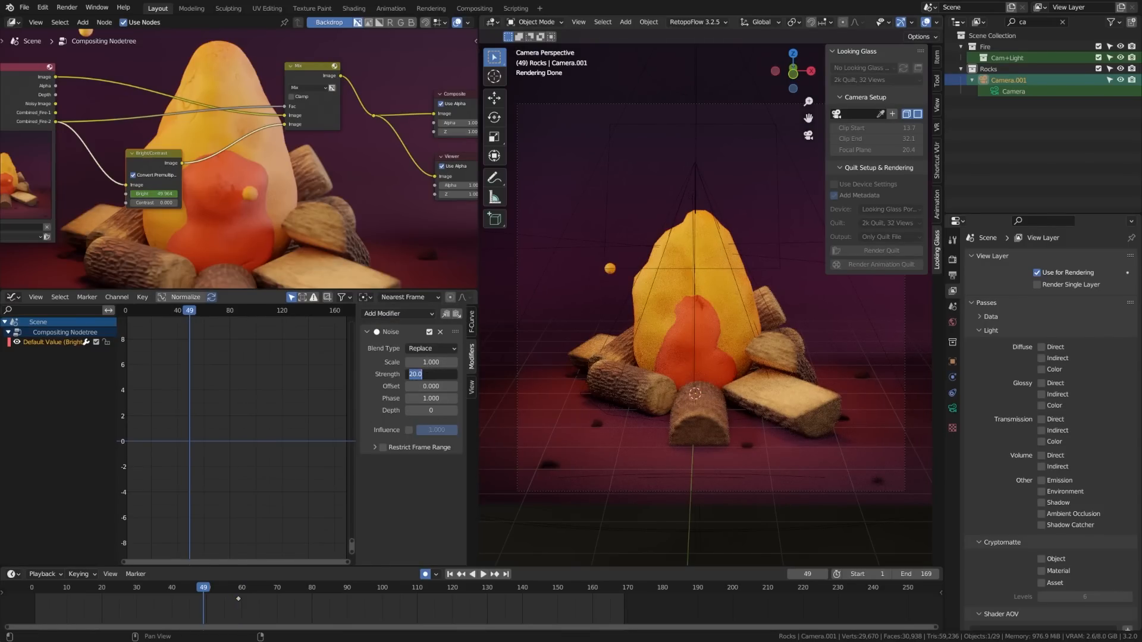
type("250")
key("Return")
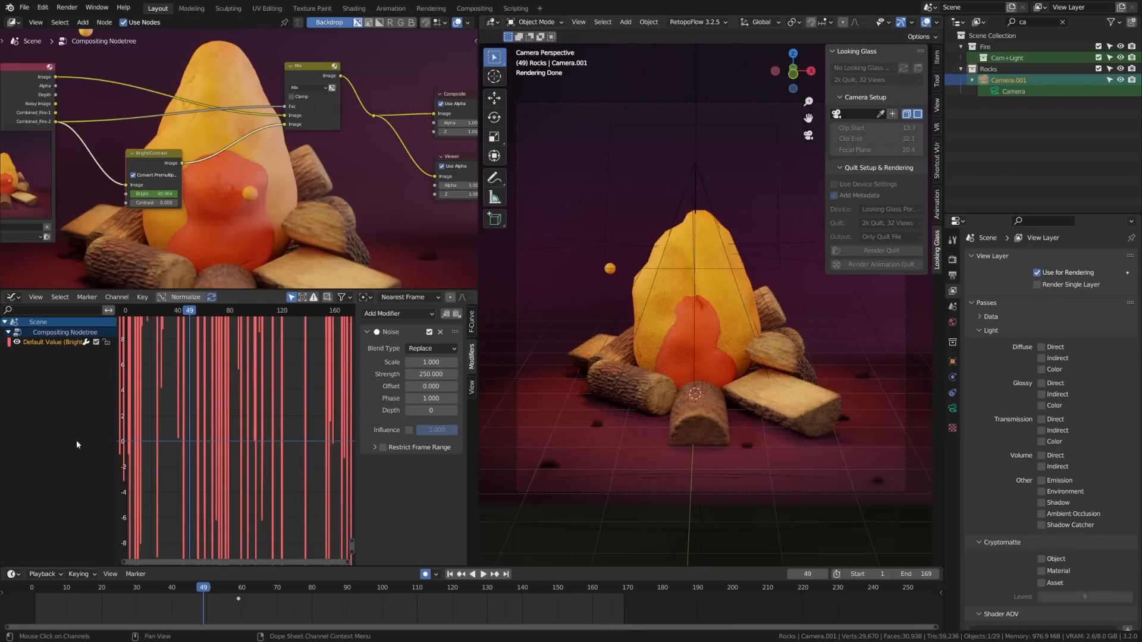
- Inspect the noisy brightness curve and scrub to frame 134 to check the flicker
key("Home")
scroll(316, 445, "down", 5)
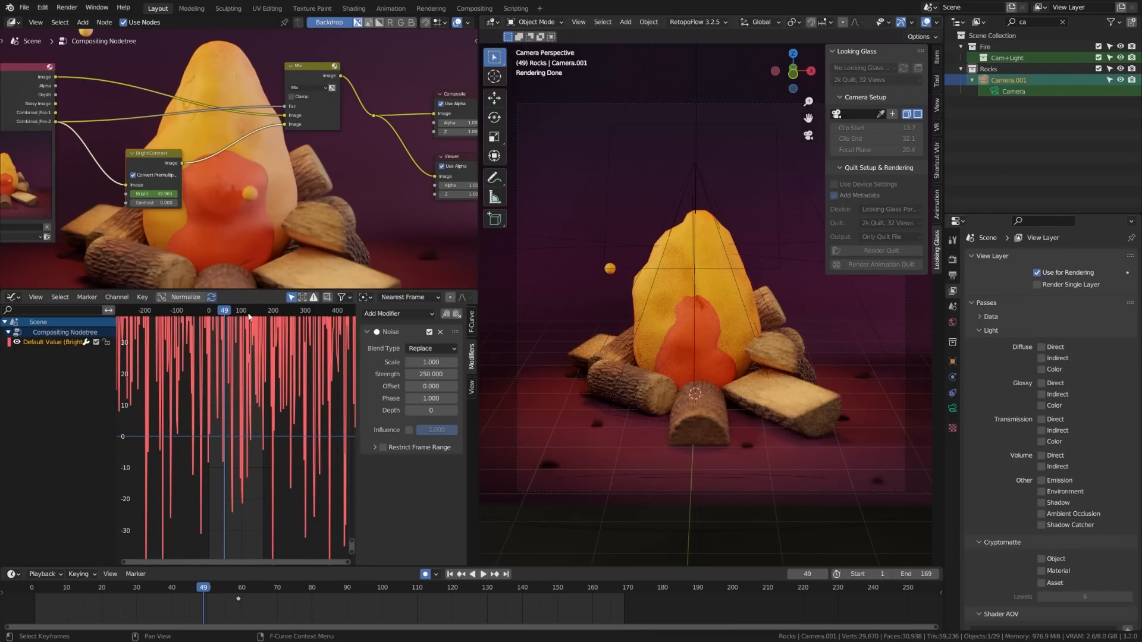
left_click_drag(249, 314, 256, 314)
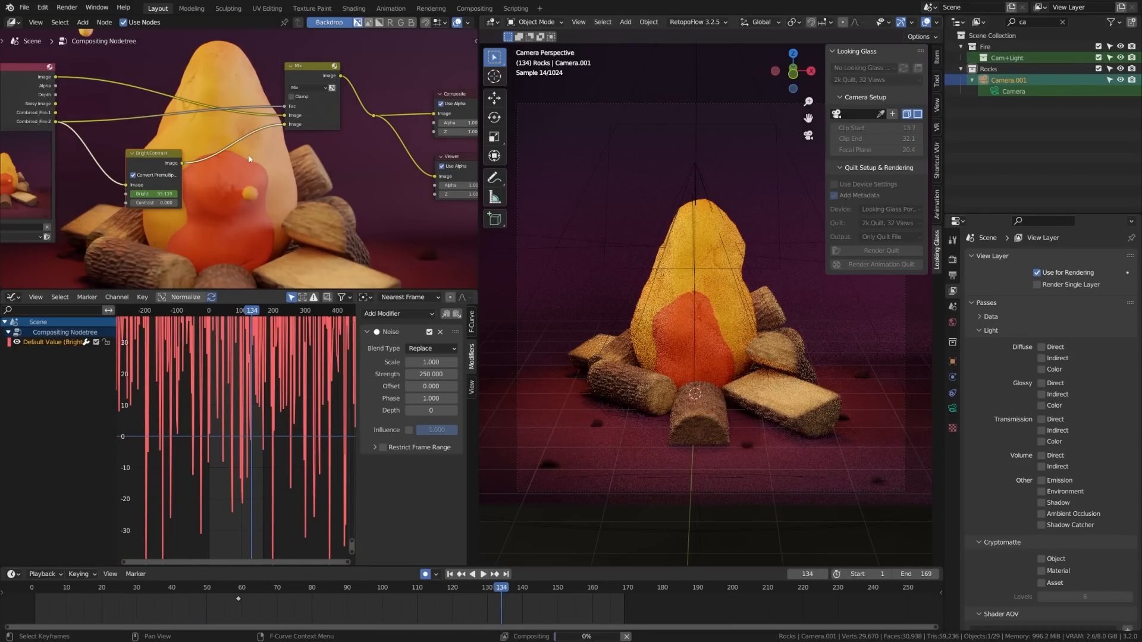
- Switch the 3D viewport to Solid shading and scrub to frame 102 to check the flicker in the composite
key("z")
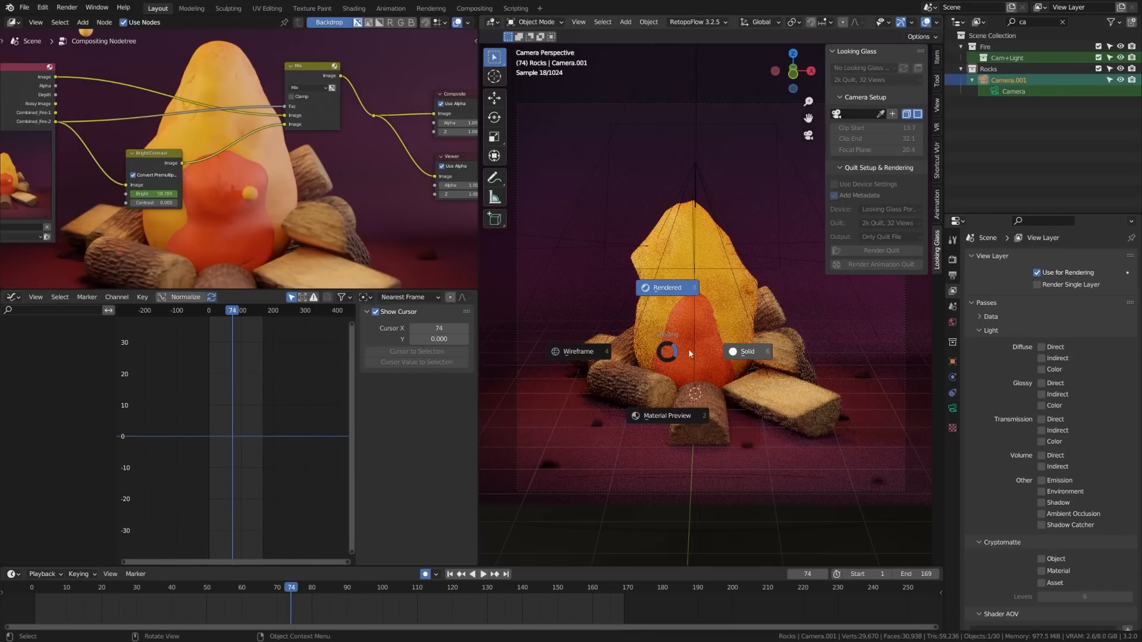
left_click(747, 352)
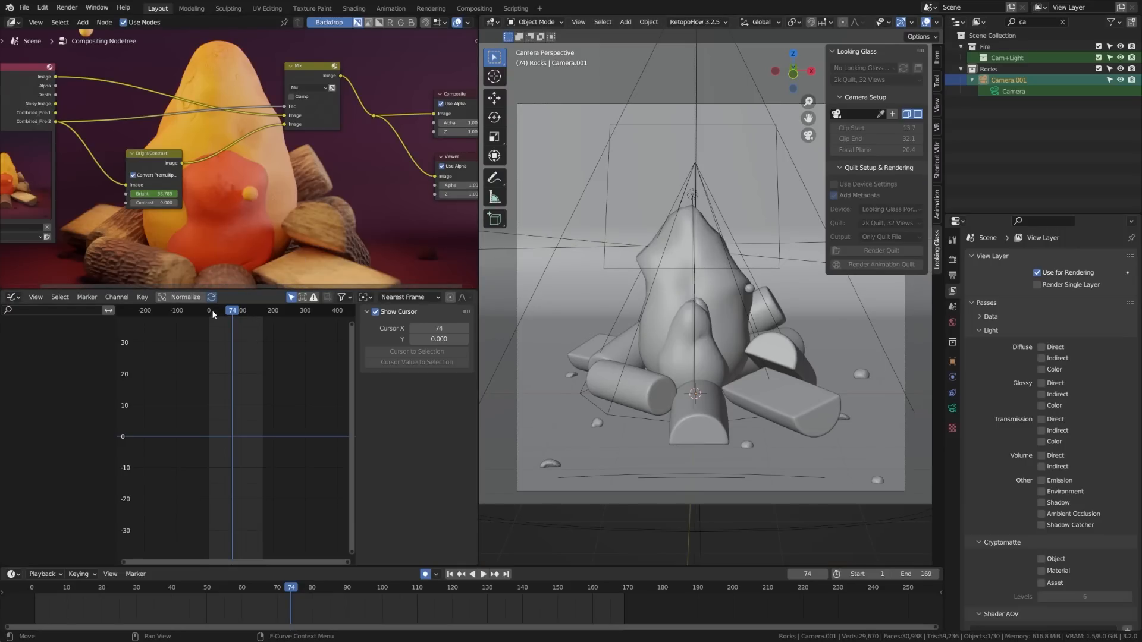
left_click_drag(213, 314, 214, 322)
left_click(241, 315)
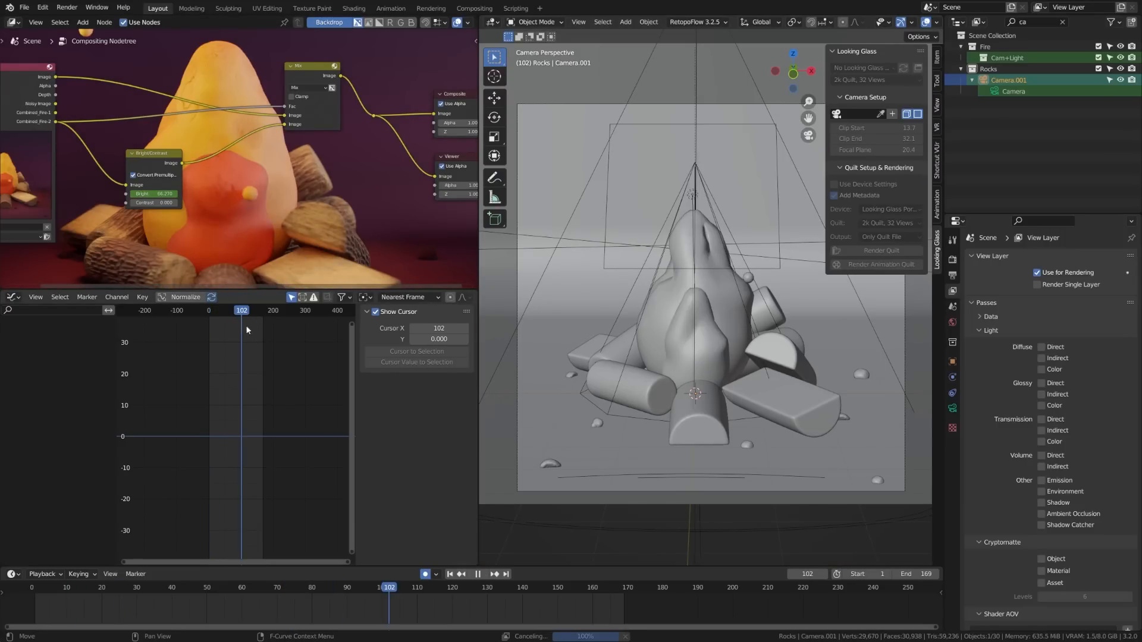
scroll(322, 236, "down", 2)
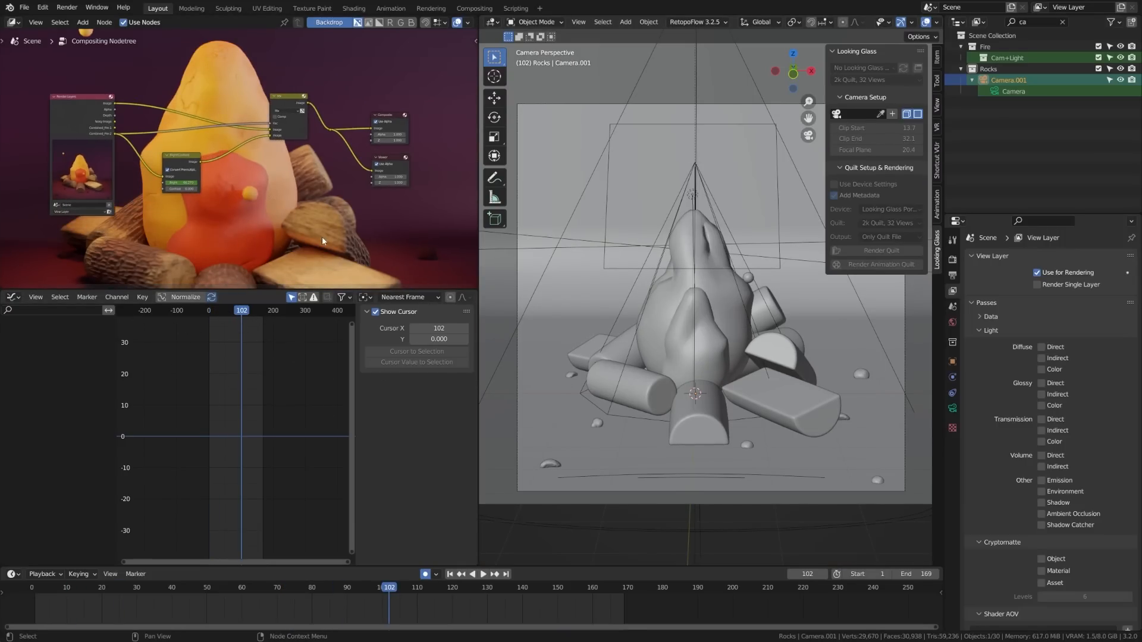
middle_click_drag(357, 243, 310, 234)
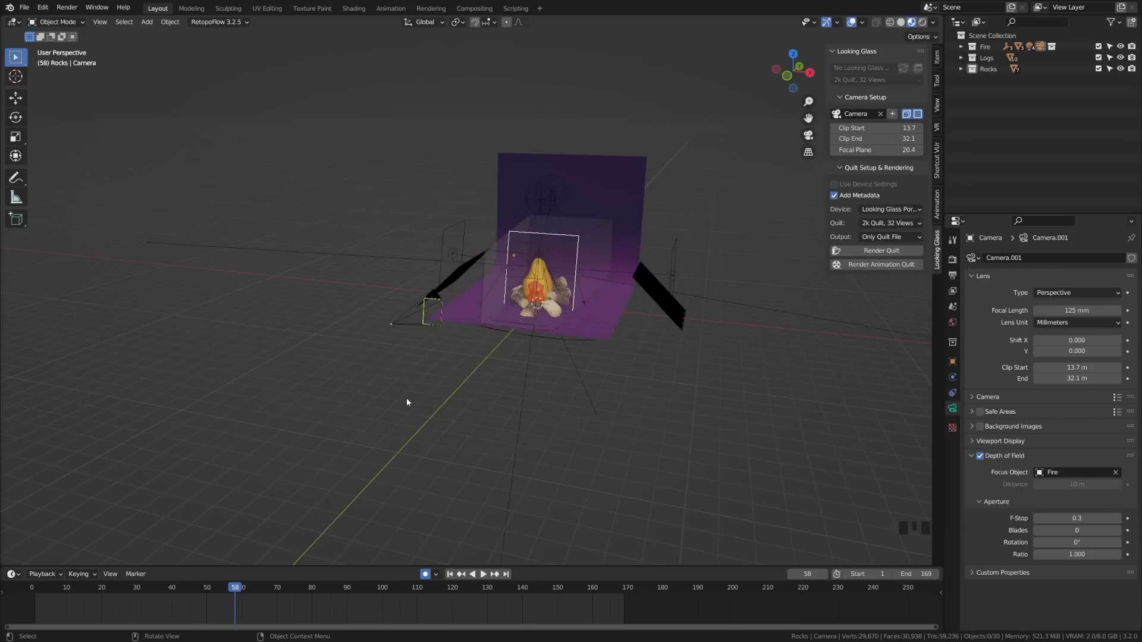
- Pick the scene's camera as the Looking Glass camera for the campfire scene
middle_click_drag(613, 388, 463, 421)
scroll(429, 387, "up", 1)
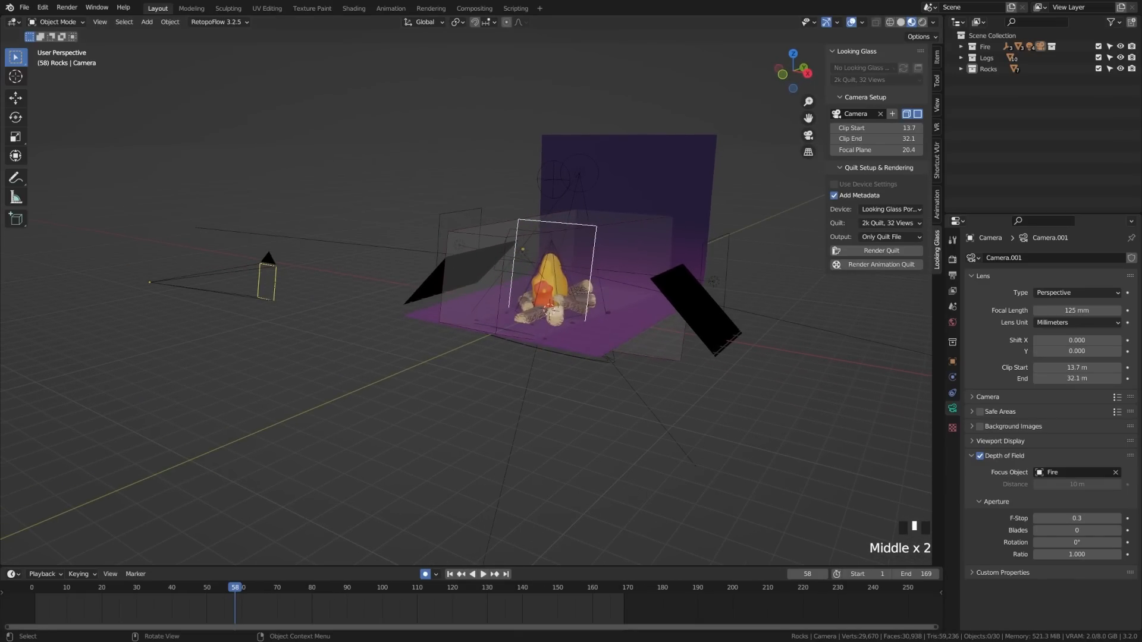
scroll(330, 337, "down", 3)
mouse_move(331, 337)
middle_mouse_down()
mouse_move(287, 360)
mouse_move(314, 347)
middle_mouse_up()
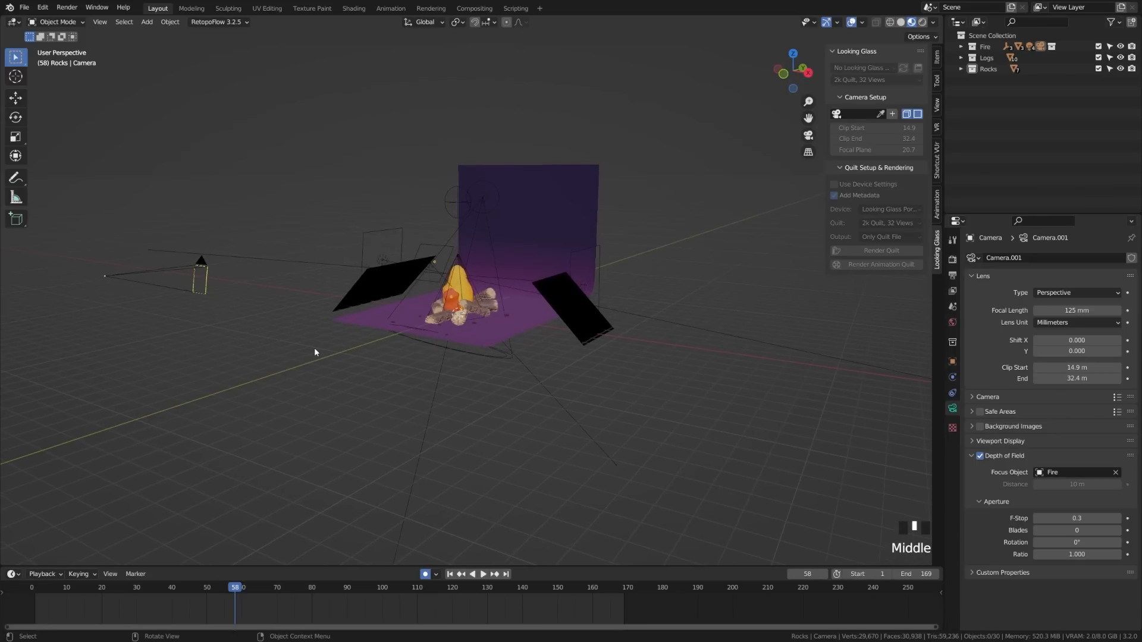
middle_click_drag(395, 344, 400, 359, "shift")
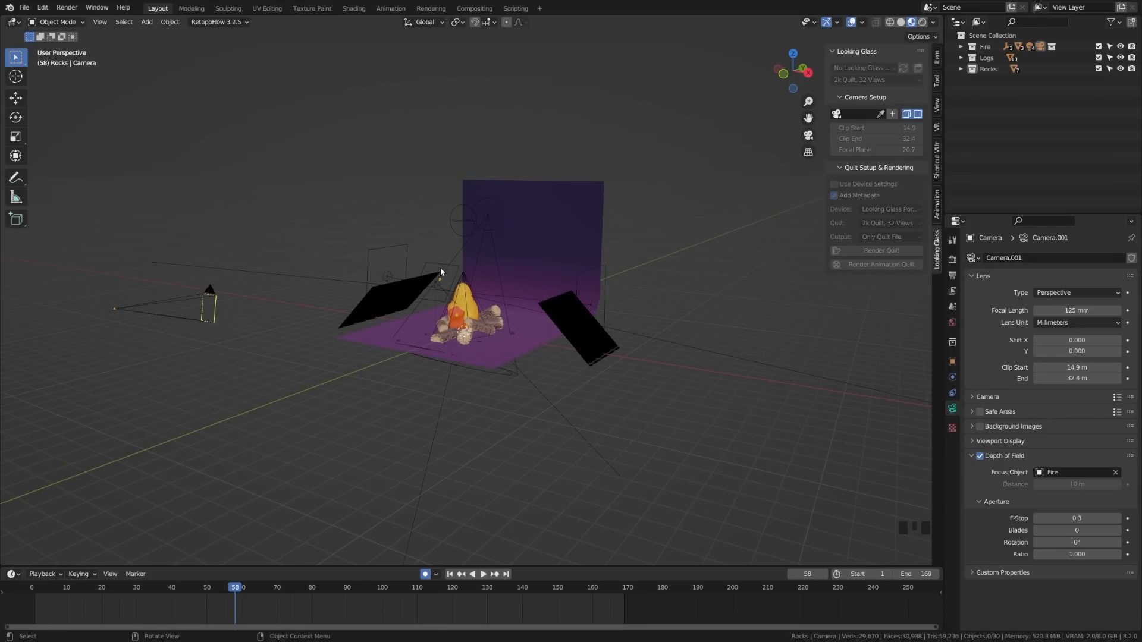
middle_click_drag(440, 269, 509, 281)
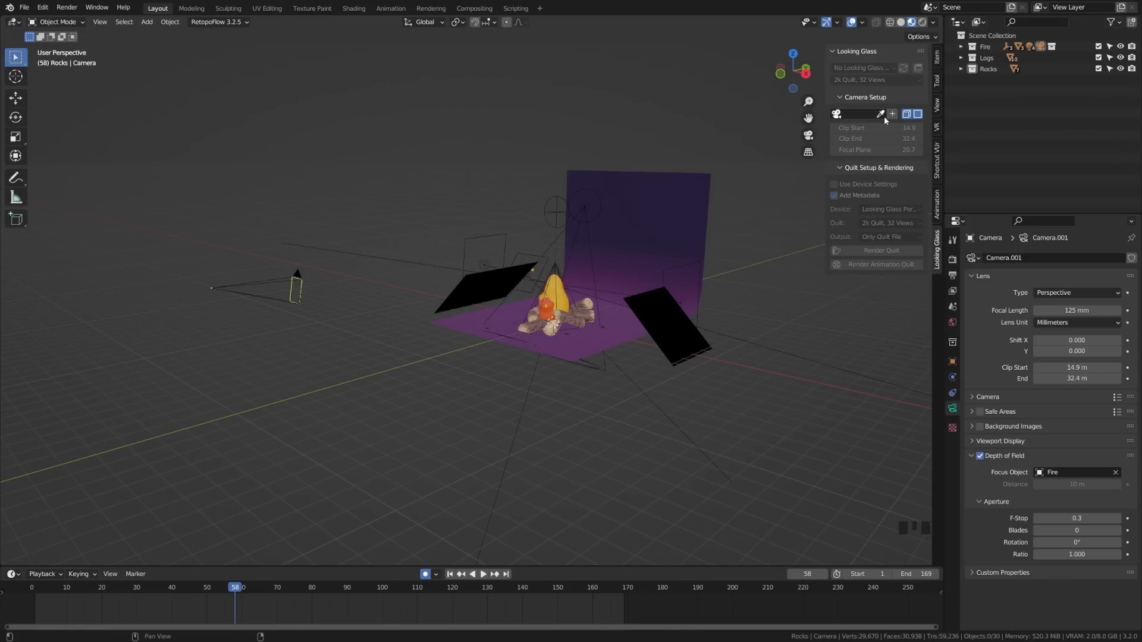
left_click(882, 115)
left_click(286, 272)
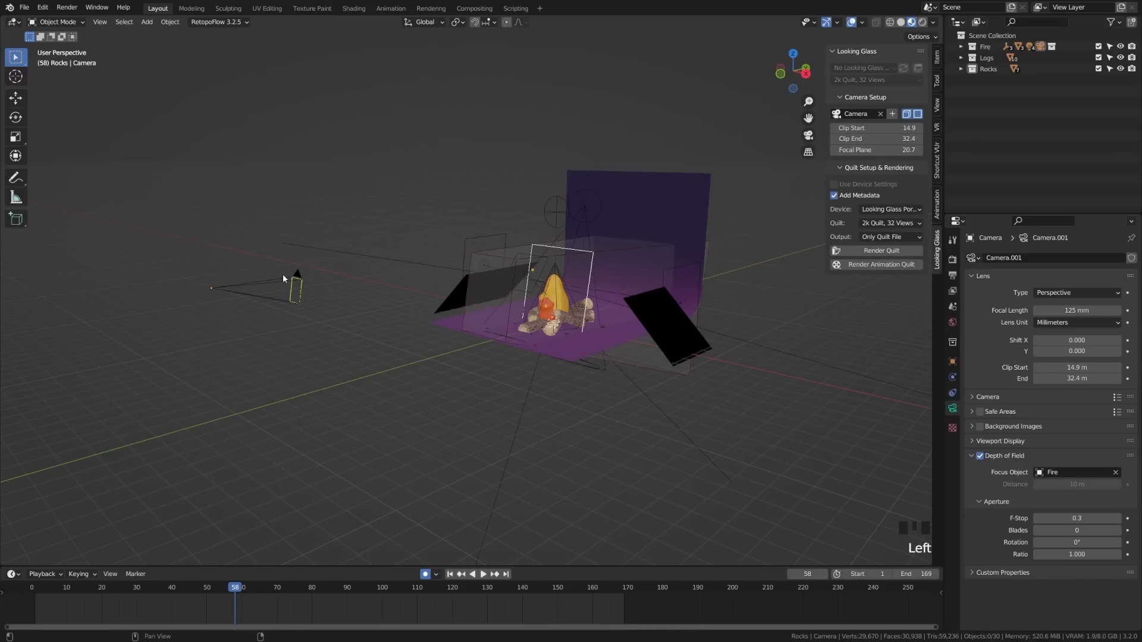
- Set the Looking Glass camera's Clip Start to 13.7, Clip End to 32.1 and Focal Plane to 20.4
middle_click_drag(292, 269, 384, 256)
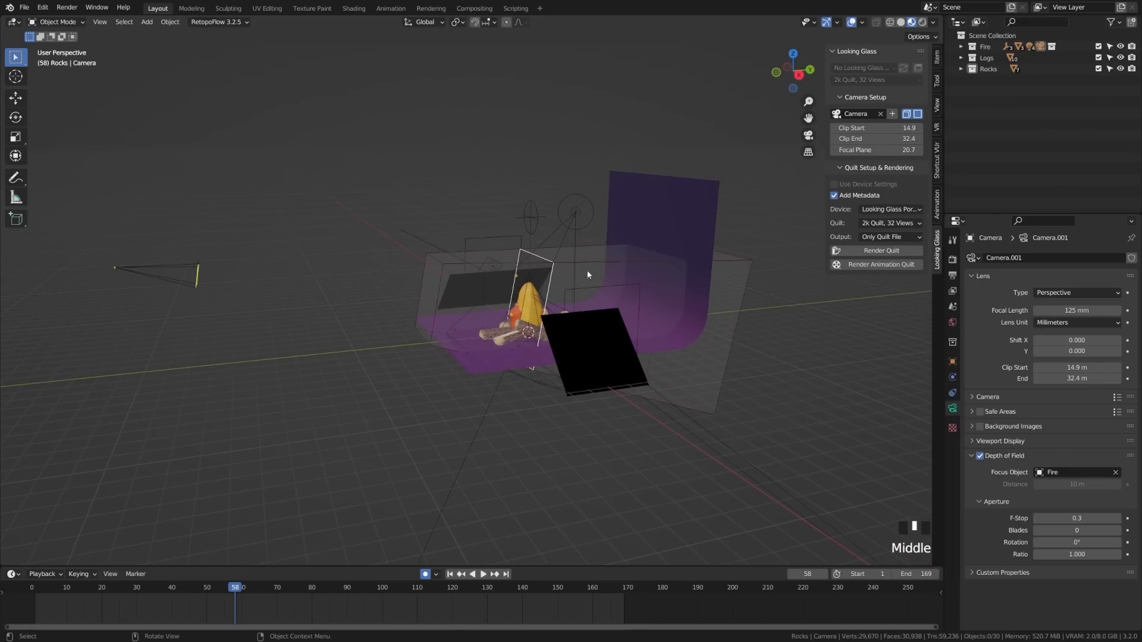
left_click_drag(845, 128, 887, 151)
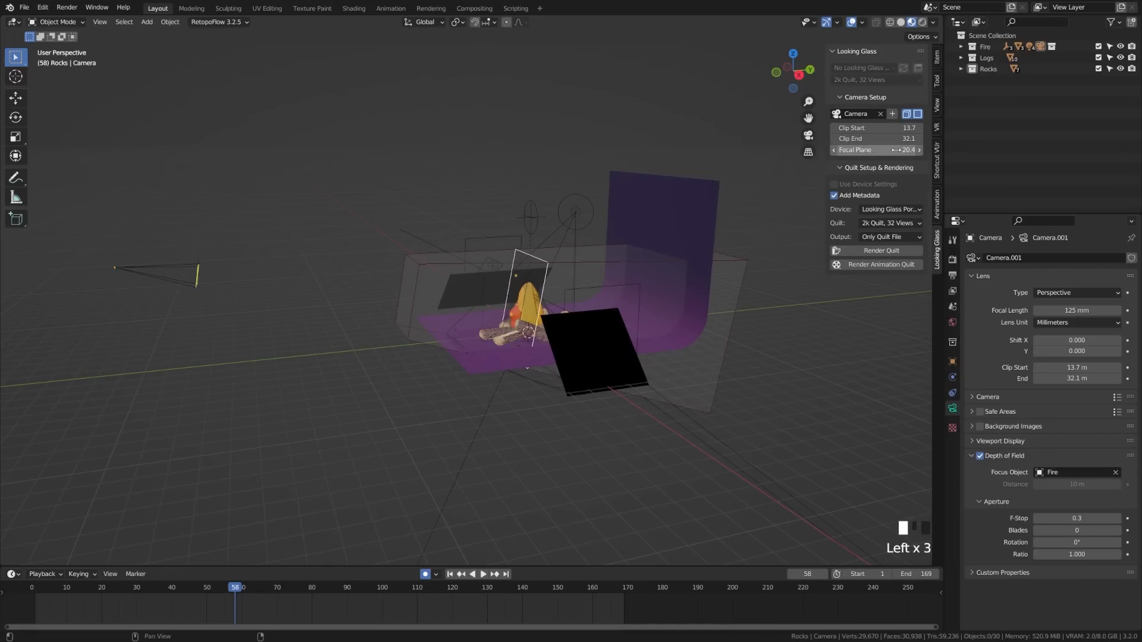
- Review the available Looking Glass device and quilt presets for rendering the animation
left_click(900, 209)
left_click(902, 223)
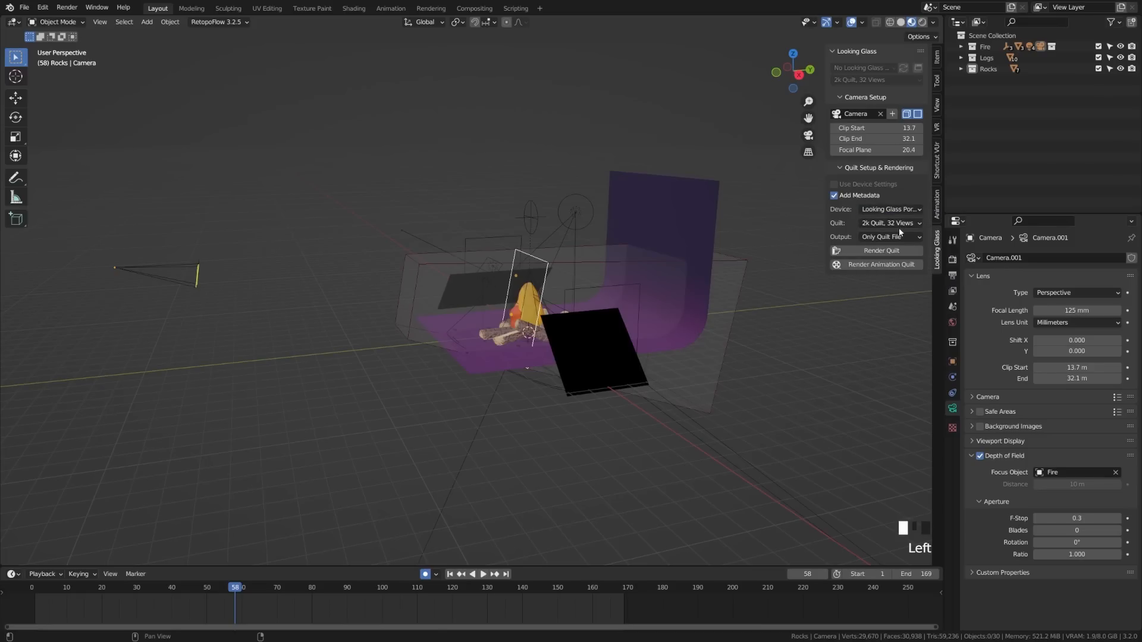
left_click(872, 224)
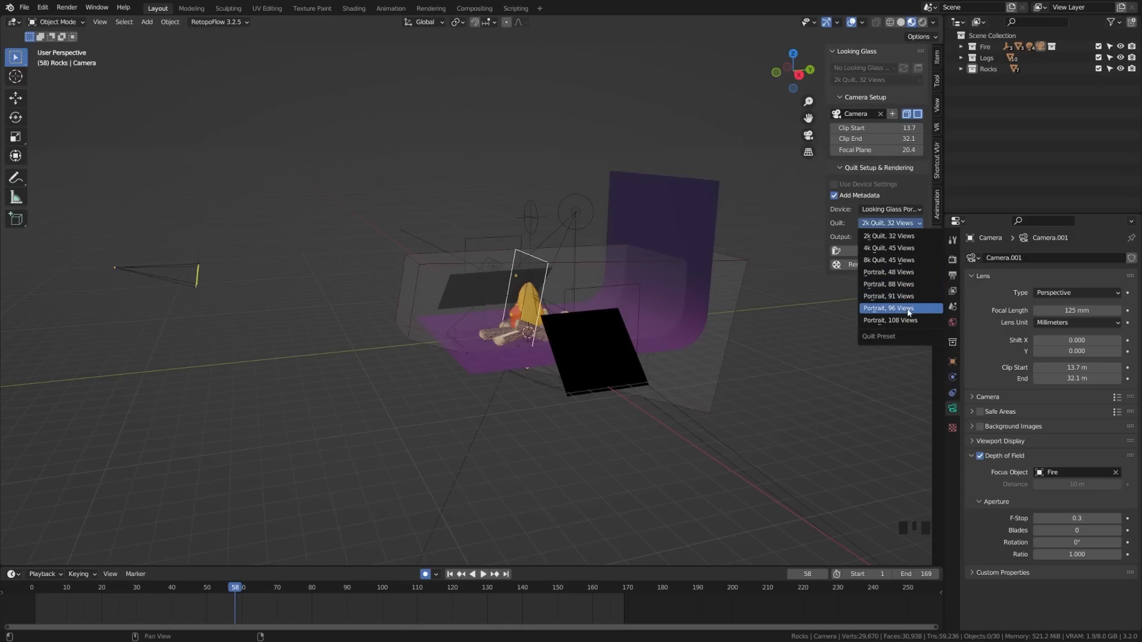
left_click(901, 229)
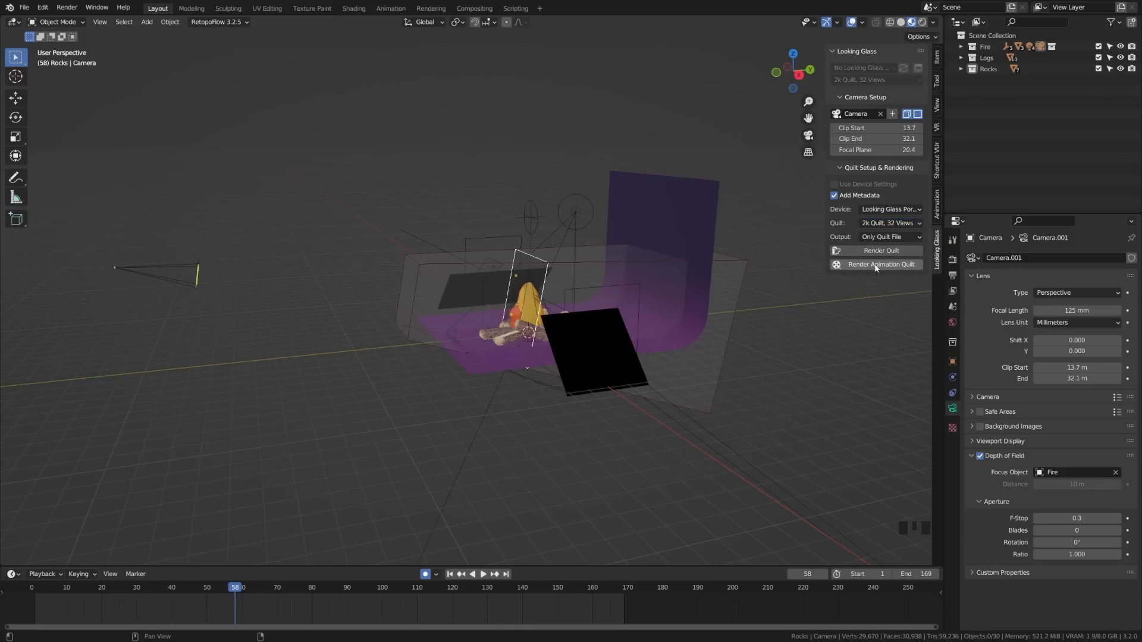
middle_click_drag(357, 268, 392, 331)
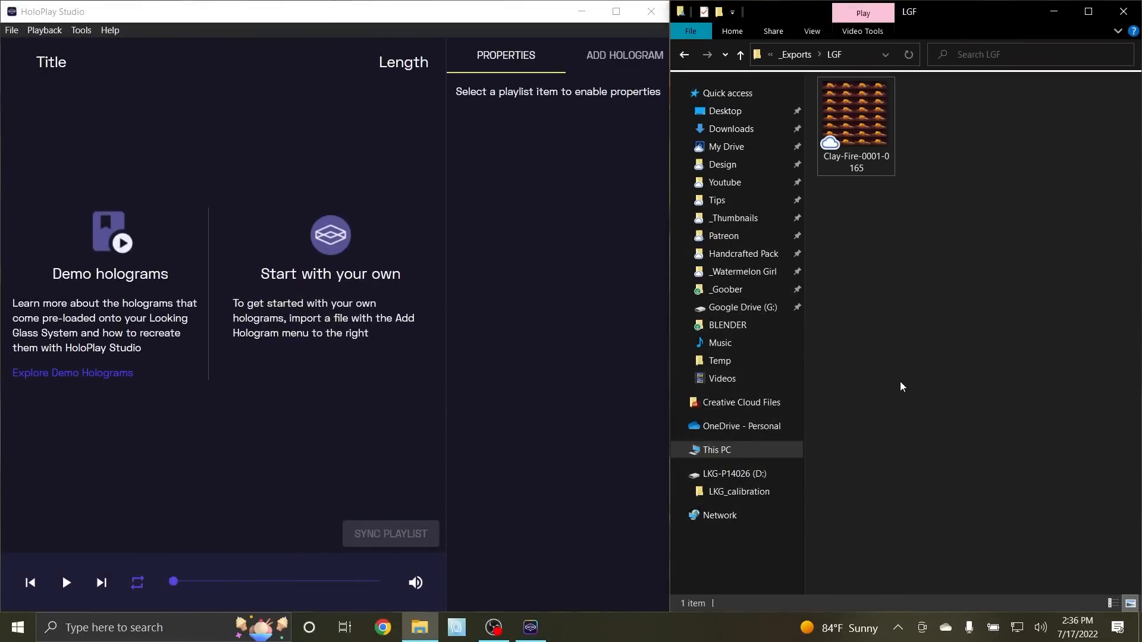
- Import the Clay-Fire-0001-0165 video from the LGF folder into the HoloPlay Studio playlist as Quilt Photo and Video
left_click(861, 134)
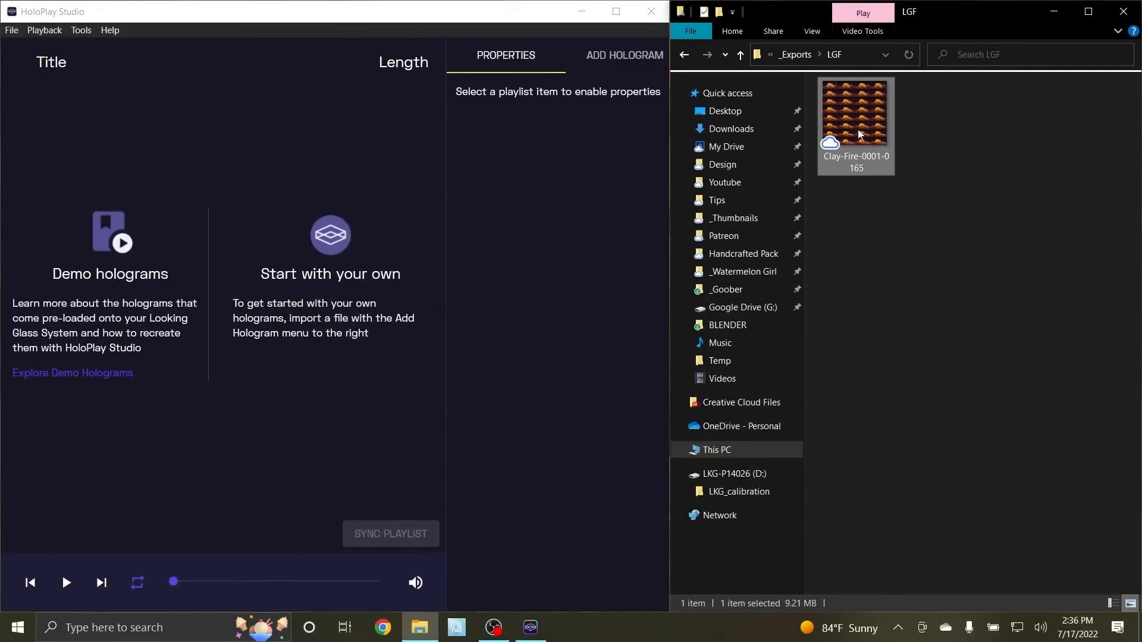
left_click_drag(860, 135, 309, 220)
left_click(367, 304)
left_click(369, 332)
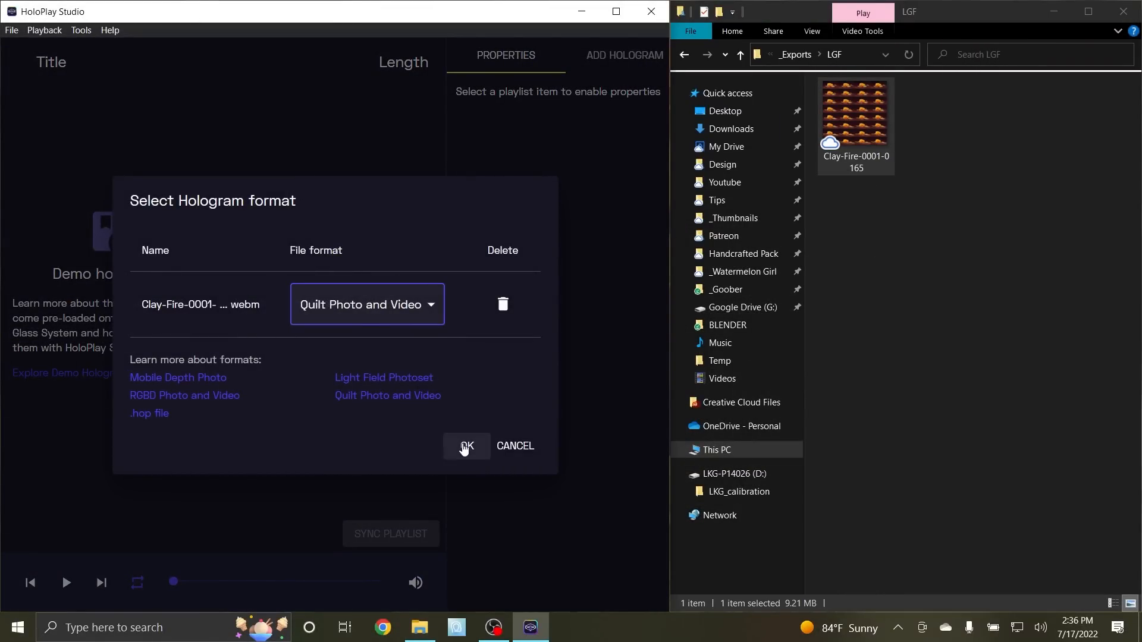
left_click(465, 447)
- Select Clay-Fire-0001-0165.webm in the playlist and edit its quilt column and row counts
left_click(275, 107)
left_click(504, 139)
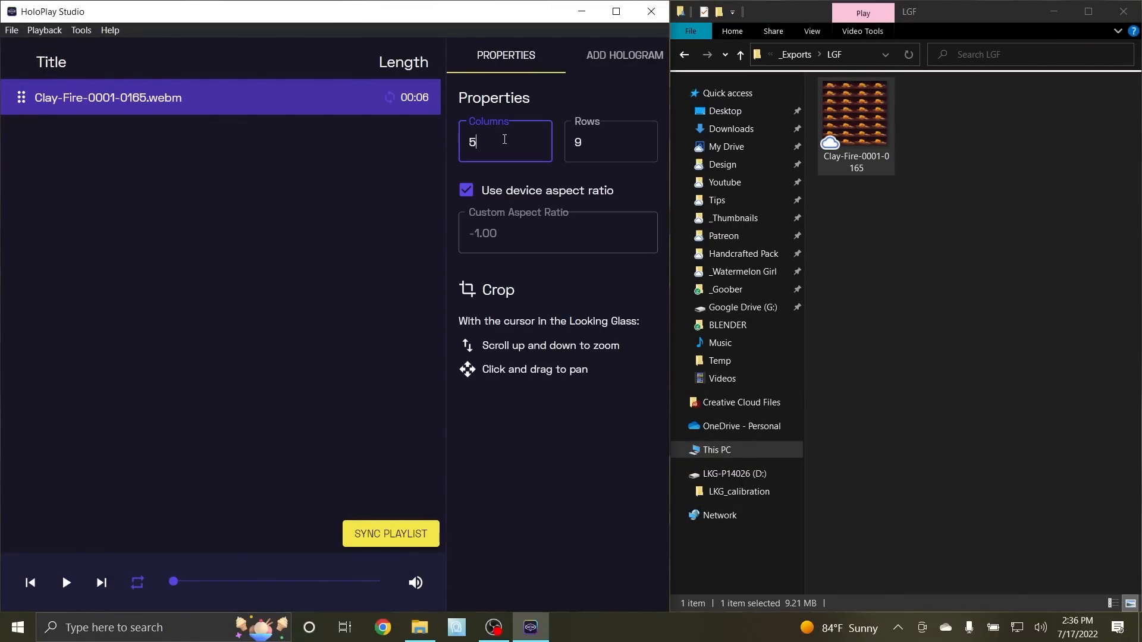
left_click(620, 143)
key("BackSpace")
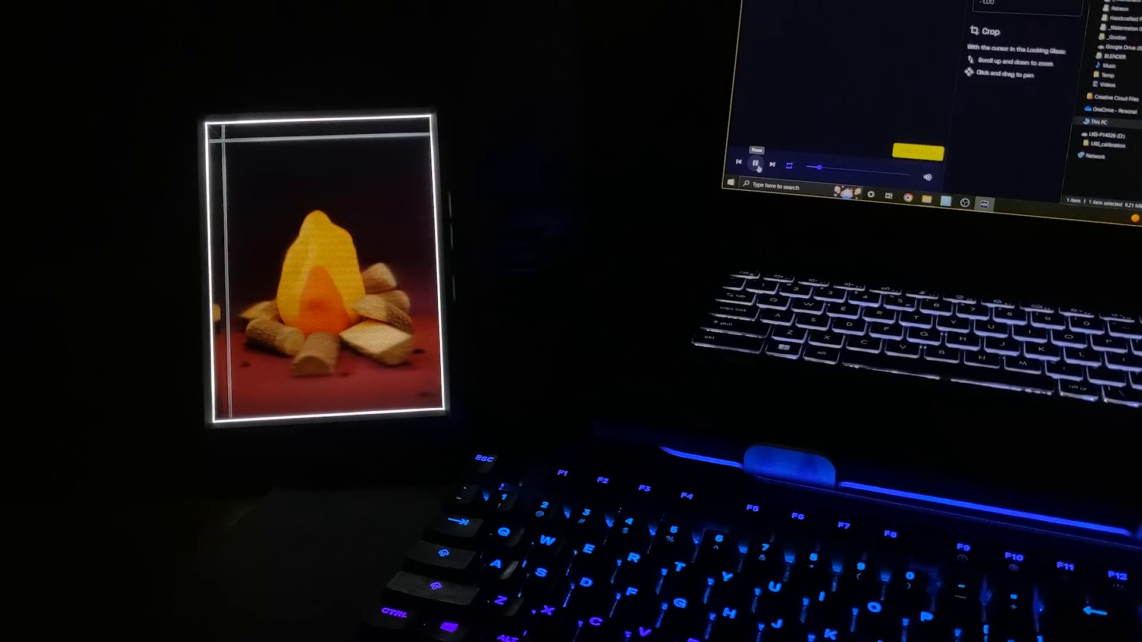